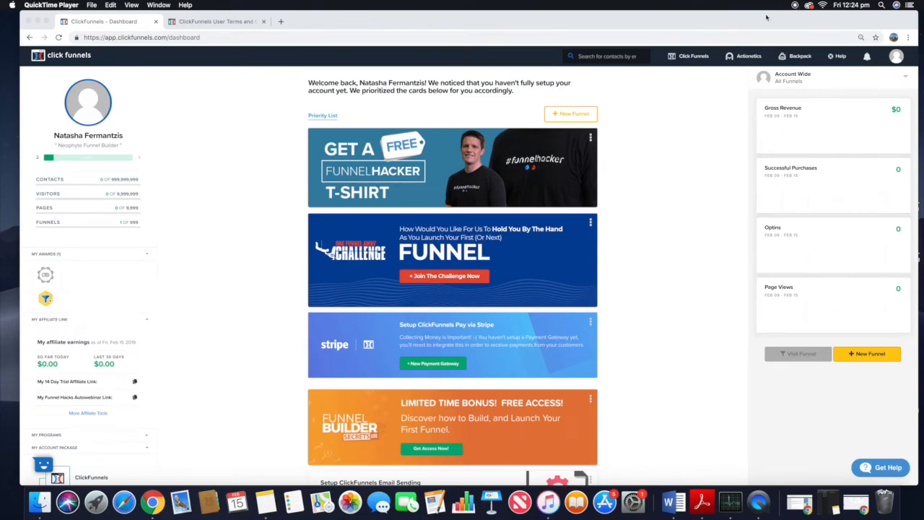
Step: Open the funnels list and start adding a new funnel
left_click(767, 16)
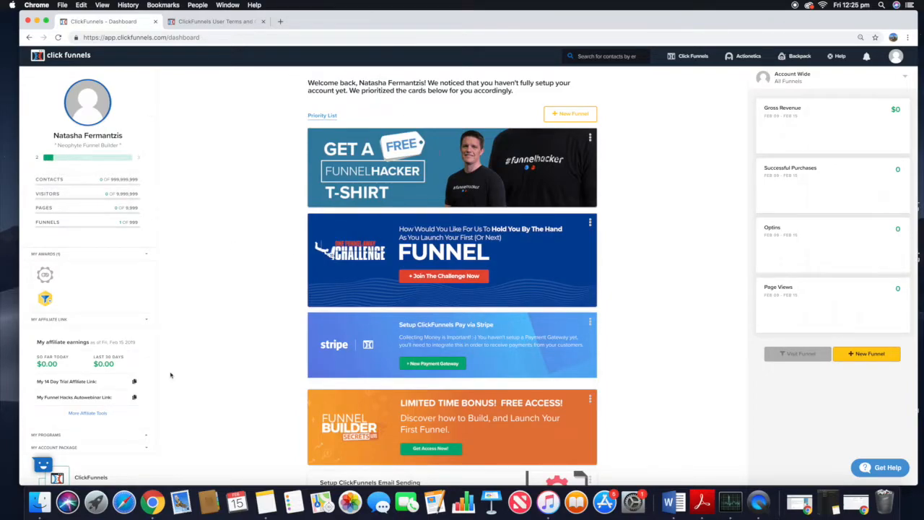
mouse_move(698, 67)
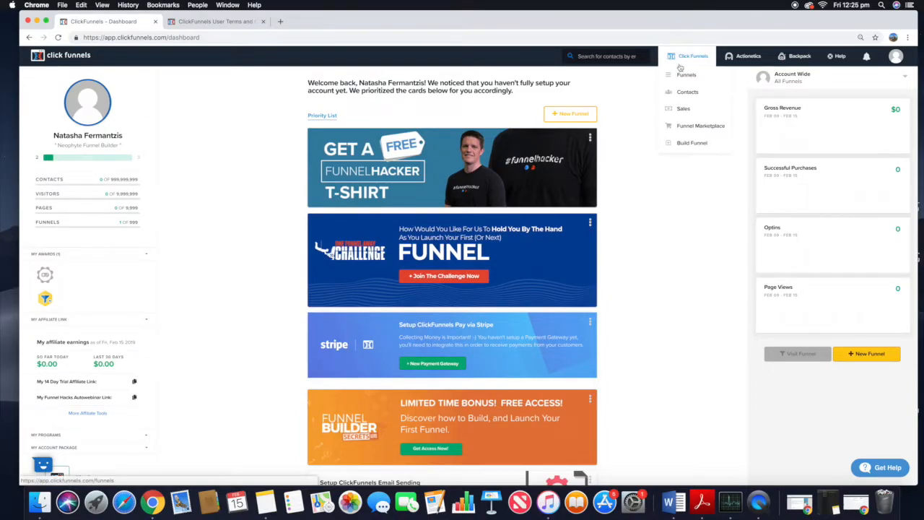
left_click(683, 76)
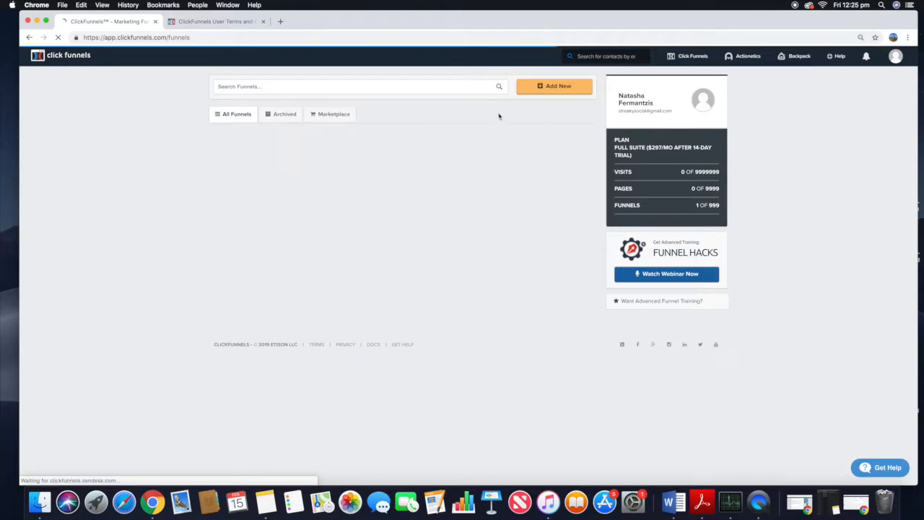
left_click(545, 95)
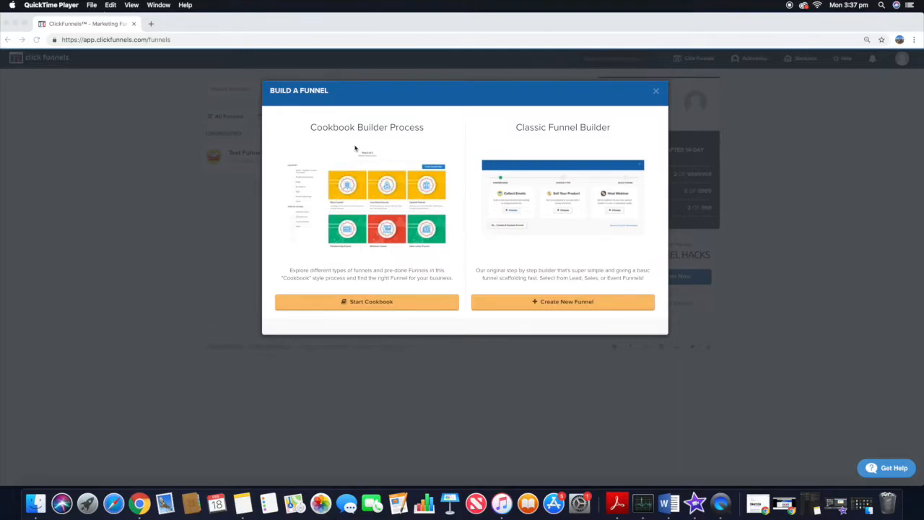
Step: Start the Cookbook builder process and select the Webinar Funnel type
left_click(365, 307)
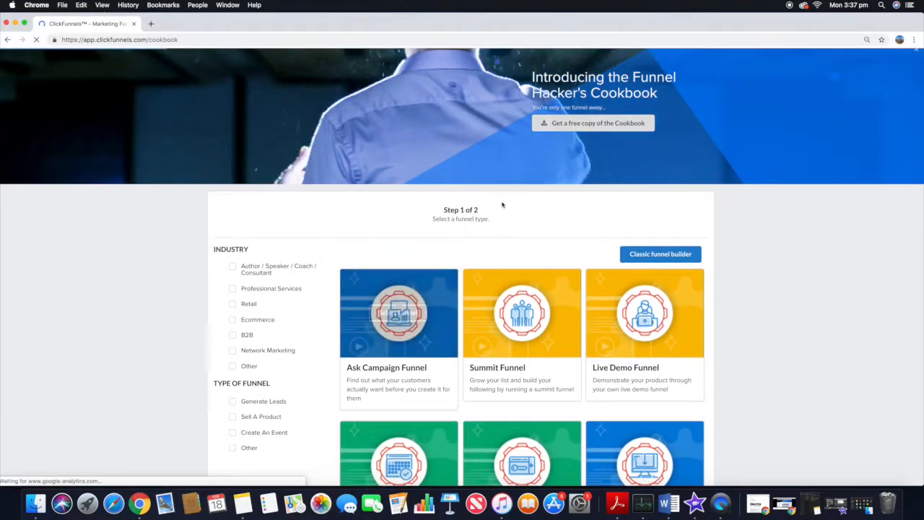
scroll(186, 232, "down", 2)
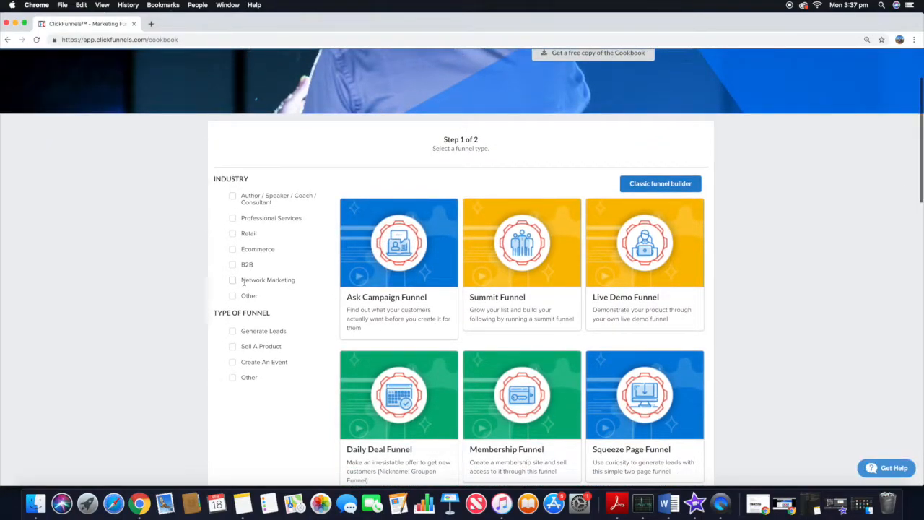
scroll(245, 304, "down", 1)
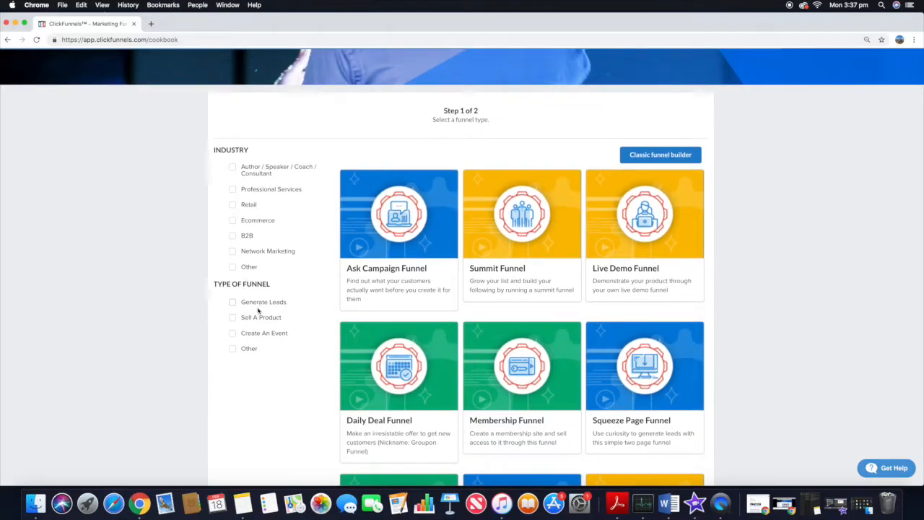
scroll(258, 309, "down", 1)
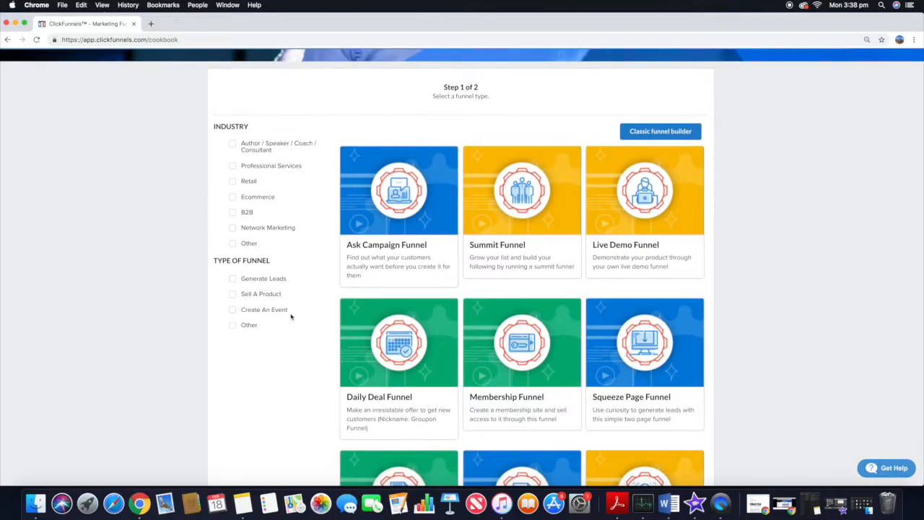
scroll(614, 267, "down", 10)
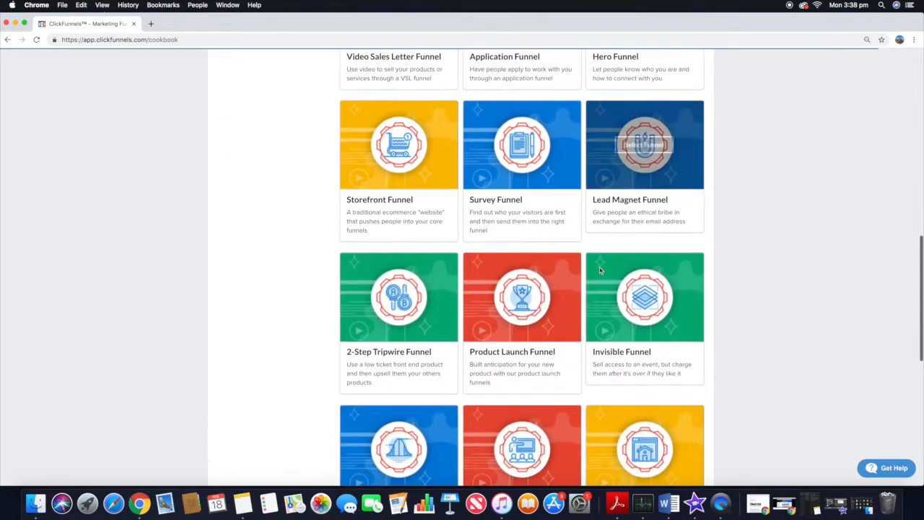
scroll(600, 269, "down", 2)
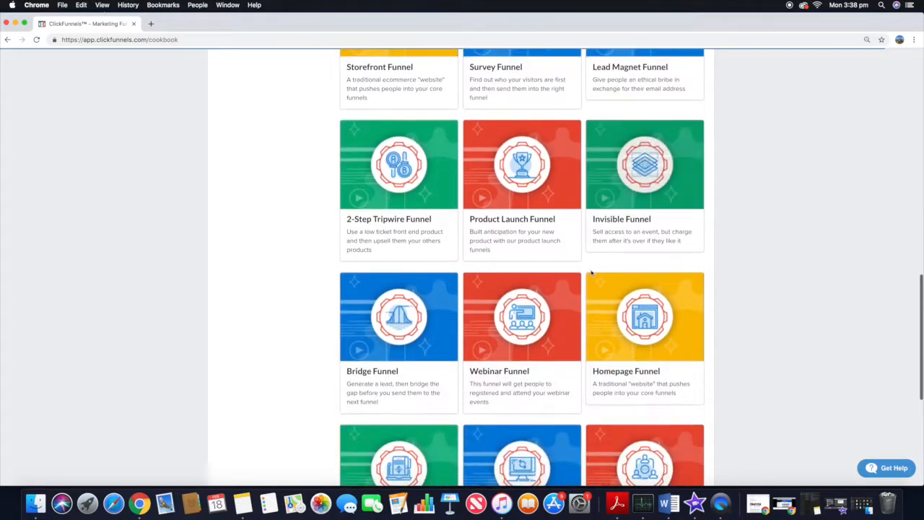
left_click(519, 317)
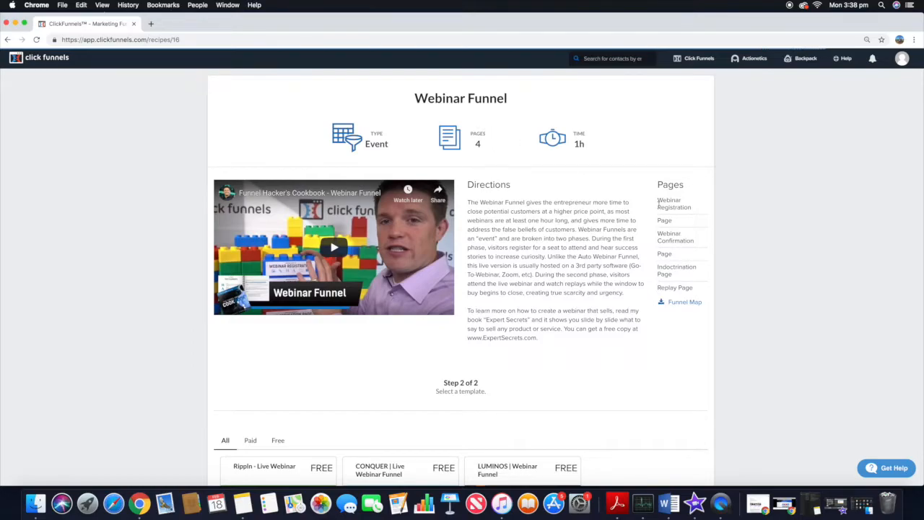
Step: Open the free CONQUER | Live Webinar Funnel template
scroll(598, 229, "down", 5)
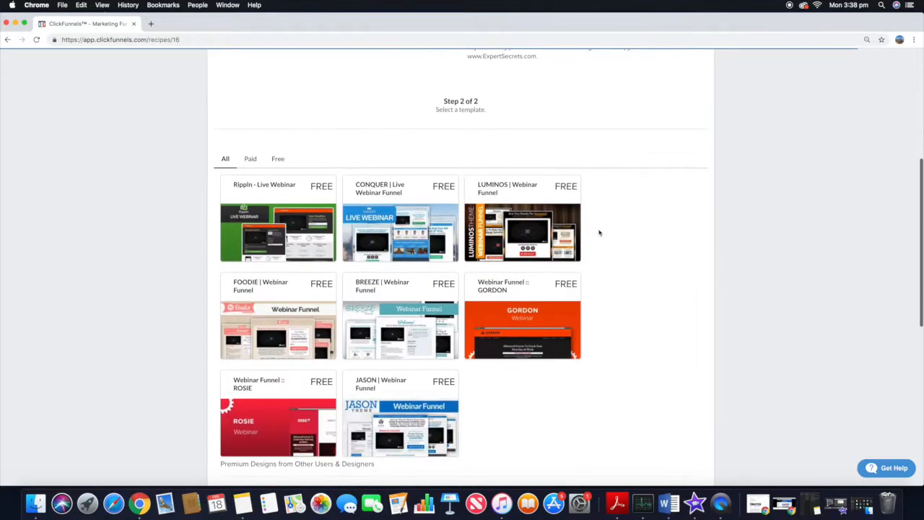
scroll(665, 247, "down", 4)
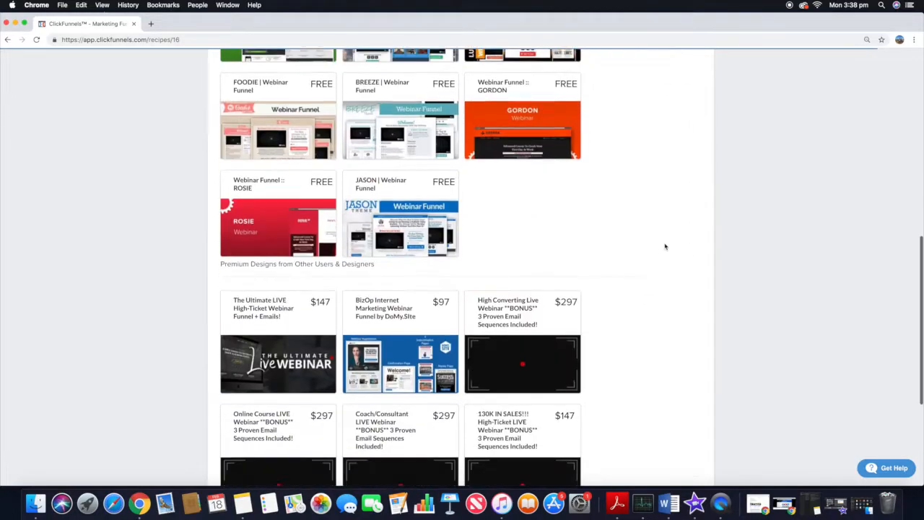
scroll(468, 312, "up", 2)
scroll(468, 313, "up", 3)
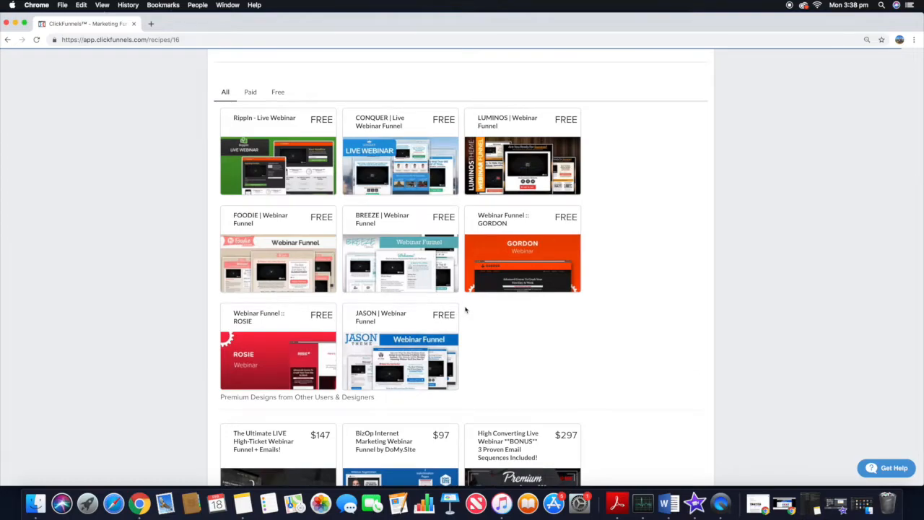
left_click(395, 153)
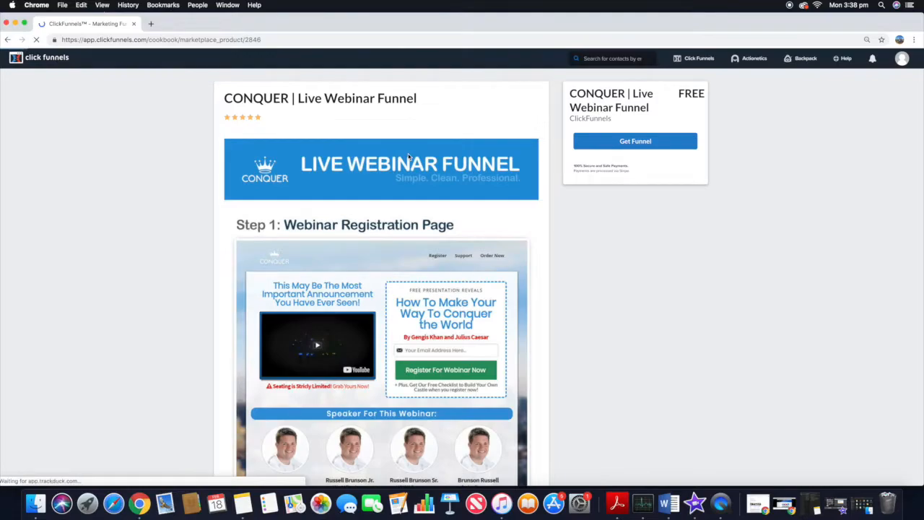
Step: Review the pages included in the CONQUER Live Webinar Funnel template
key("super+minus")
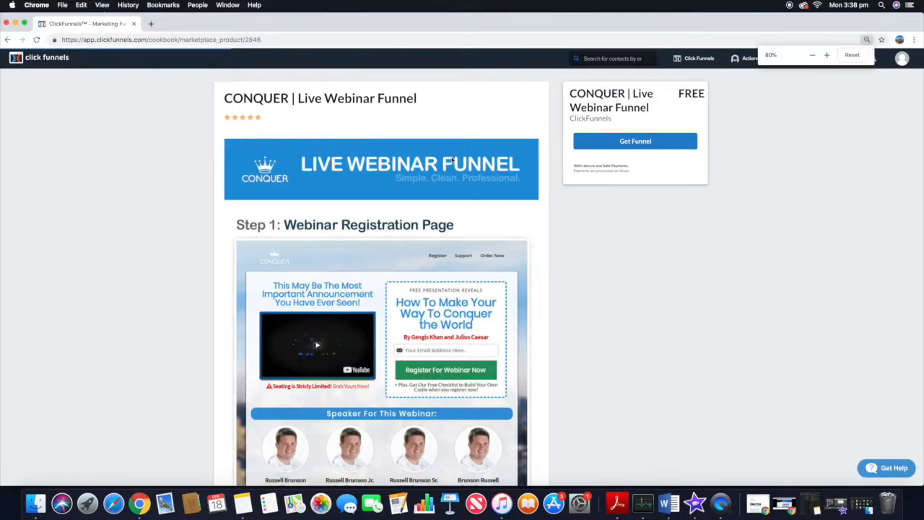
key("super+minus")
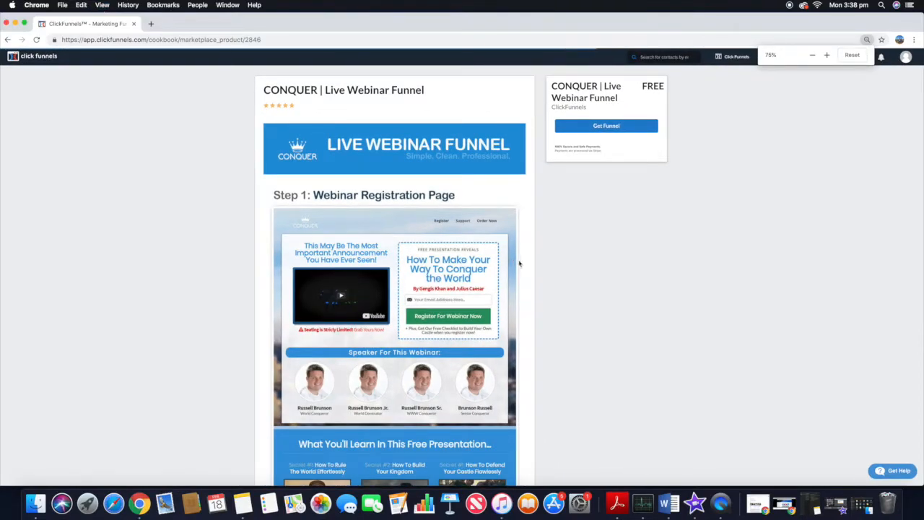
scroll(381, 352, "down", 10)
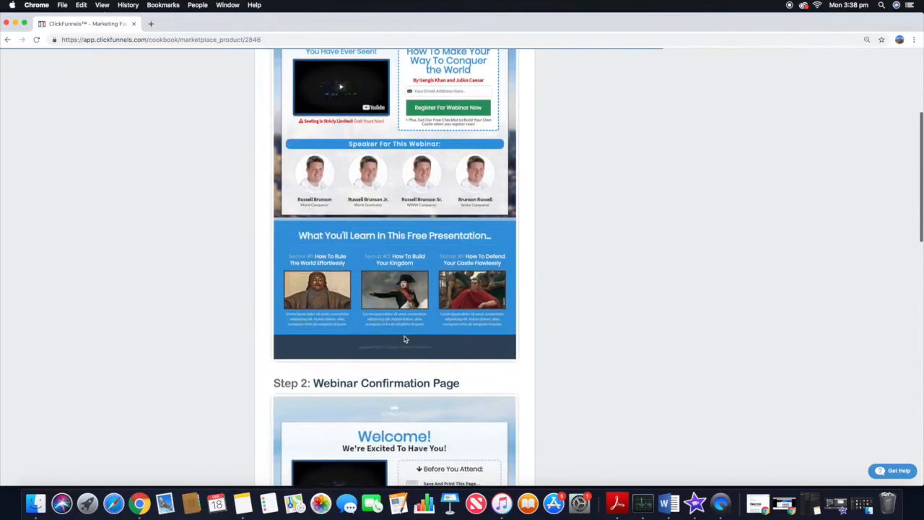
scroll(415, 301, "down", 5)
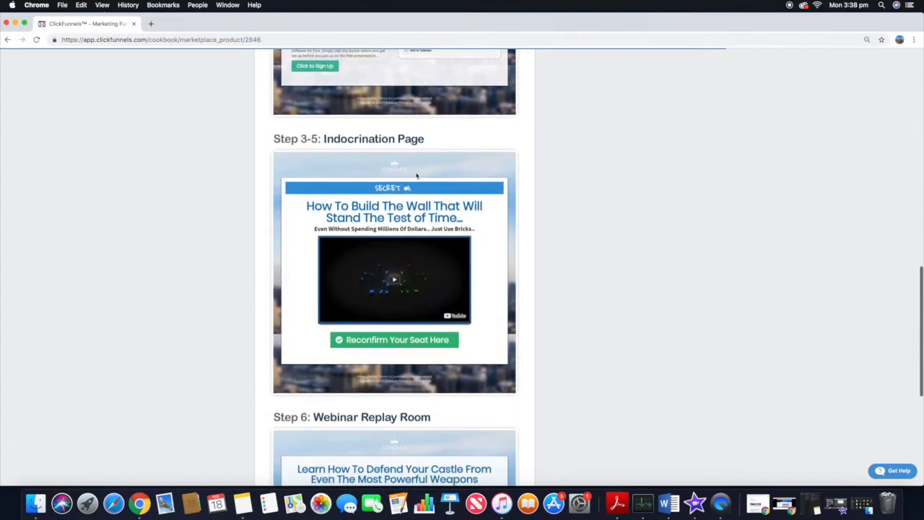
scroll(431, 292, "down", 3)
scroll(408, 332, "up", 20)
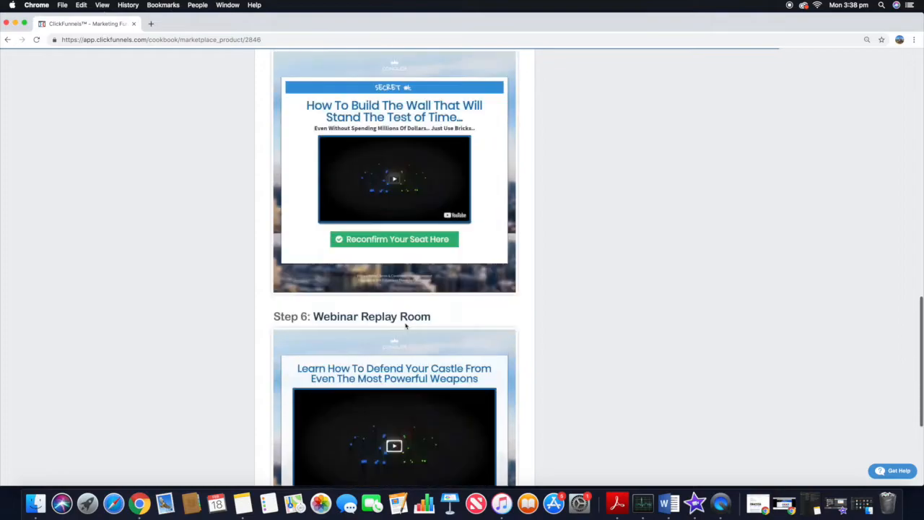
scroll(423, 184, "down", 4)
scroll(419, 203, "up", 4)
scroll(416, 209, "down", 1)
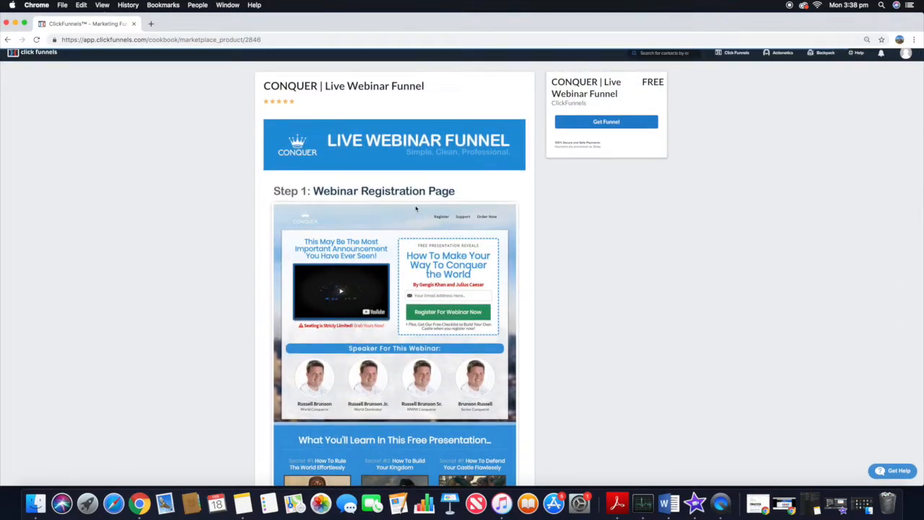
scroll(413, 209, "up", 1)
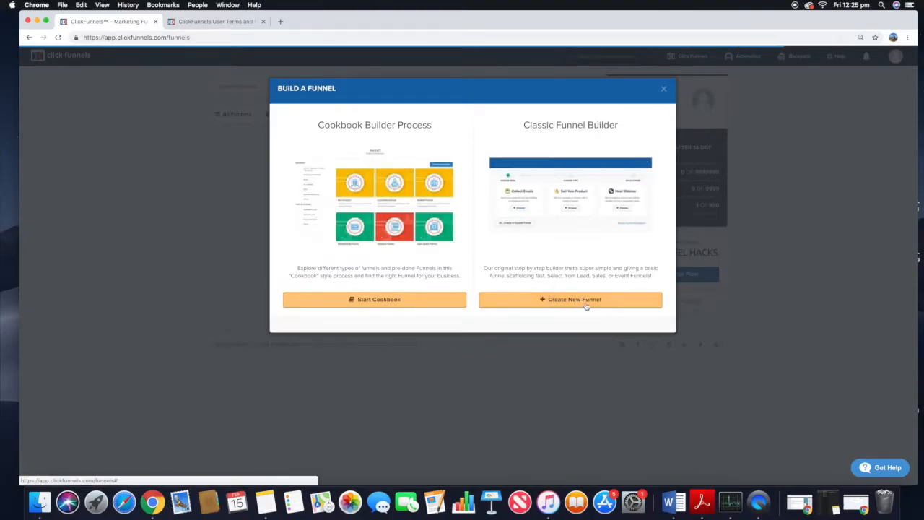
Step: Build a new Collect Emails funnel named Test Funnel with the Classic Funnel Builder
left_click(586, 306)
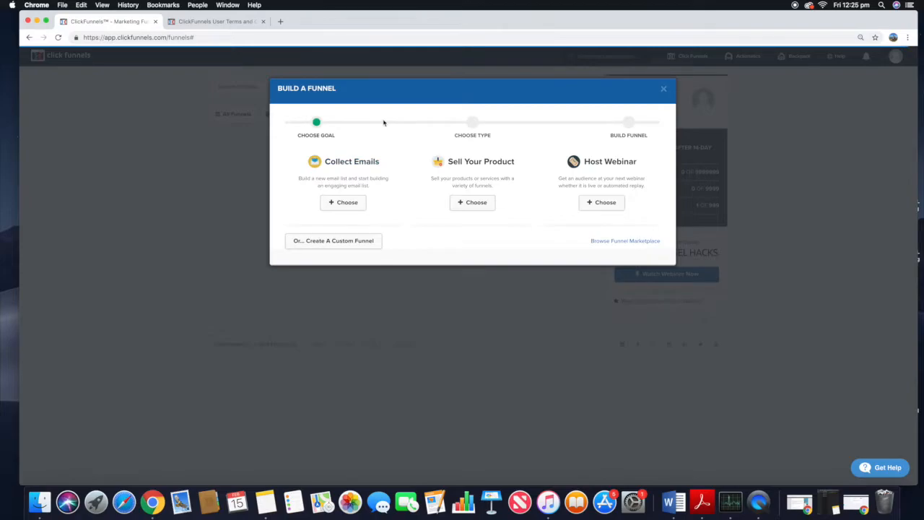
left_click(349, 204)
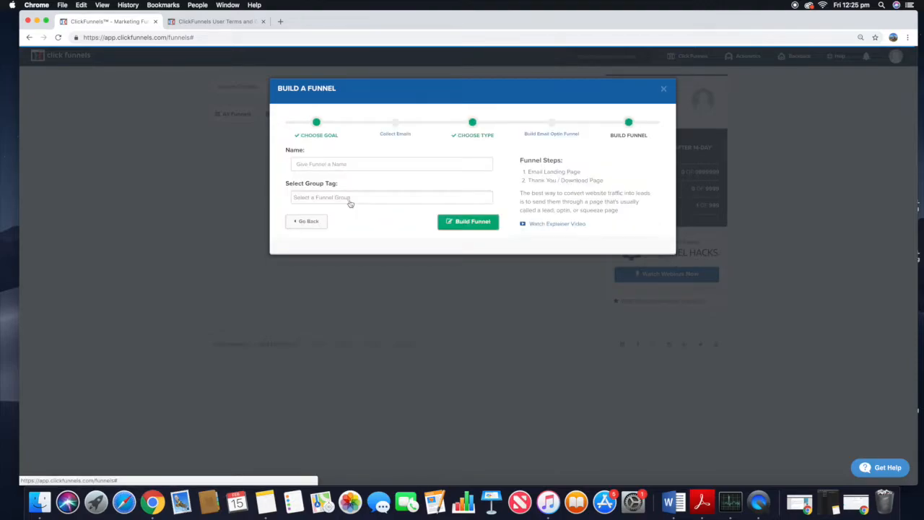
type("Test Funnel")
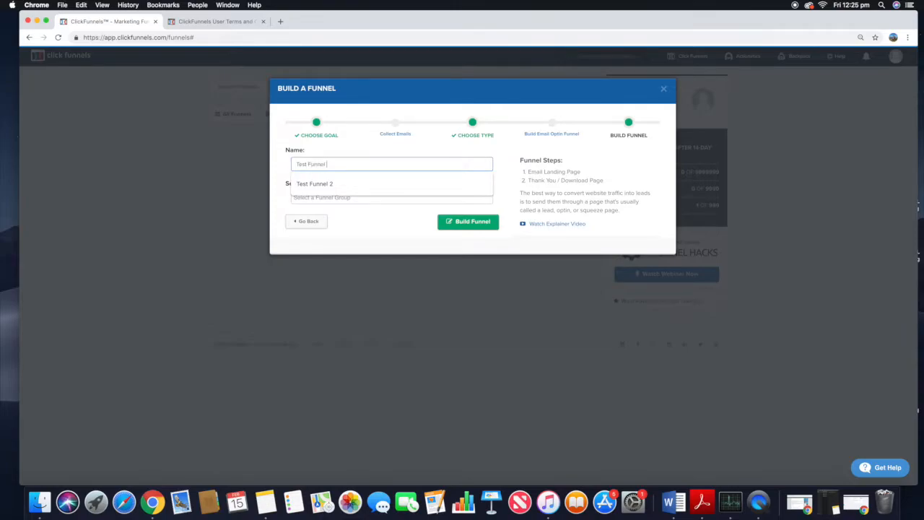
left_click(463, 222)
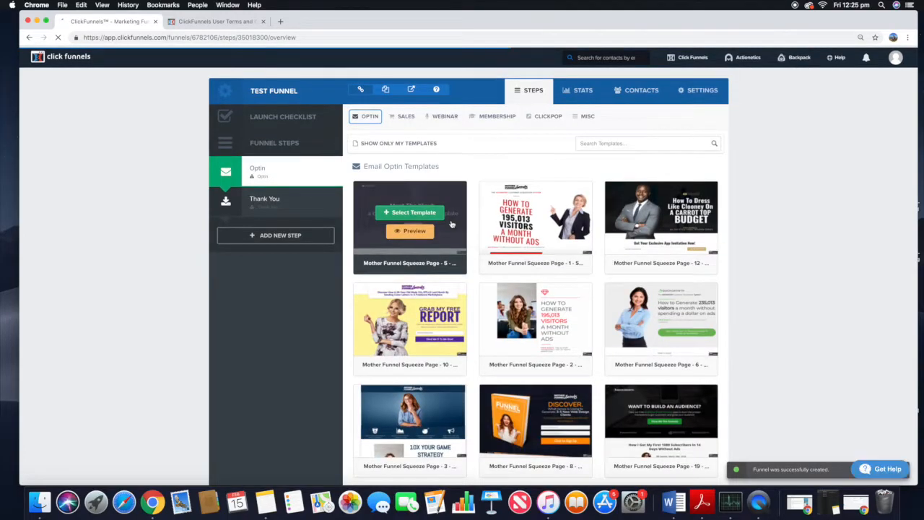
Step: Browse the email optin templates available for the funnel's Optin step
scroll(448, 224, "down", 3)
scroll(450, 222, "up", 3)
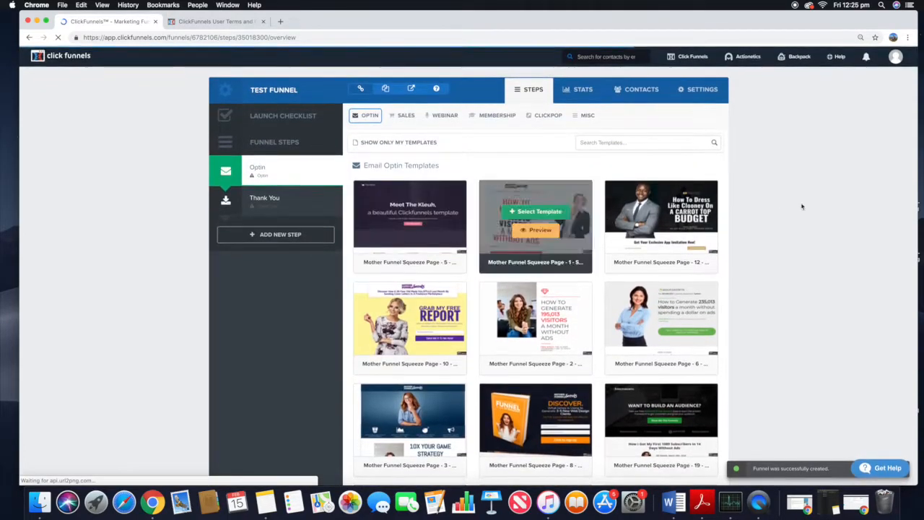
scroll(694, 224, "down", 7)
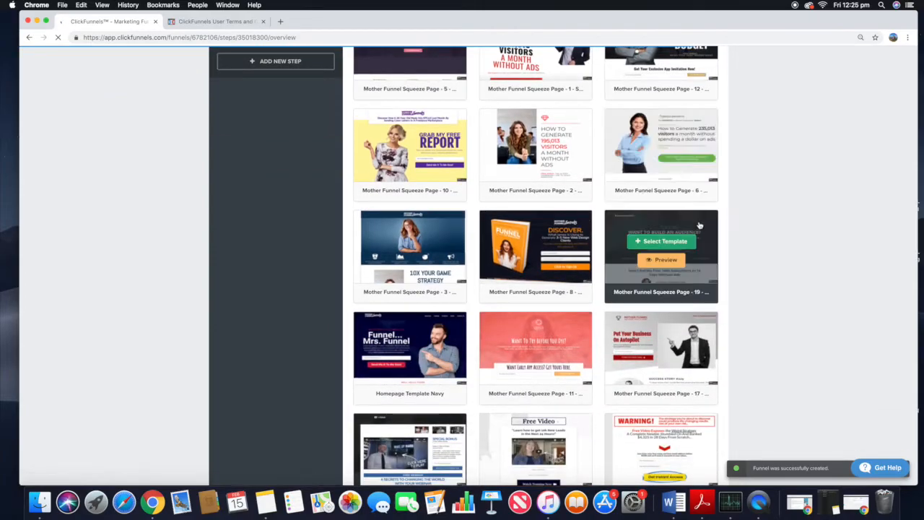
scroll(699, 226, "down", 20)
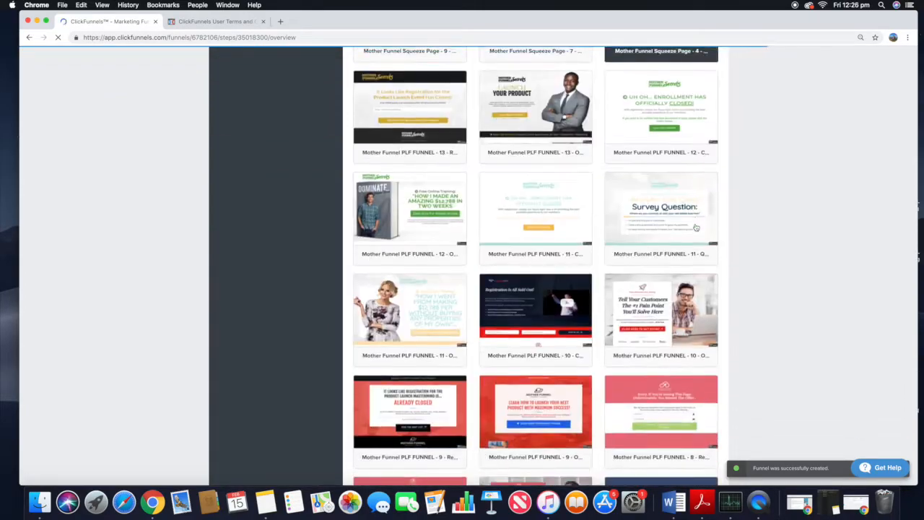
scroll(698, 243, "down", 20)
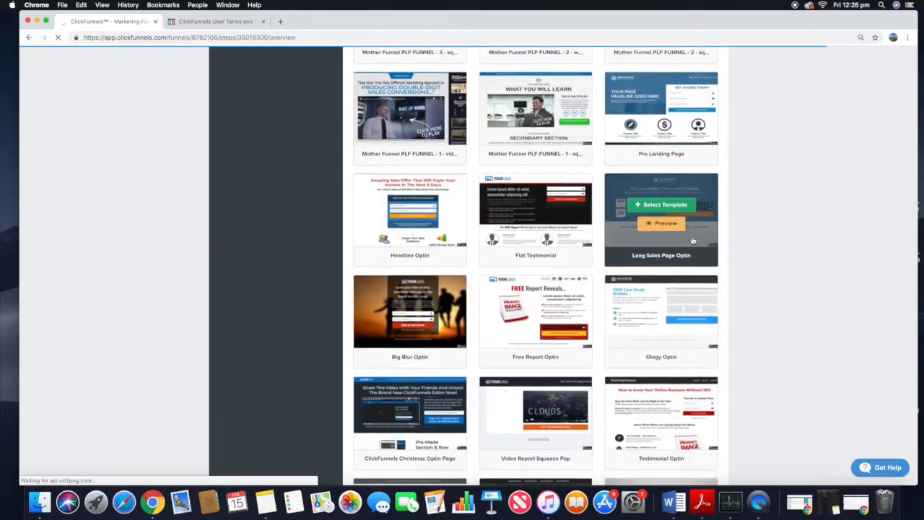
scroll(723, 238, "down", 10)
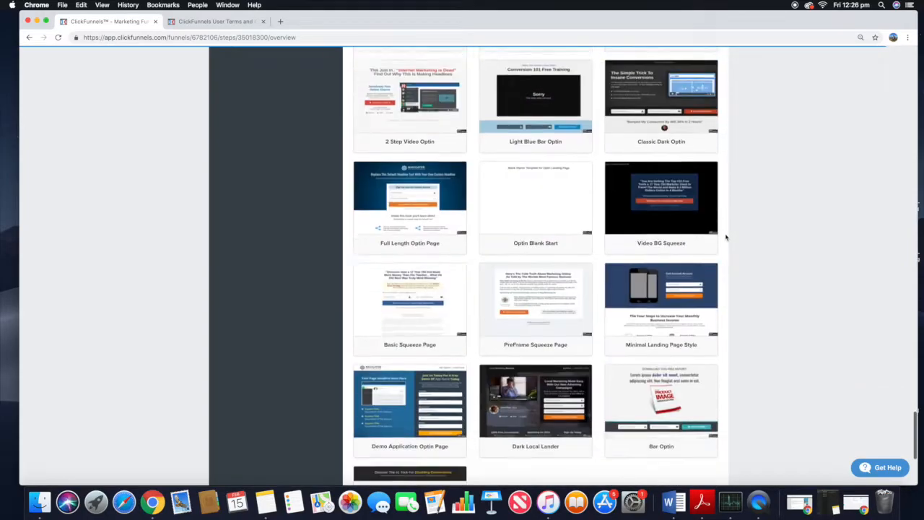
scroll(726, 237, "up", 20)
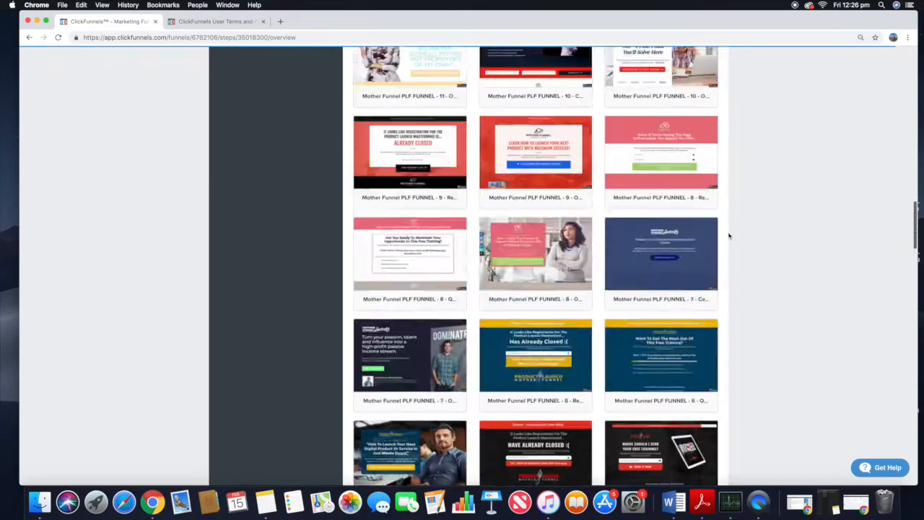
scroll(729, 236, "up", 15)
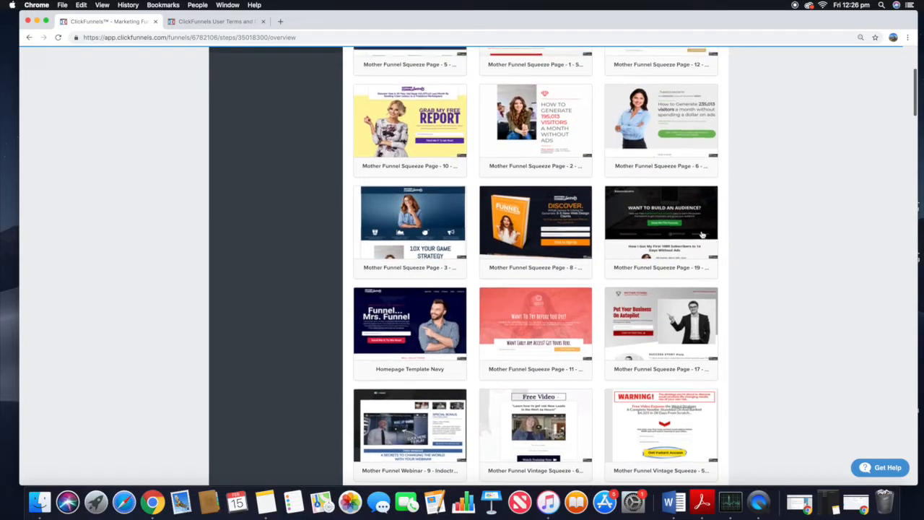
mouse_move(489, 190)
scroll(495, 198, "up", 1)
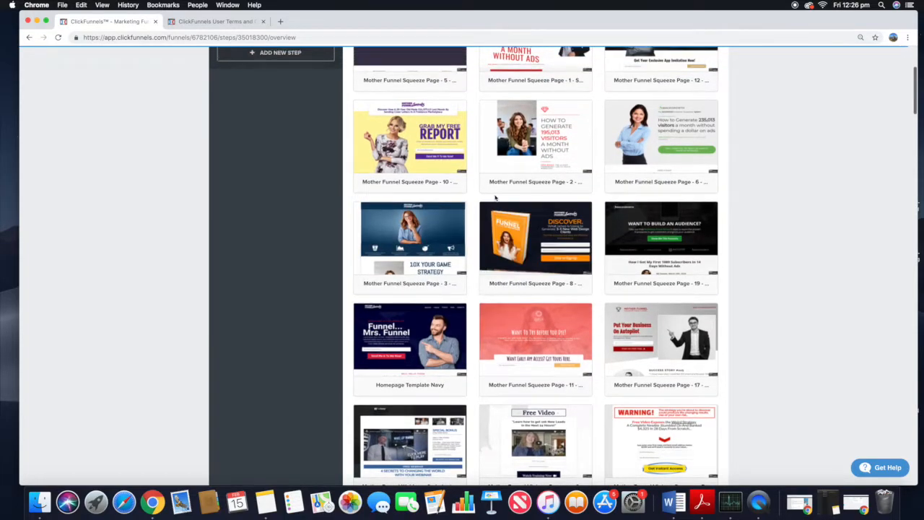
mouse_move(549, 162)
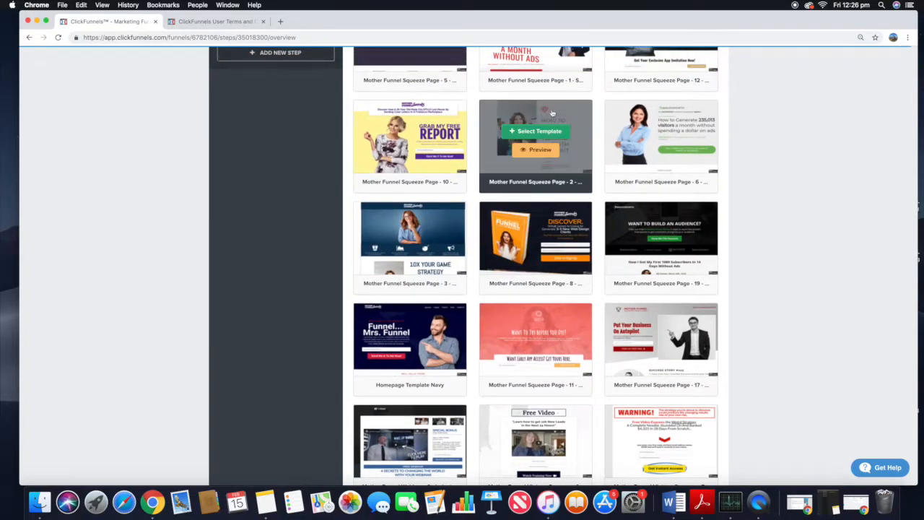
Step: Select the Mother Funnel Squeeze Page - 8 template for the funnel's Optin step
scroll(515, 123, "up", 5)
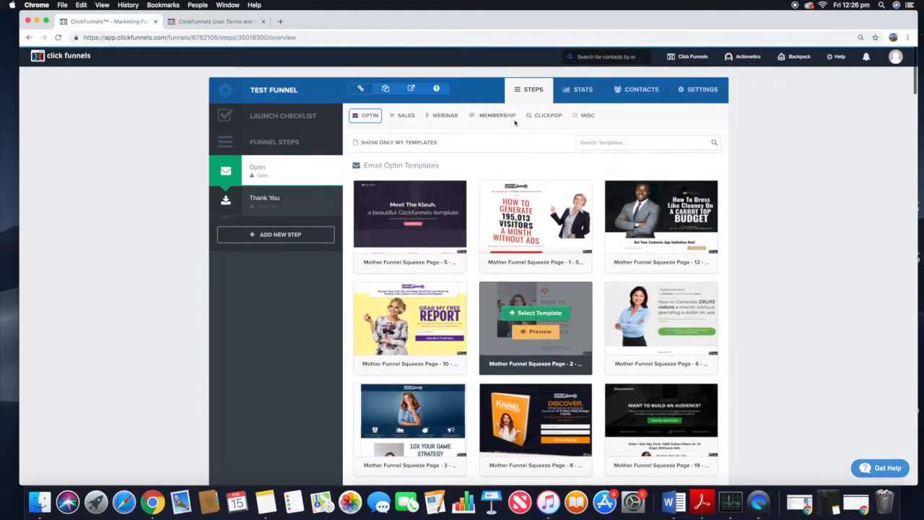
scroll(602, 170, "down", 2)
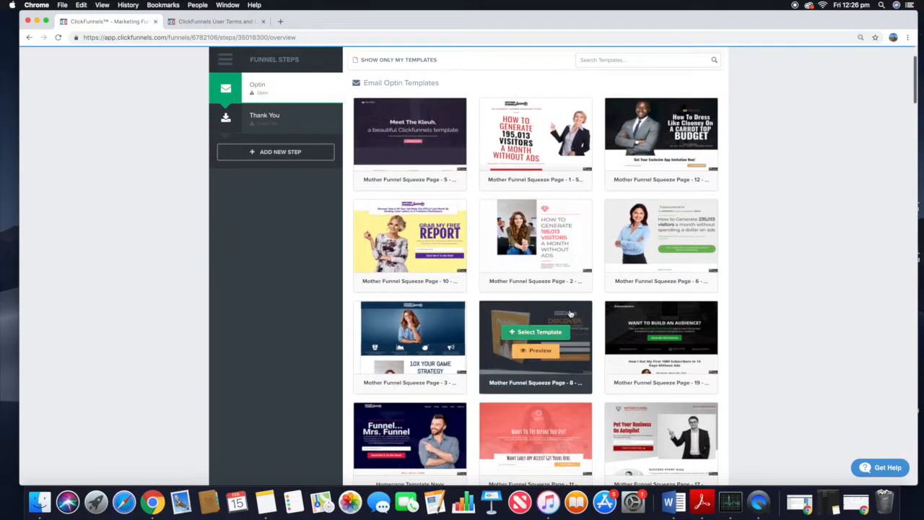
left_click(546, 332)
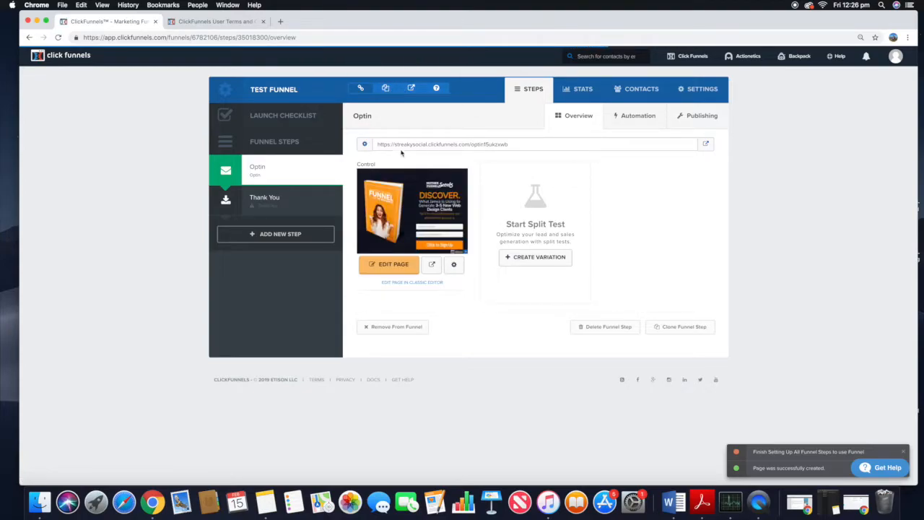
Step: Open the optin page in the editor and scroll through its sections
left_click(390, 270)
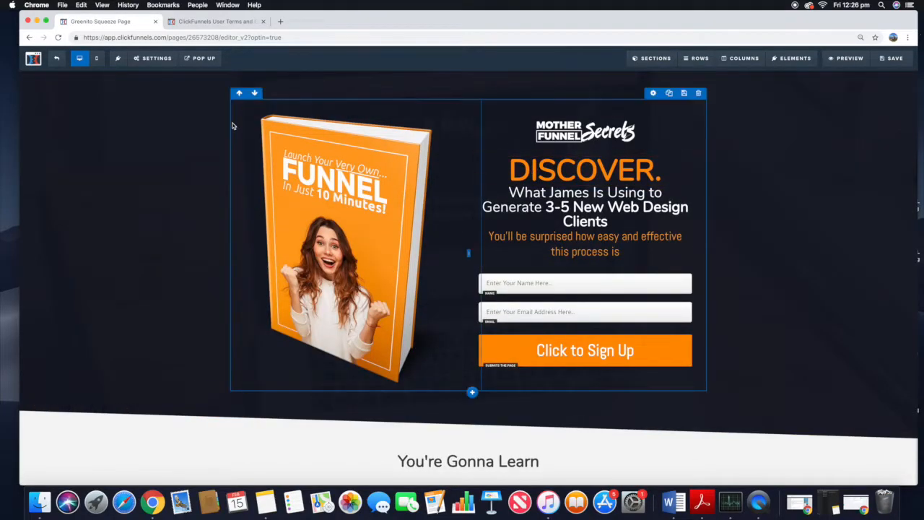
scroll(421, 178, "down", 5)
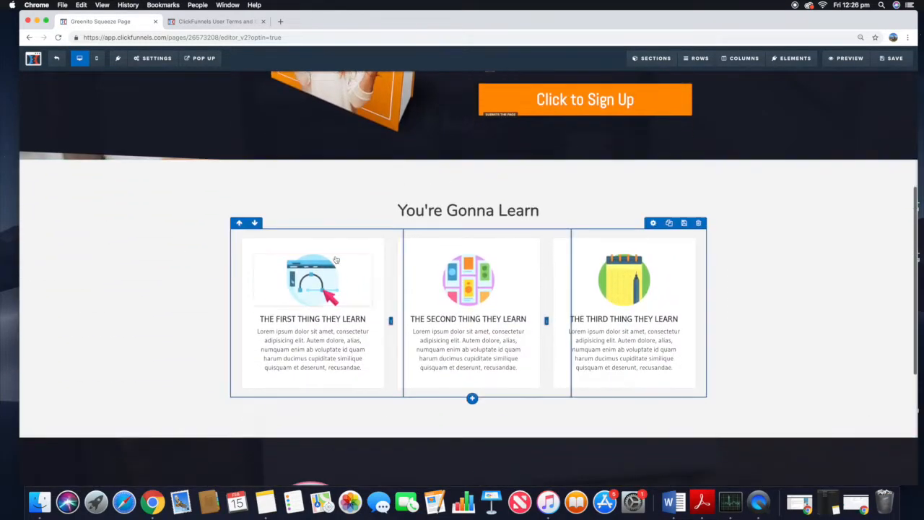
scroll(635, 263, "down", 5)
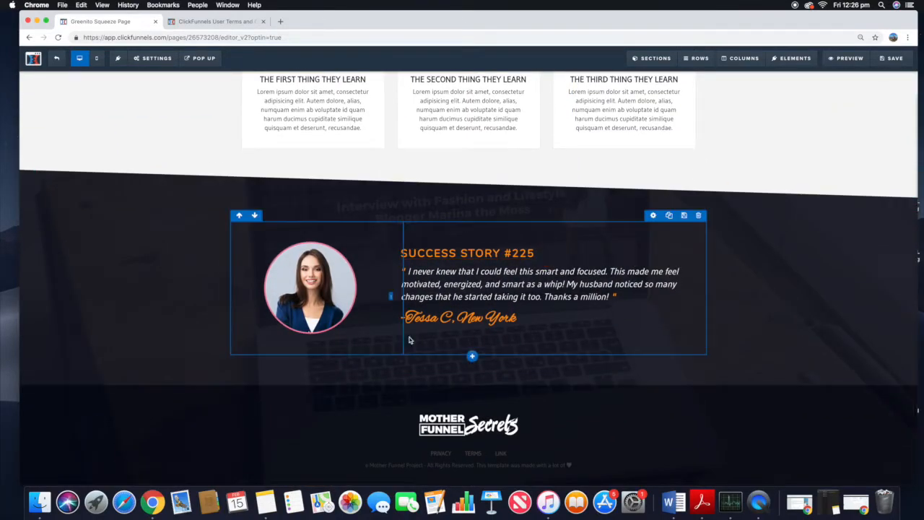
scroll(428, 403, "up", 5)
scroll(427, 402, "up", 3)
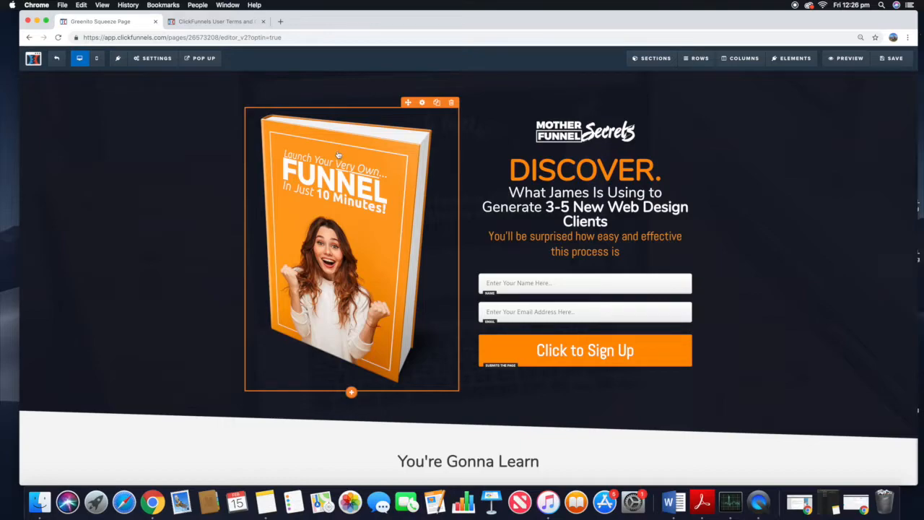
scroll(672, 150, "down", 1)
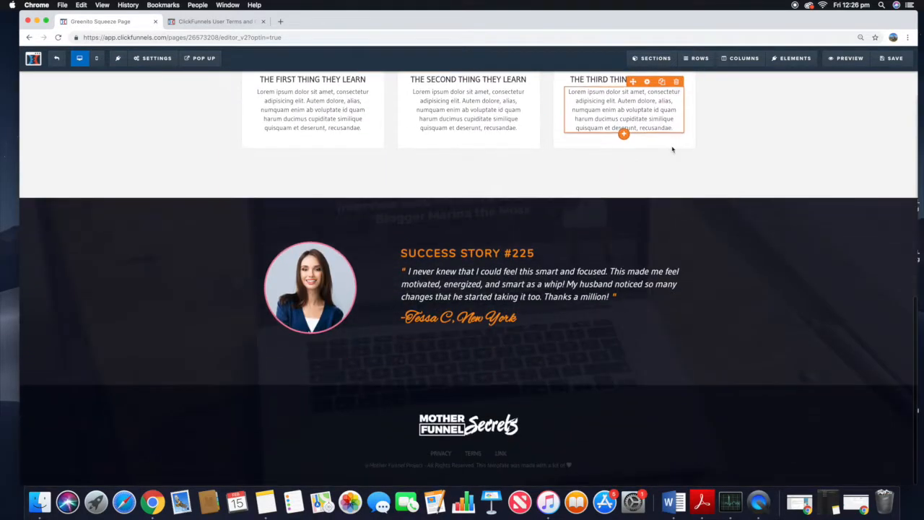
scroll(695, 151, "up", 8)
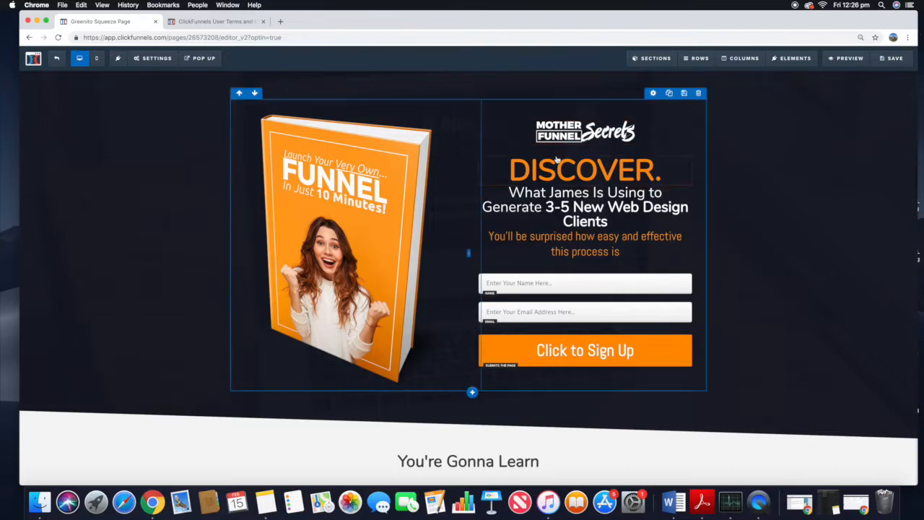
Step: Replace the Mother Funnel Secrets logo with the uploaded clickfunnels-logo.png image
left_click(597, 133)
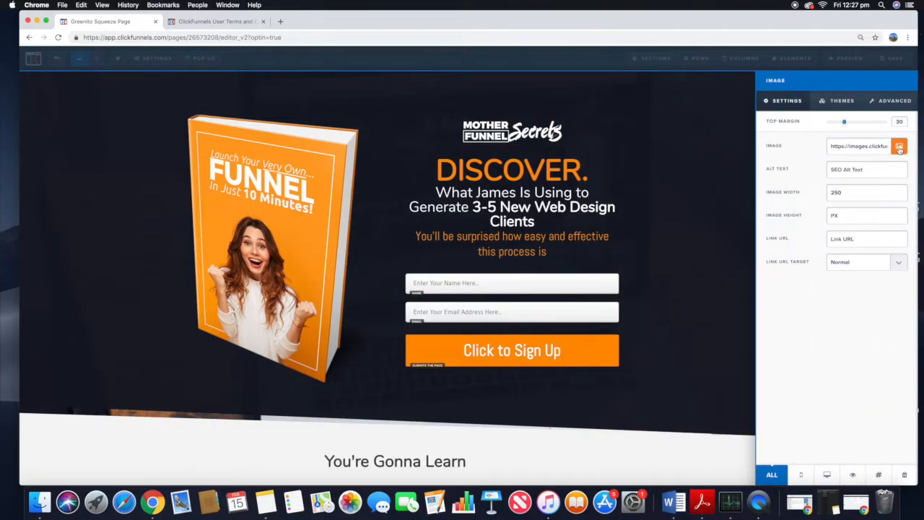
left_click(899, 146)
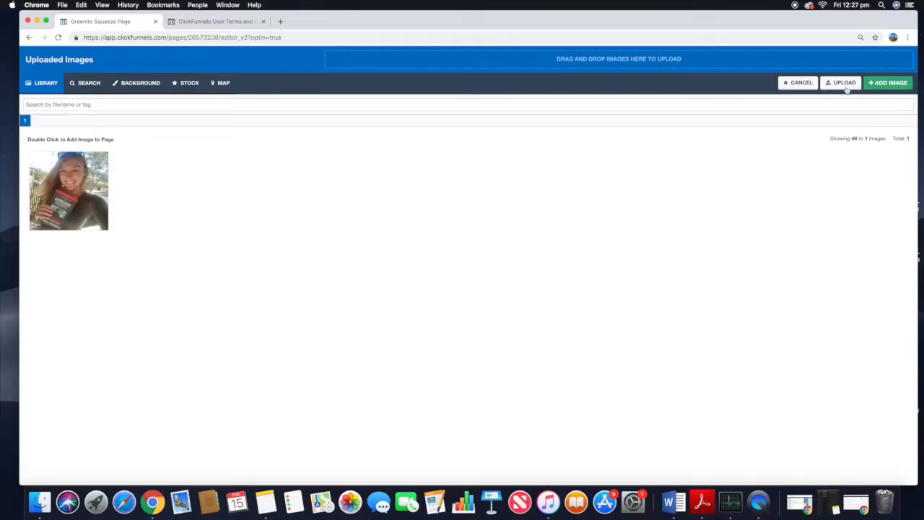
left_click(846, 84)
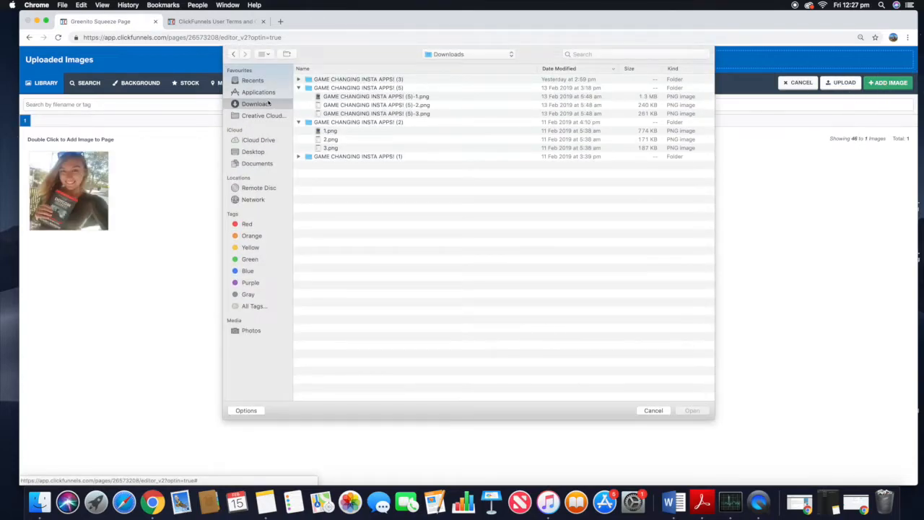
left_click(270, 154)
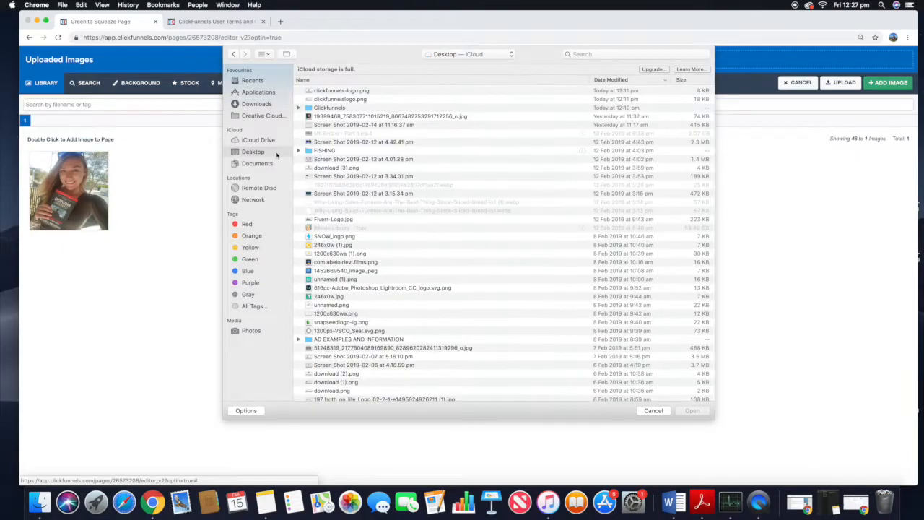
left_click(297, 108)
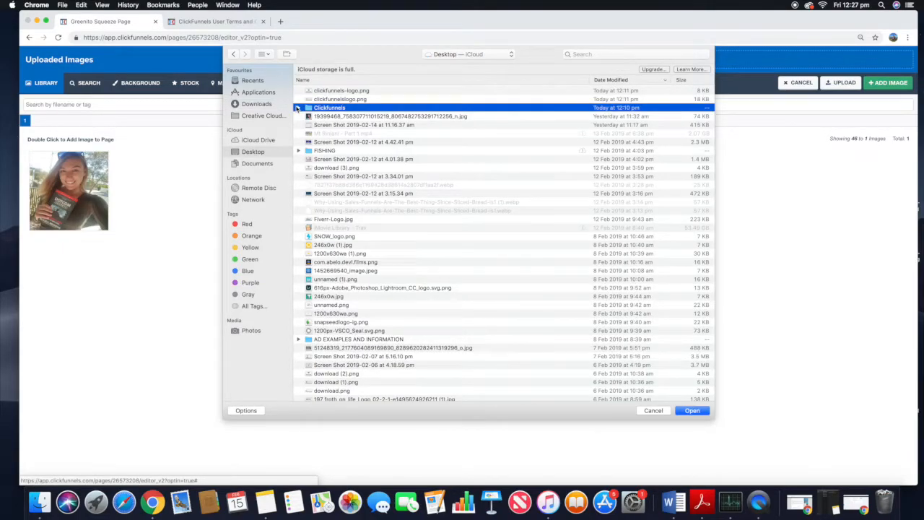
left_click(298, 107)
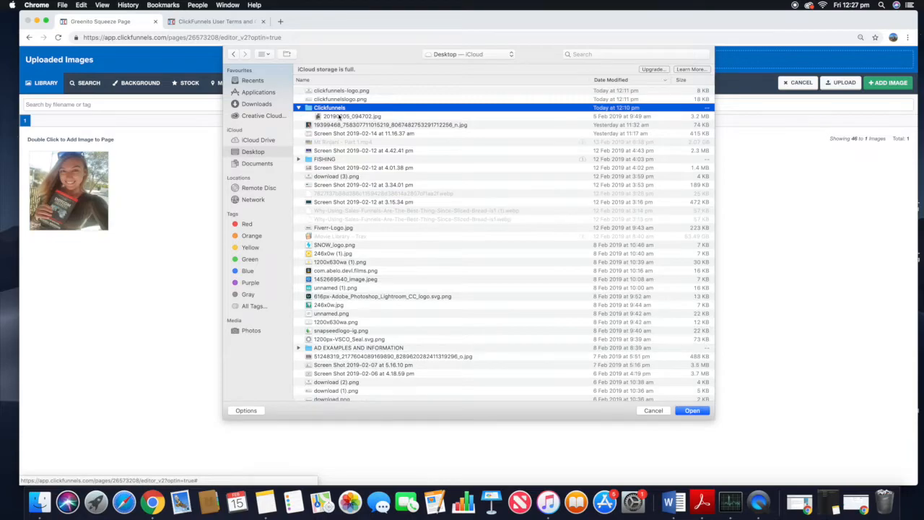
left_click(336, 91)
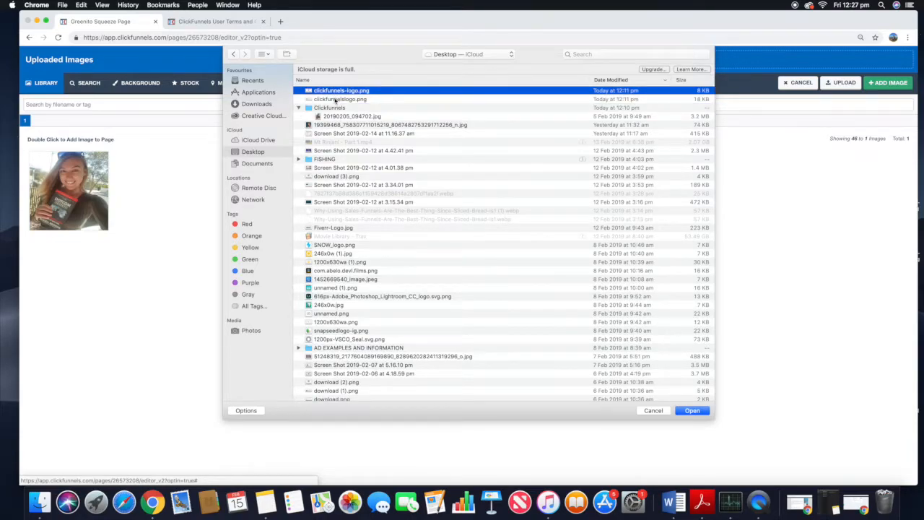
left_click(692, 410)
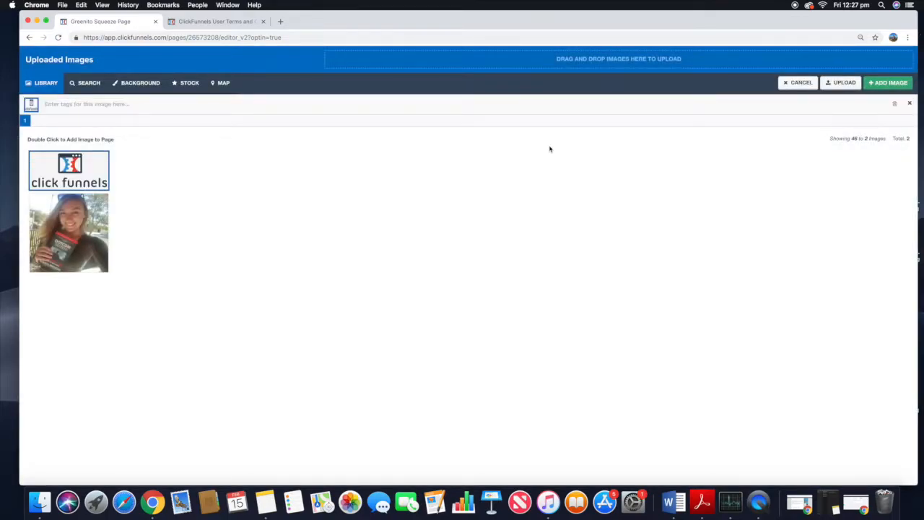
left_click(886, 83)
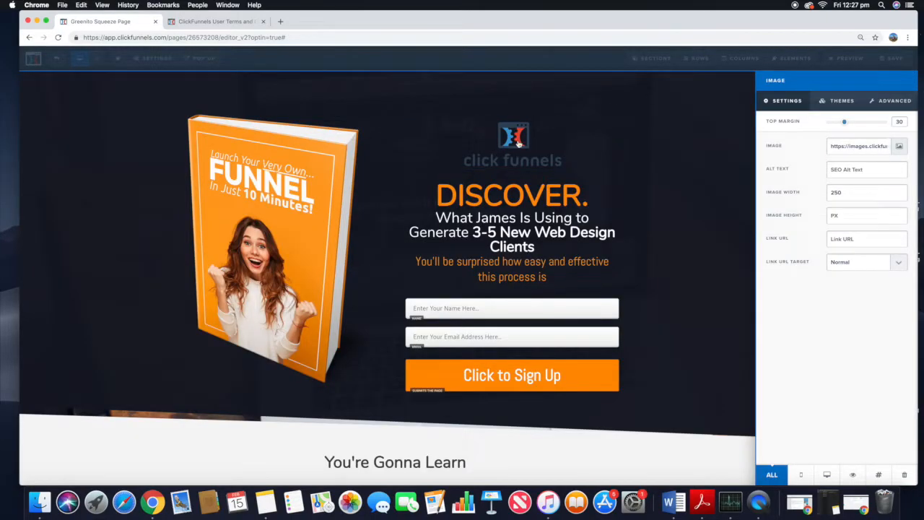
left_click(566, 148)
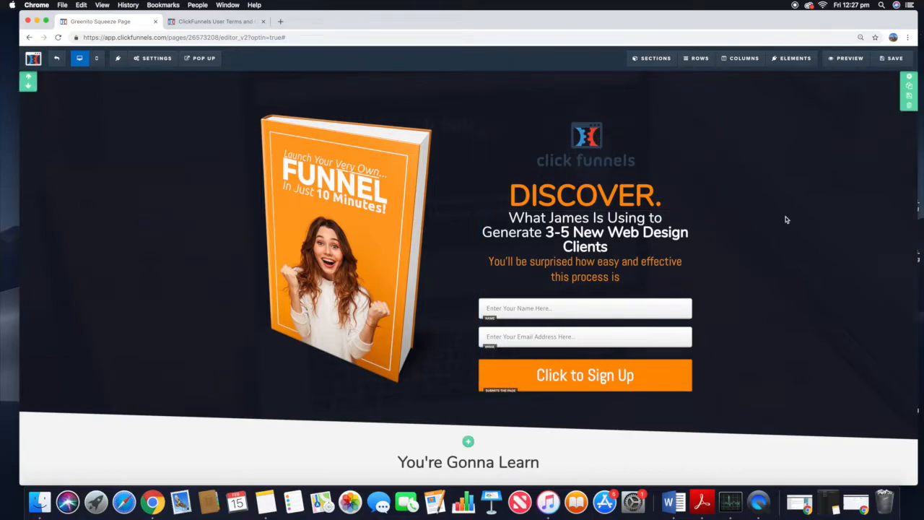
Step: Set the new logo's top margin to 0
left_click(628, 169)
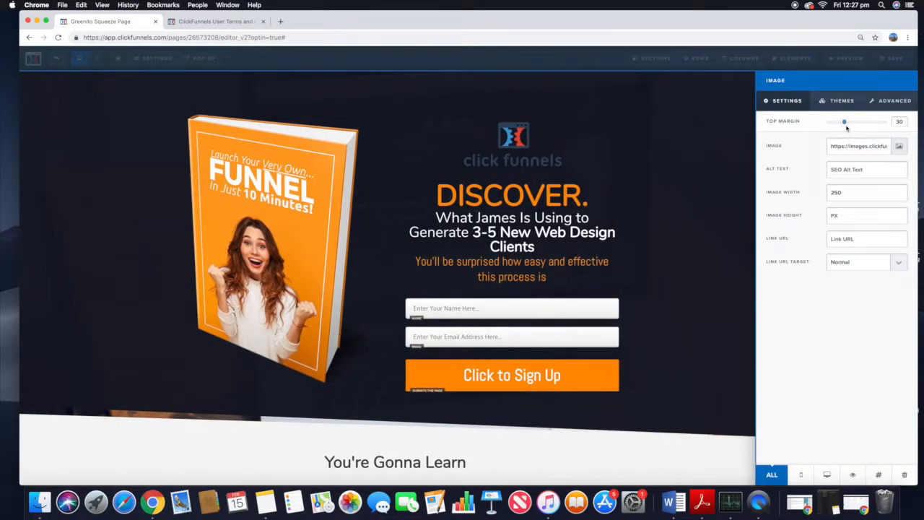
left_click_drag(845, 123, 774, 127)
left_click_drag(832, 123, 754, 130)
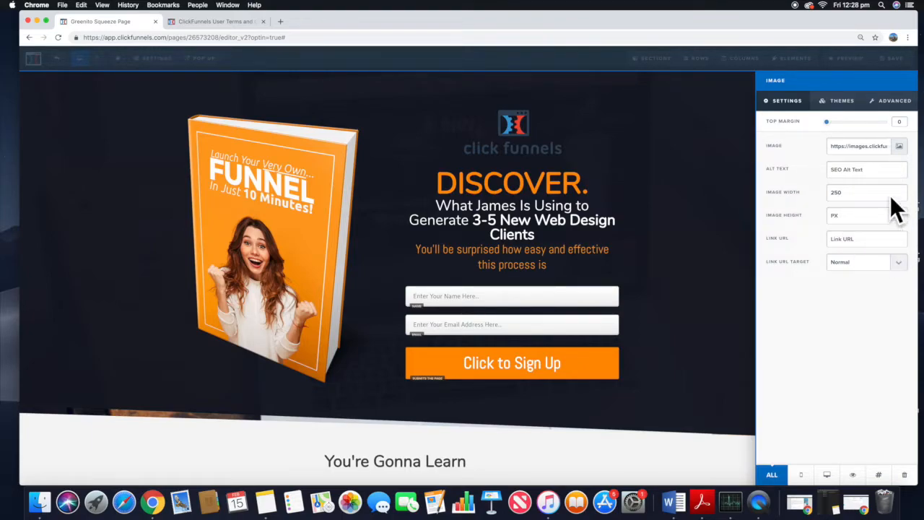
left_click(675, 177)
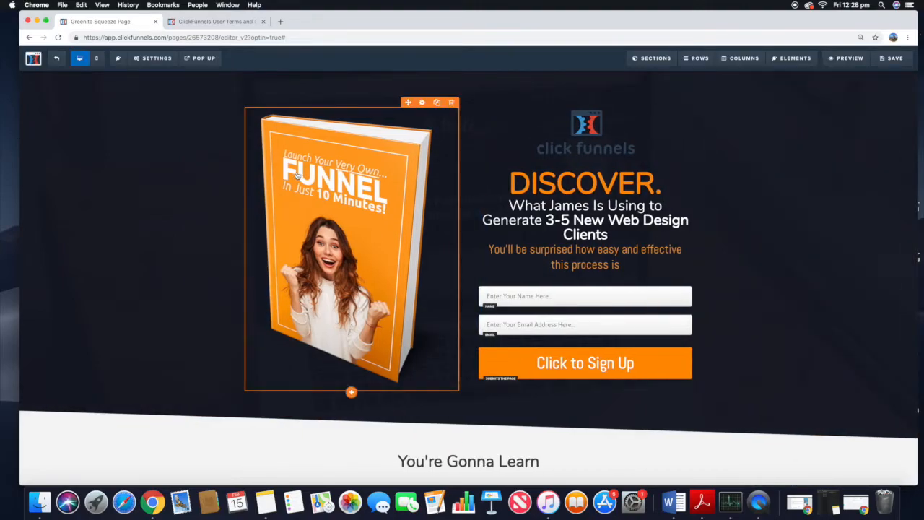
Step: Replace the orange book image with the uploaded photo 20190205_094702.jpg
left_click(296, 175)
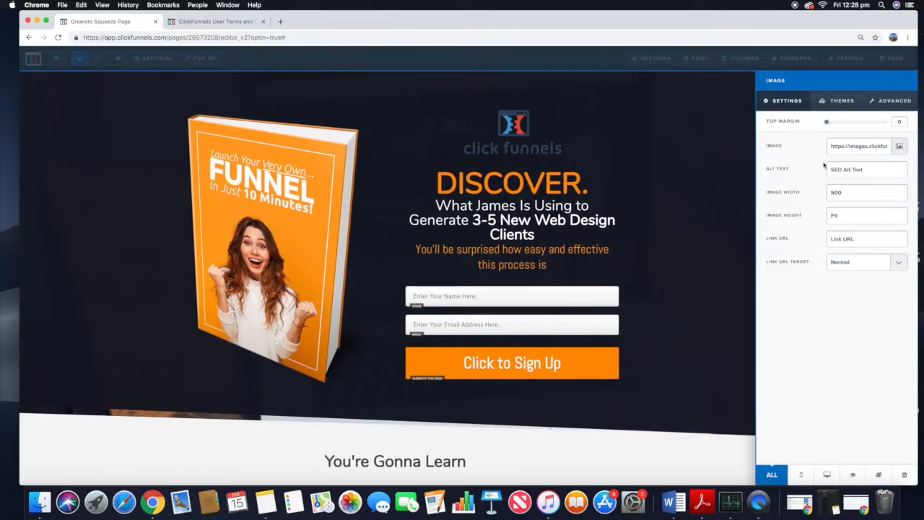
left_click(900, 147)
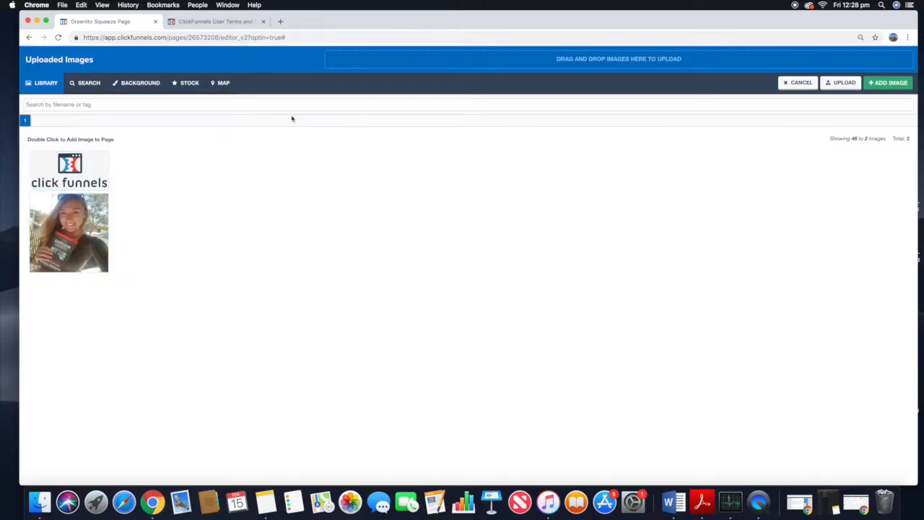
left_click(853, 83)
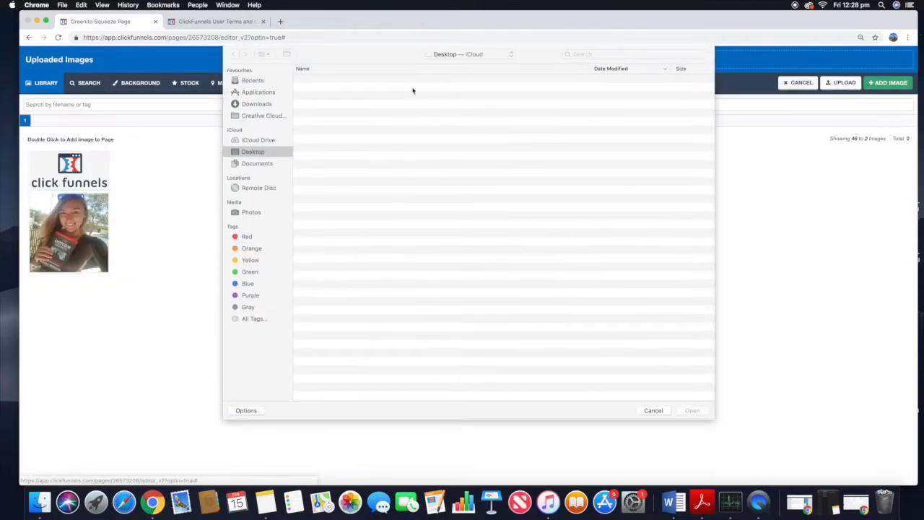
left_click(340, 117)
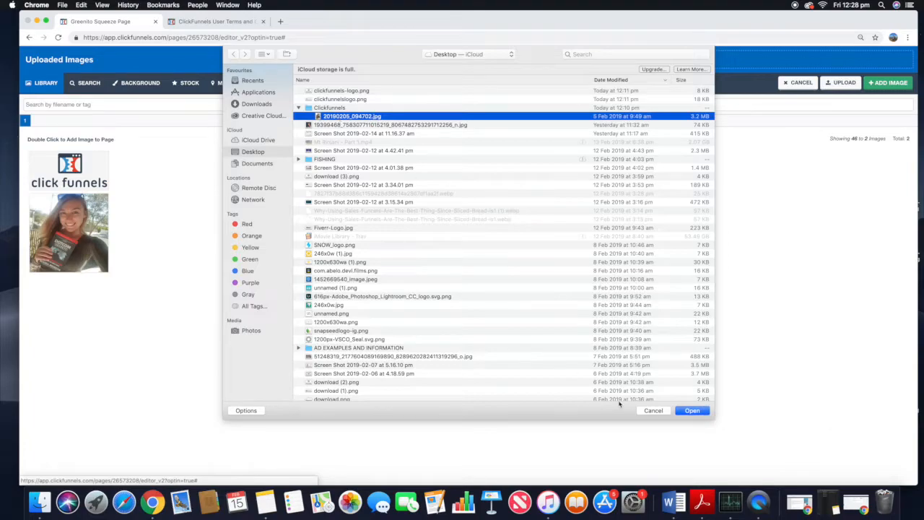
left_click(692, 410)
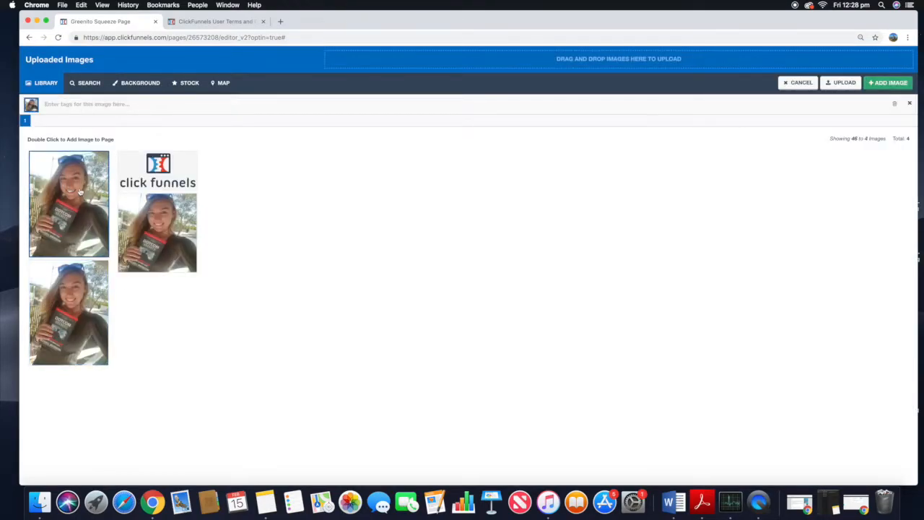
left_click(888, 83)
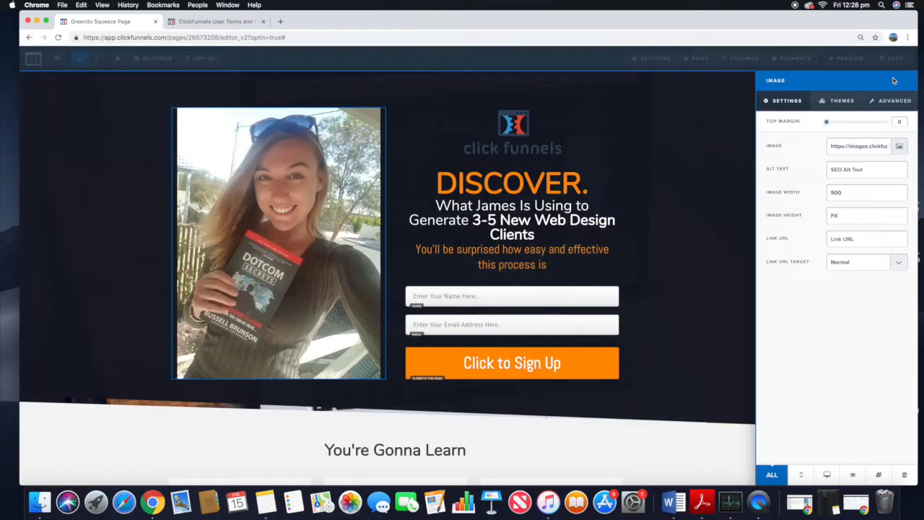
left_click(67, 142)
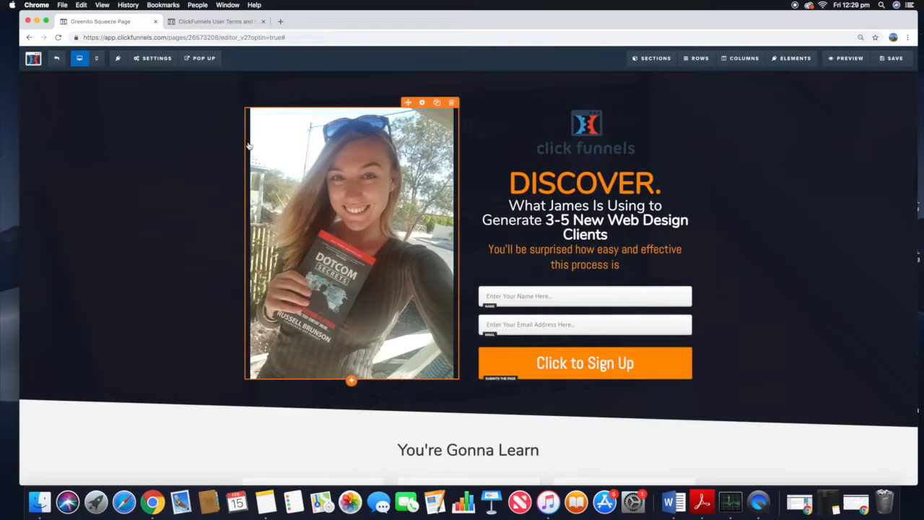
Step: Set the photo's image width to 300
left_click(303, 199)
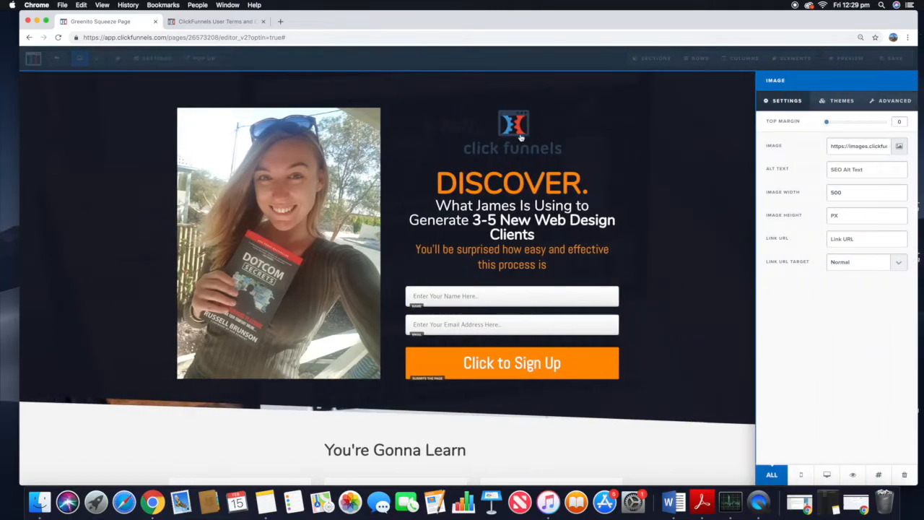
double_click(861, 197)
type("300")
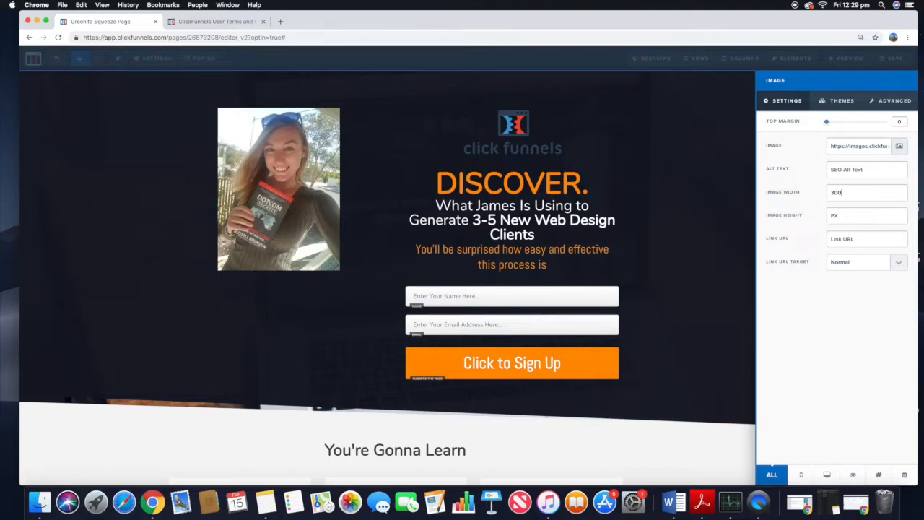
left_click(655, 213)
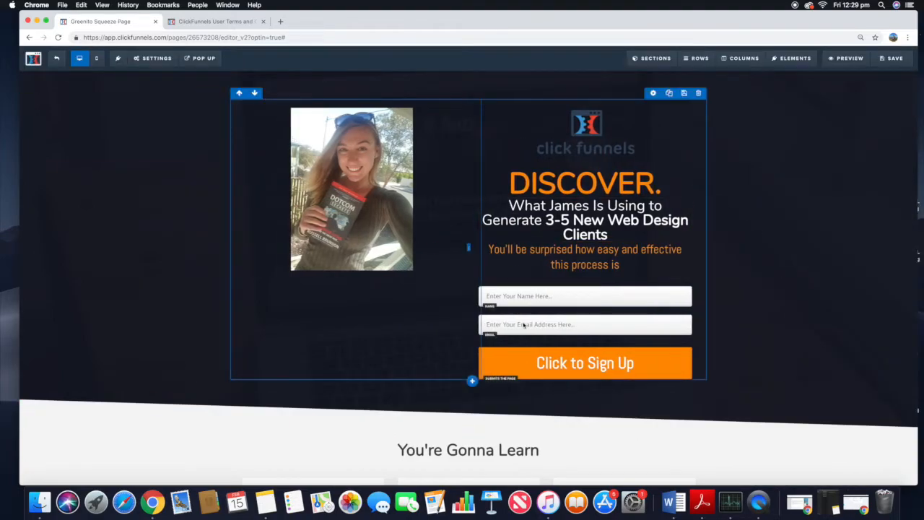
Step: Change the DISCOVER. headline to FREE BOOK! Dotcom Secrets
double_click(635, 187)
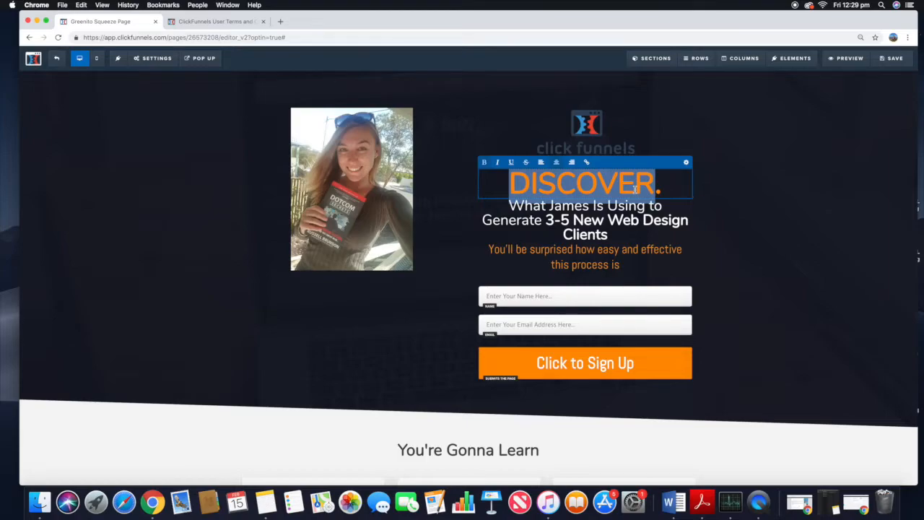
type("FREE B")
type("OOK! D")
type("otcom Secrents")
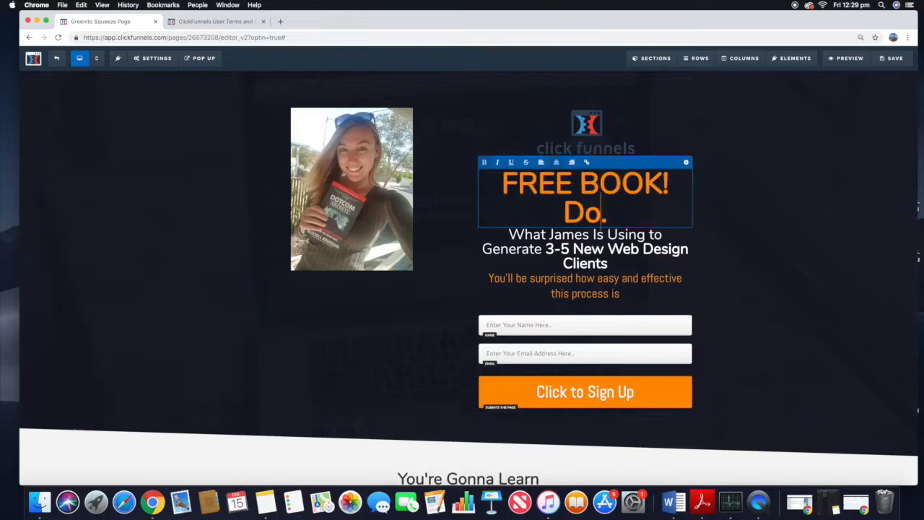
key("BackSpace")
key("BackSpace")
key("BackSpace")
type("ts")
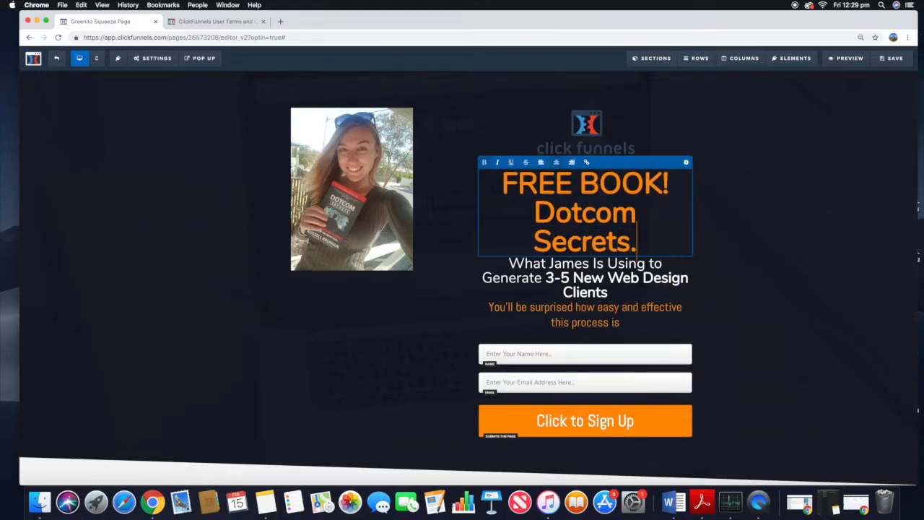
Step: Remove the trailing period from the headline and set the headline's text color to white
key("BackSpace")
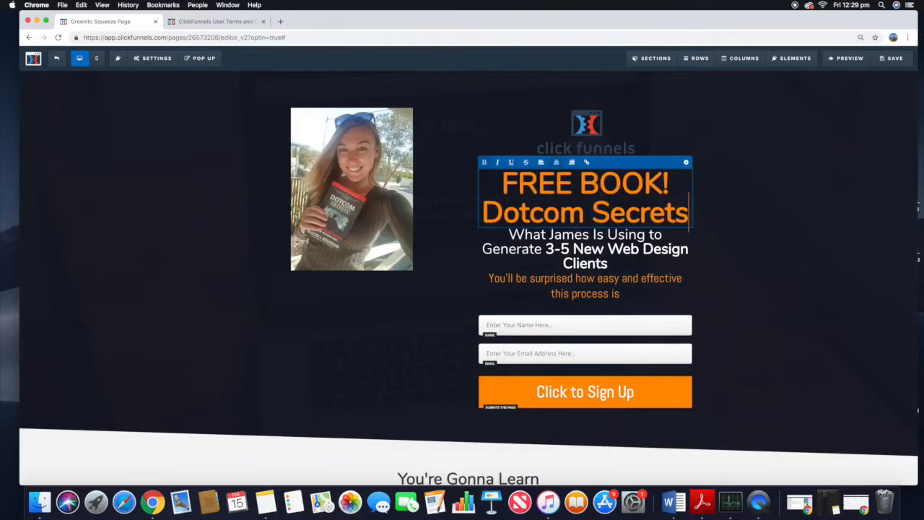
left_click(687, 164)
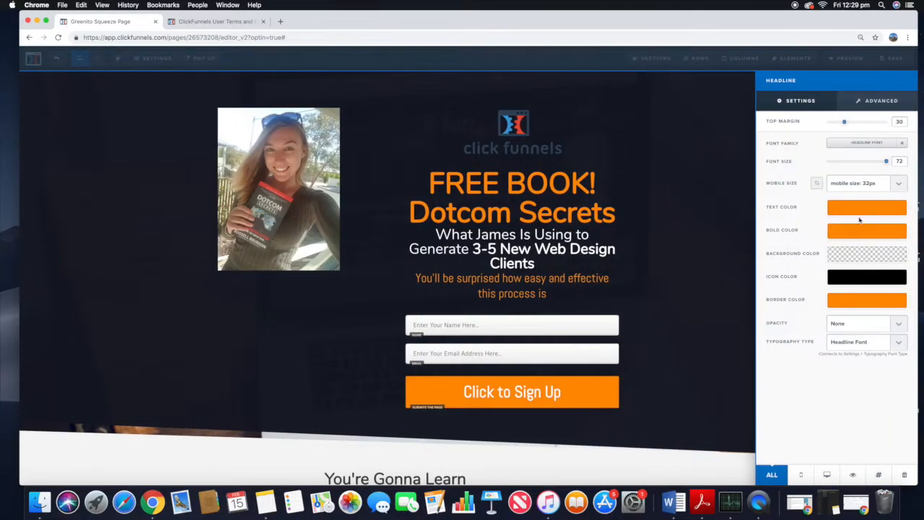
left_click(857, 215)
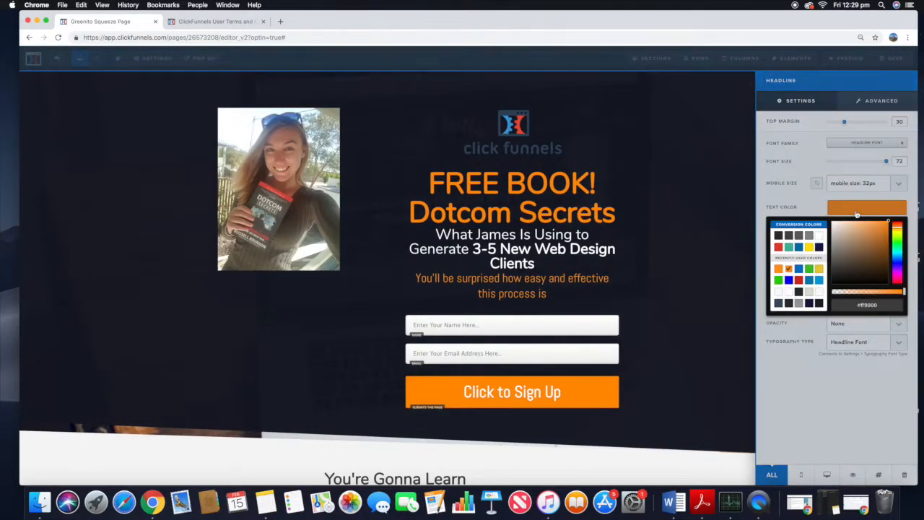
left_click(820, 236)
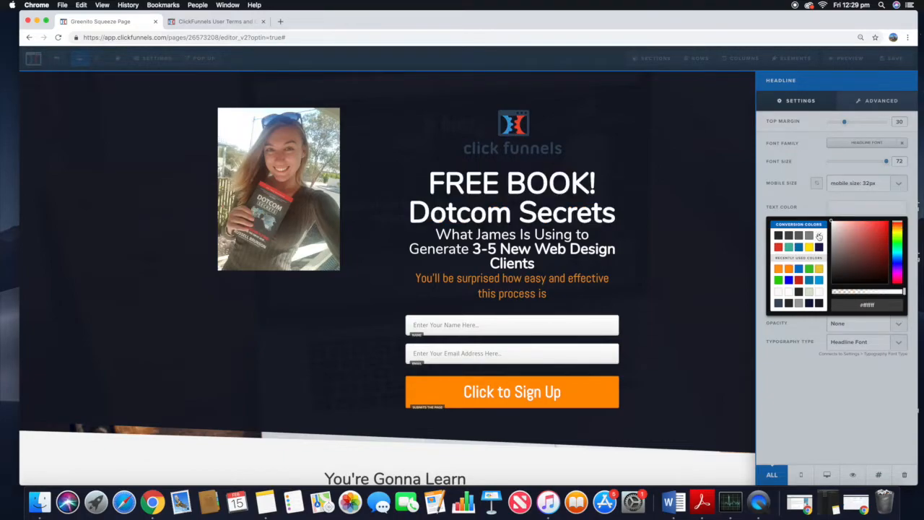
Step: Set the headline's font size to 40
left_click(819, 160)
left_click_drag(886, 165, 855, 168)
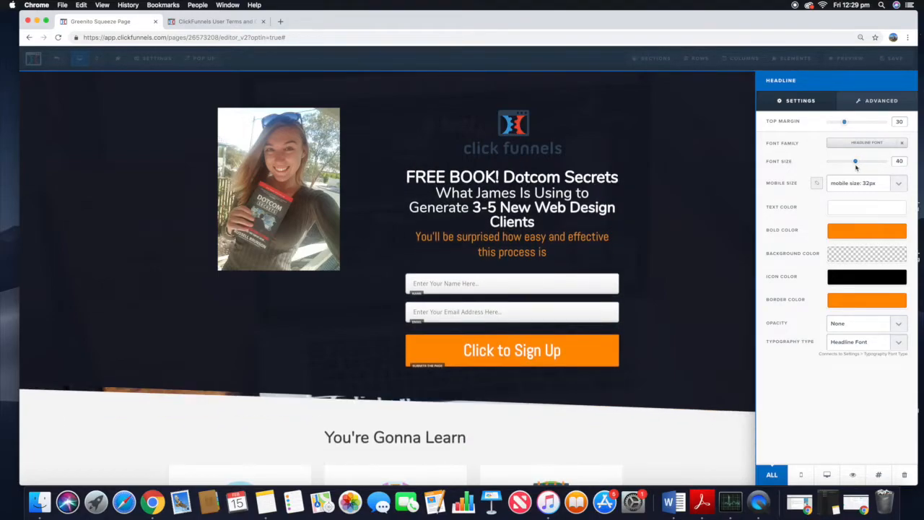
Step: Delete the 'What James Is Using to Generate 3-5 New Web Design Clients' headline element
left_click(585, 207)
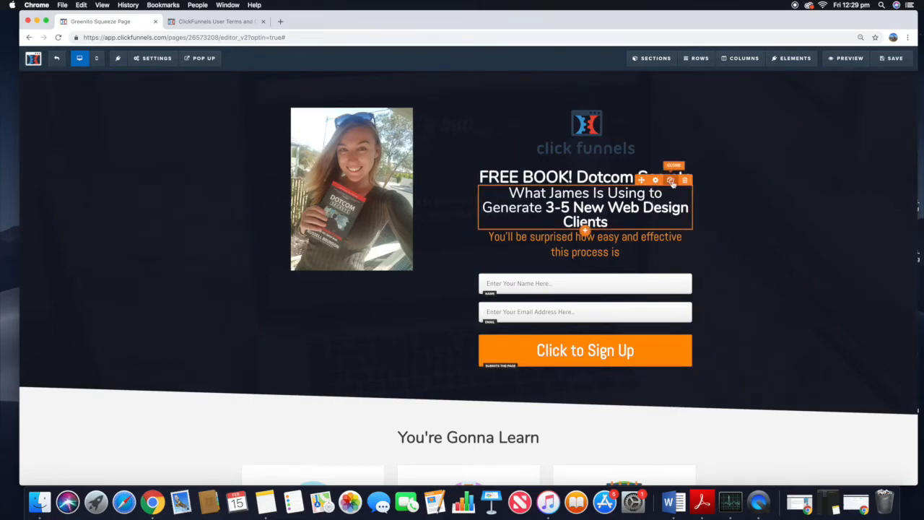
left_click(683, 181)
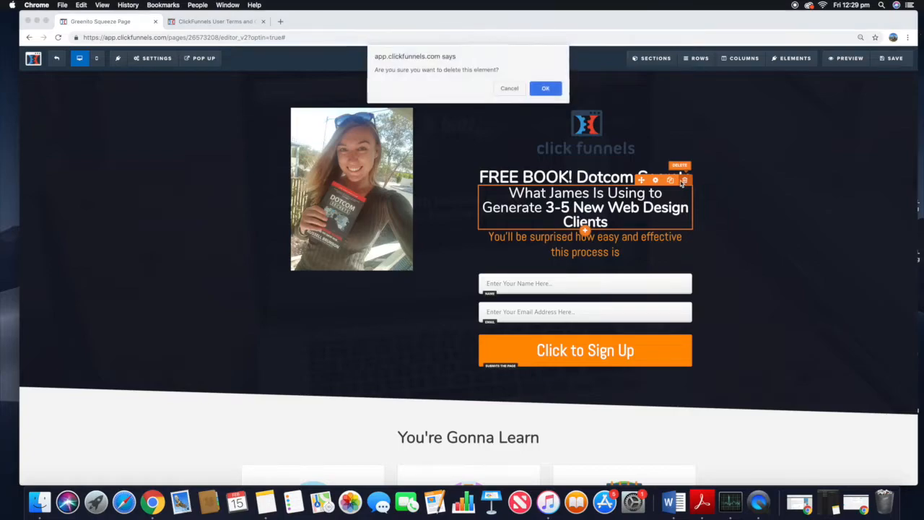
left_click(552, 88)
Step: Replace the subheadline text with 'The Underground Playbook for Growing your Company Online.'
left_click(582, 209)
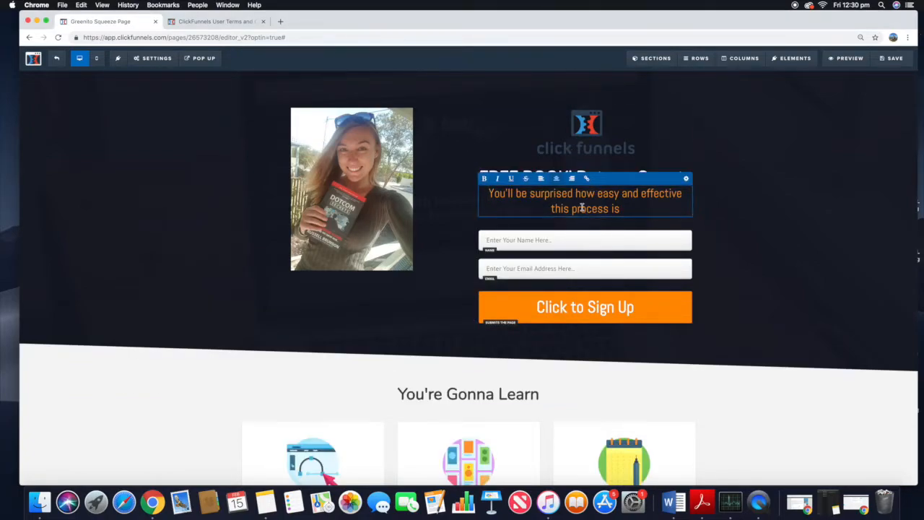
left_click_drag(621, 208, 487, 193)
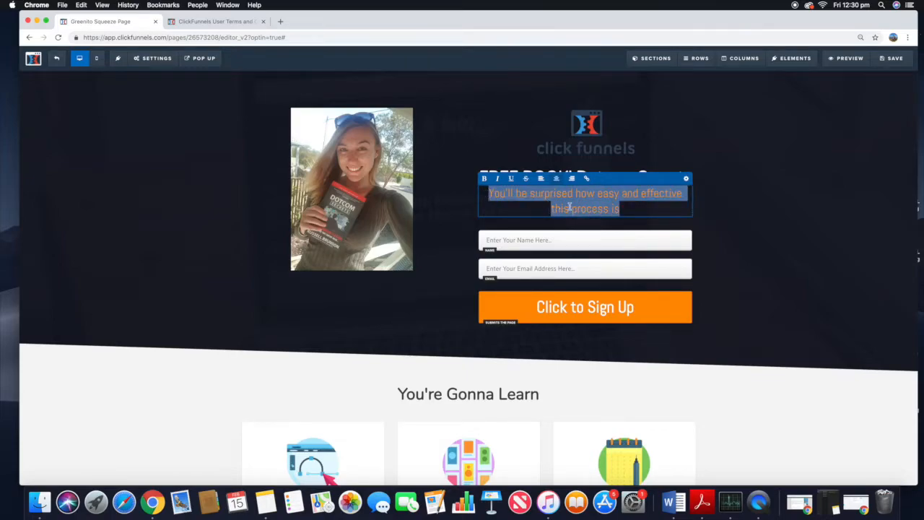
type("The Underground Playbook for")
type("Gre")
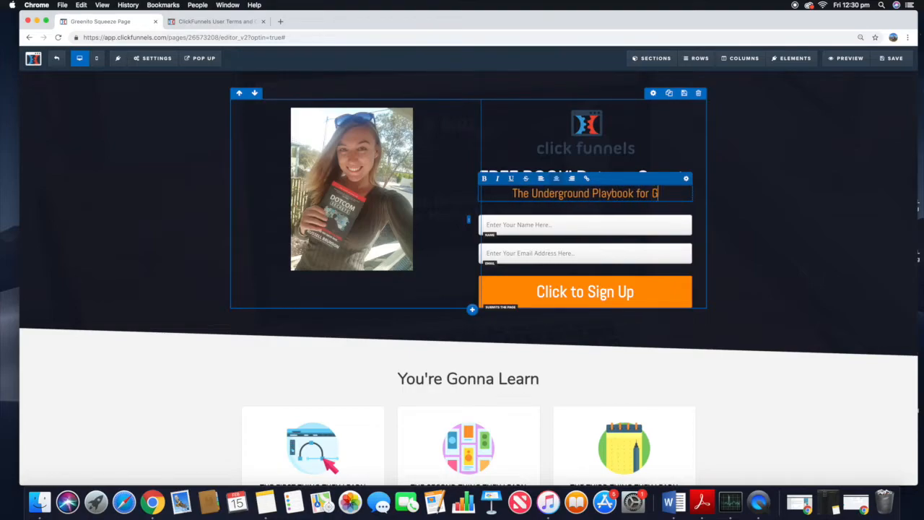
key("BackSpace")
type("owing ")
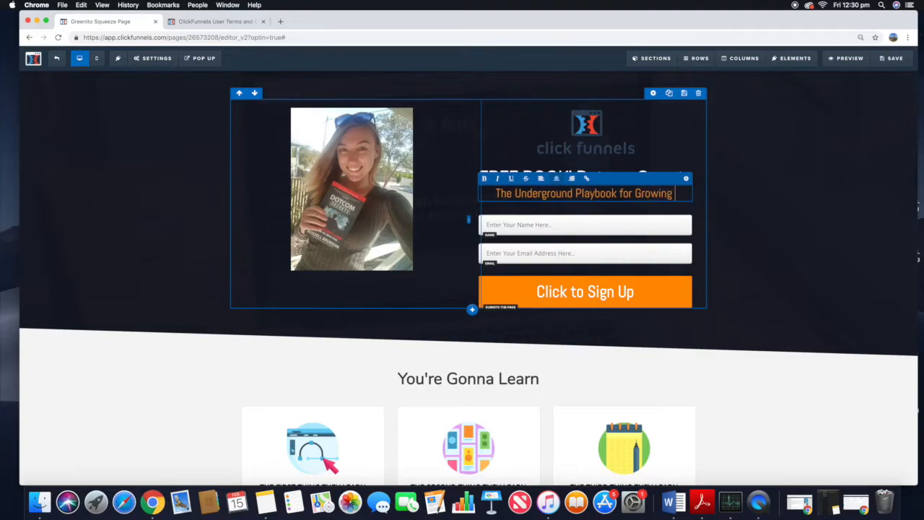
type("your Company Online.")
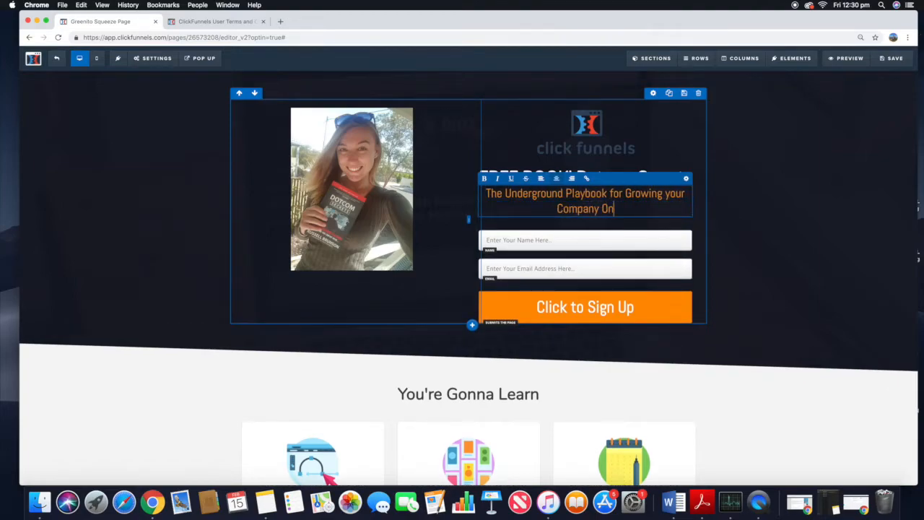
Step: Set the subheadline's text color to red
left_click_drag(624, 220, 486, 191)
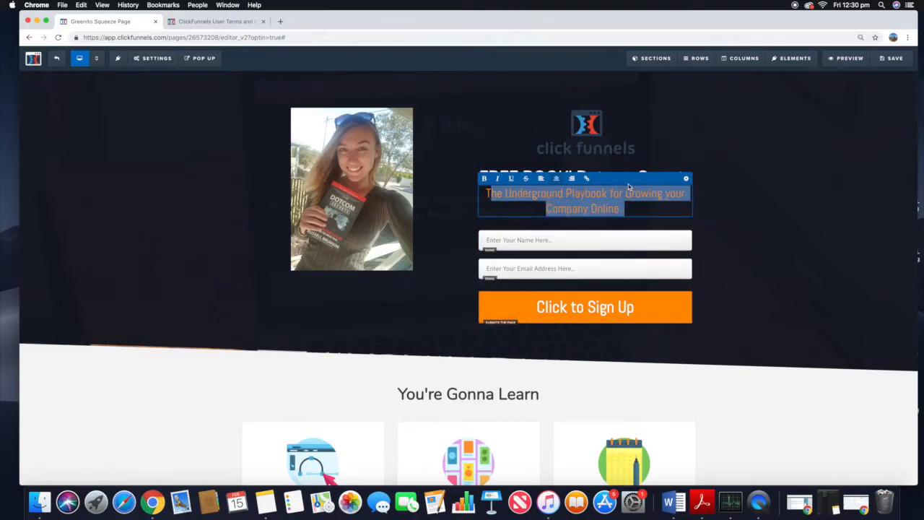
left_click(686, 180)
left_click(856, 210)
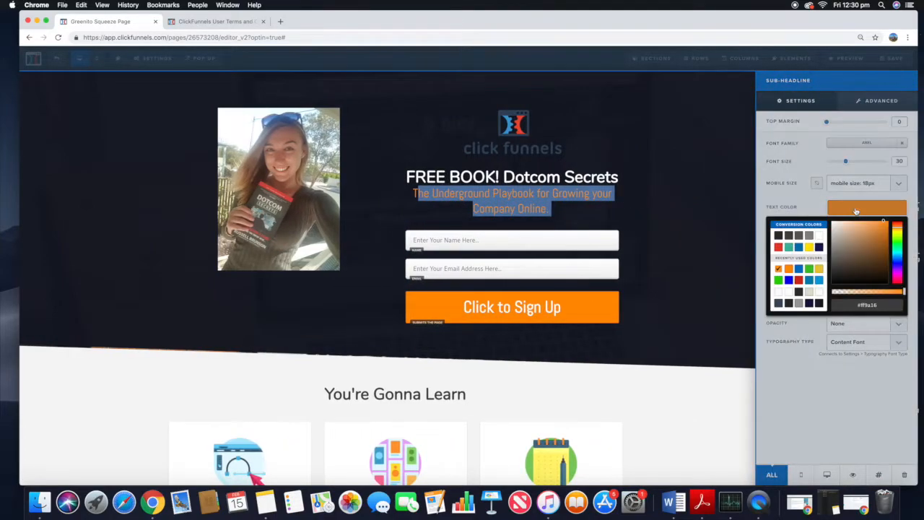
left_click(779, 247)
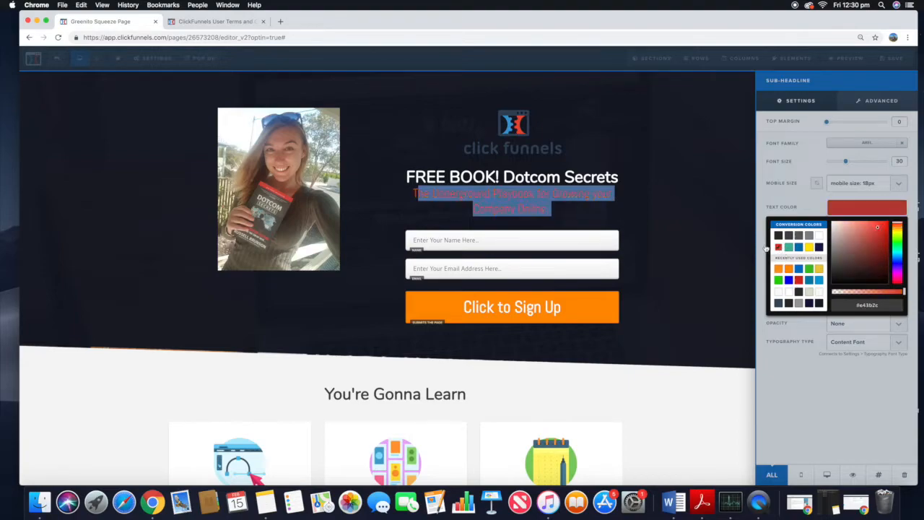
left_click(656, 245)
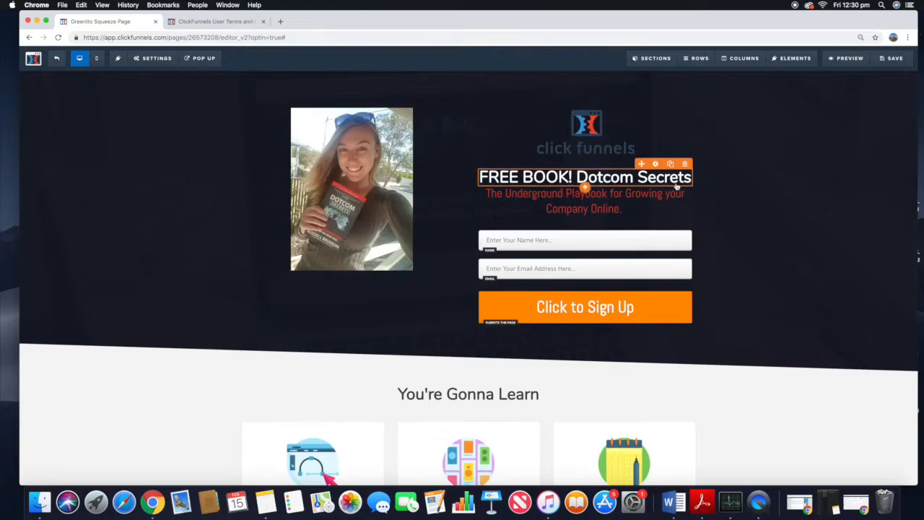
Step: Underline the word FREE in the headline
left_click(516, 179)
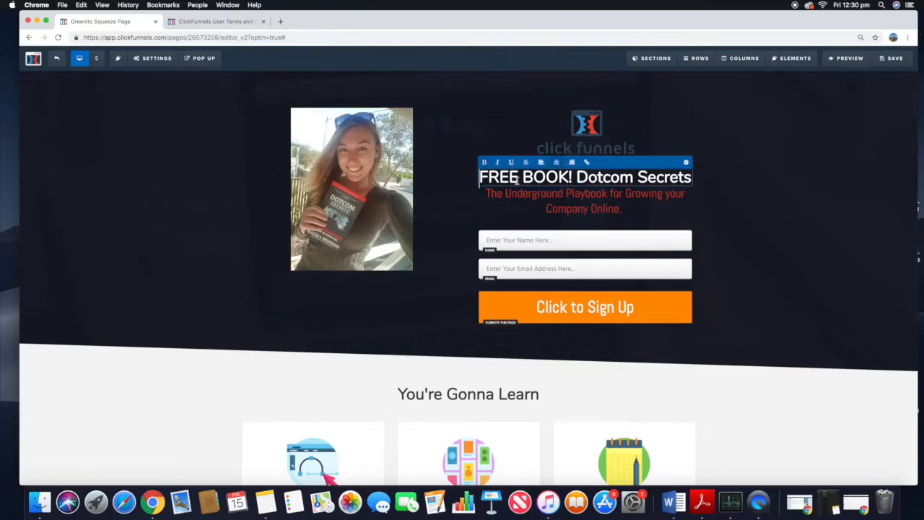
left_click_drag(512, 177, 480, 178)
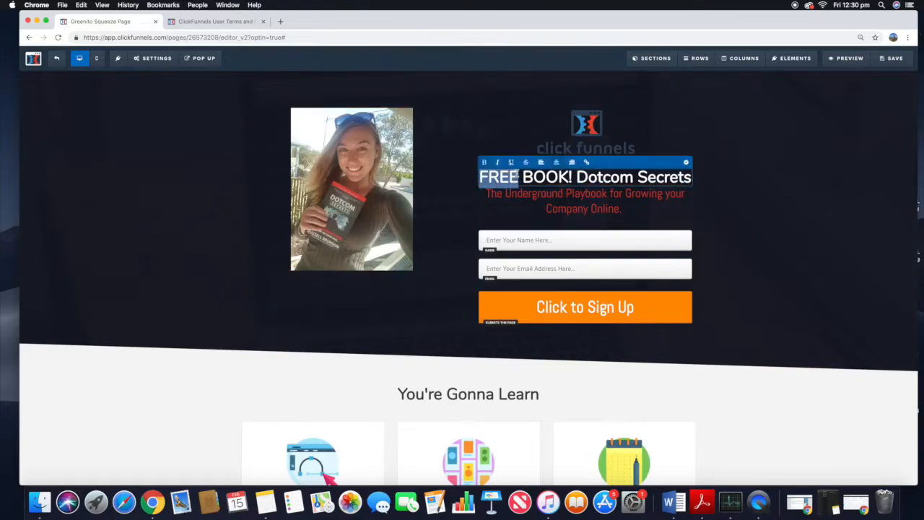
left_click(511, 162)
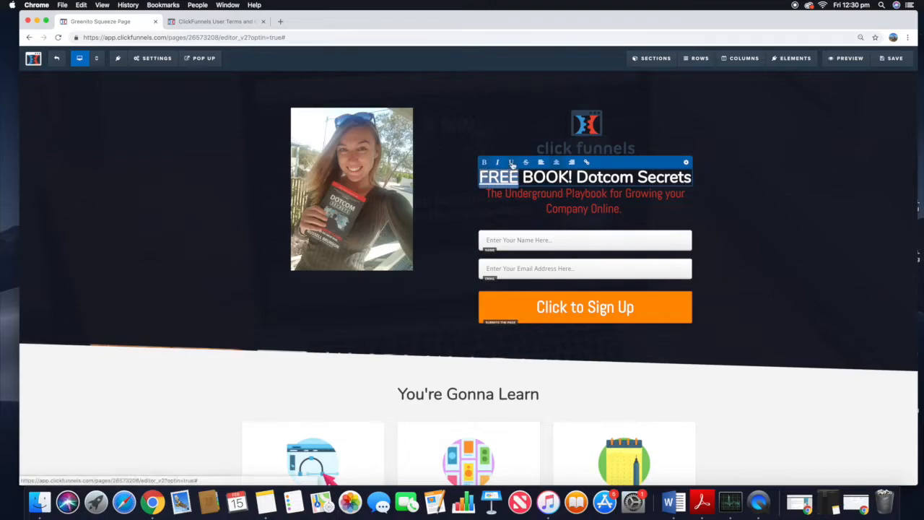
Step: Set the subheadline's top margin to 20 and its font size to 22
left_click(601, 204)
left_click_drag(625, 209, 488, 195)
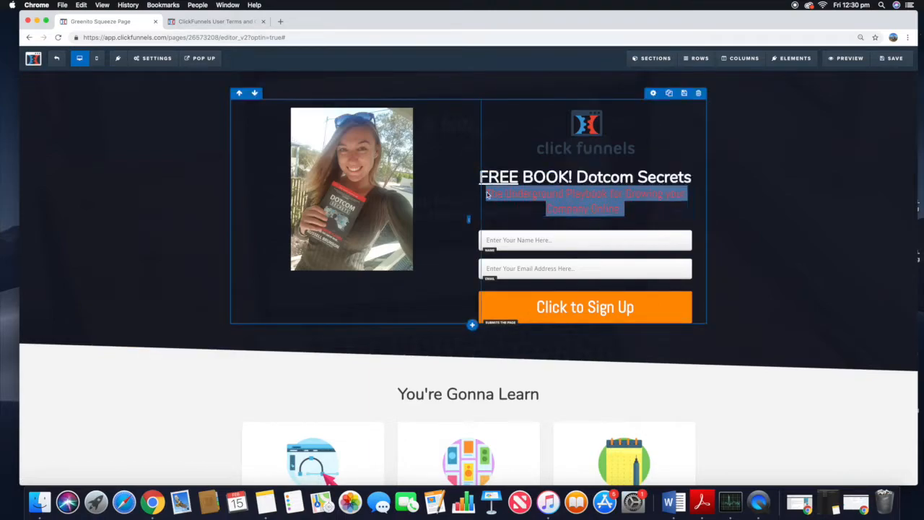
left_click(688, 185)
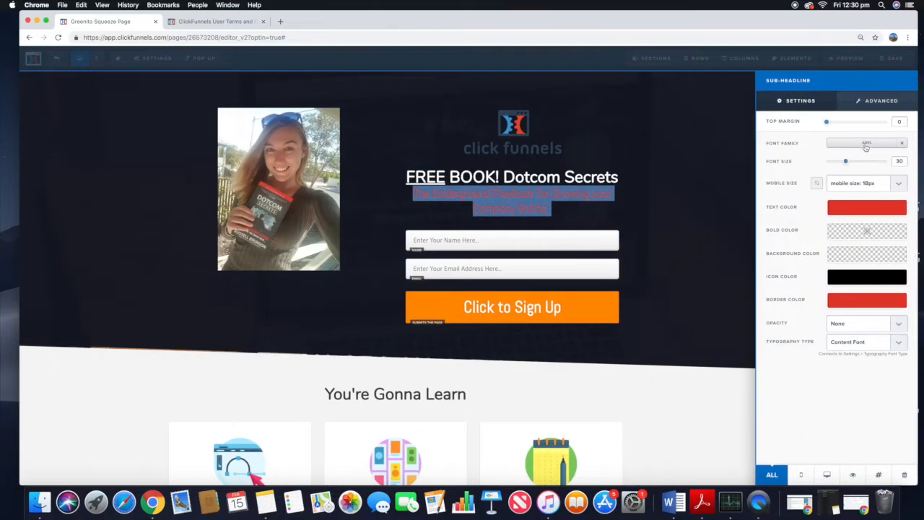
left_click(875, 147)
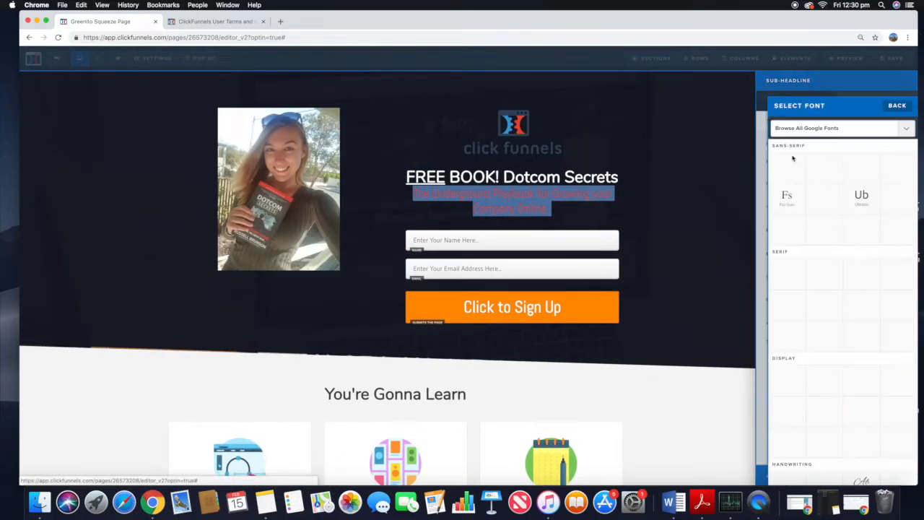
left_click(897, 107)
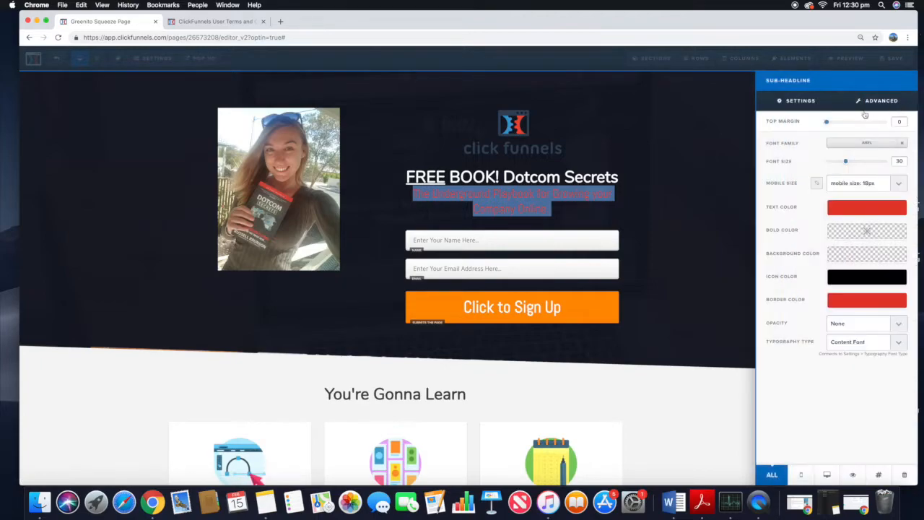
left_click_drag(829, 122, 839, 125)
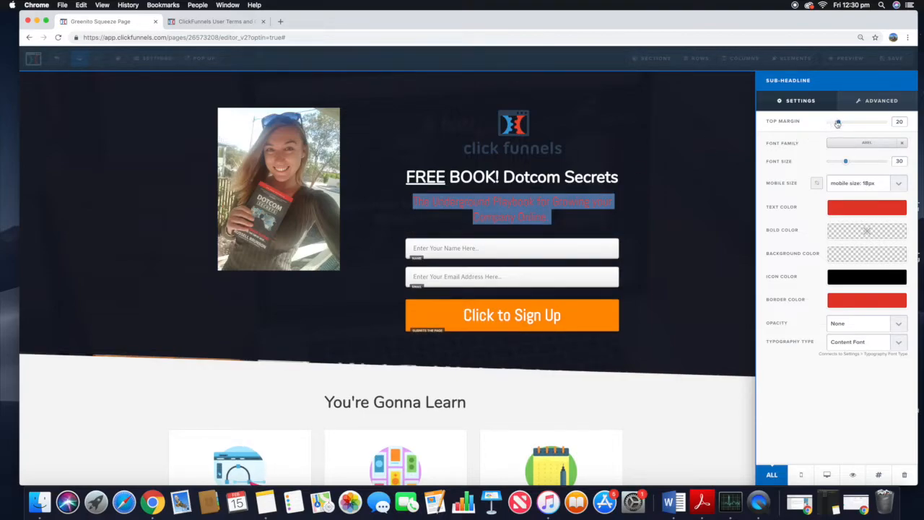
left_click_drag(835, 124, 838, 123)
left_click_drag(846, 162, 838, 166)
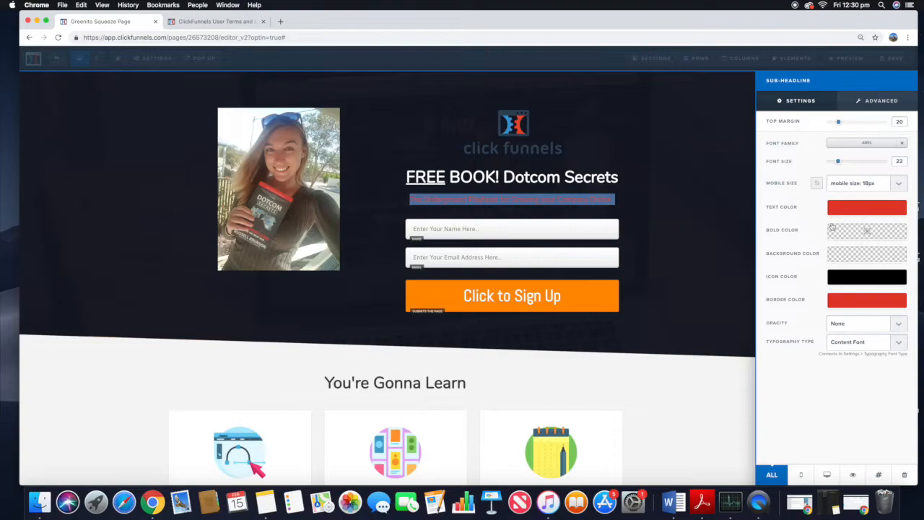
Step: Set the subheadline's bold color to green
left_click(842, 236)
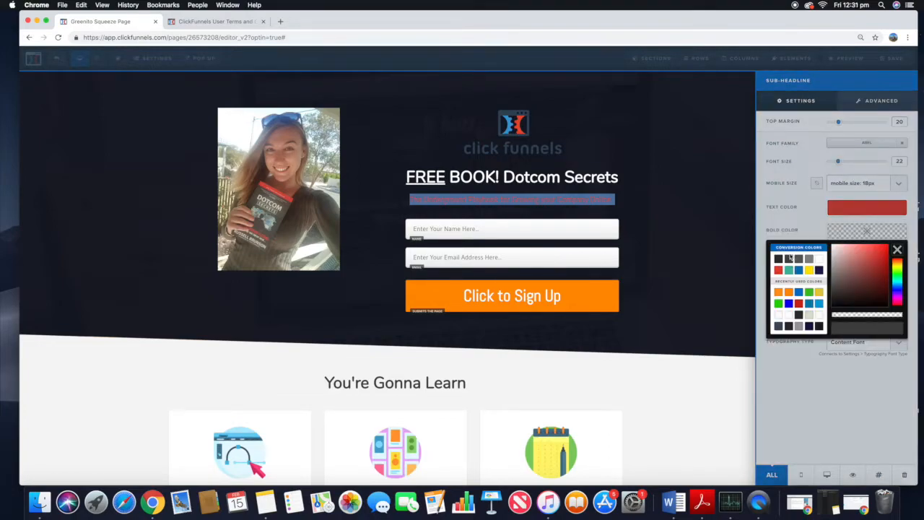
left_click(810, 293)
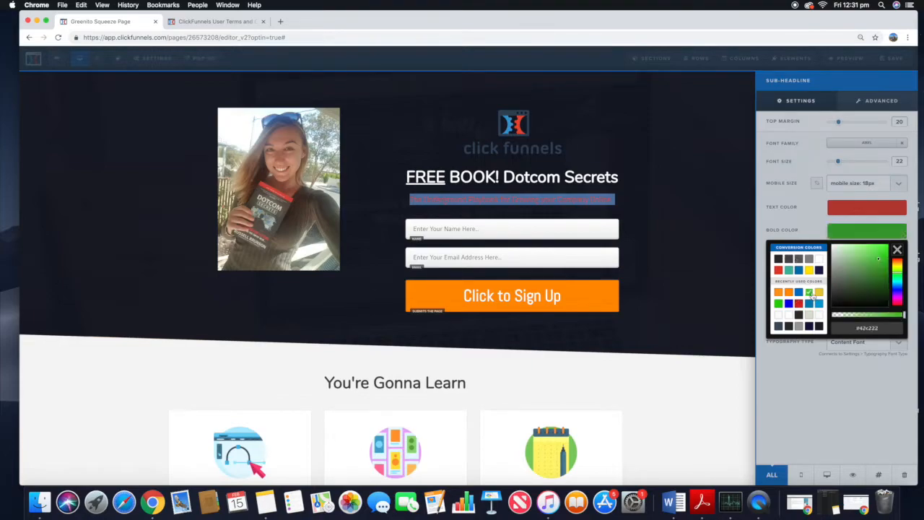
left_click(709, 230)
Step: Bold the word Playbook in the subheadline
left_click(585, 199)
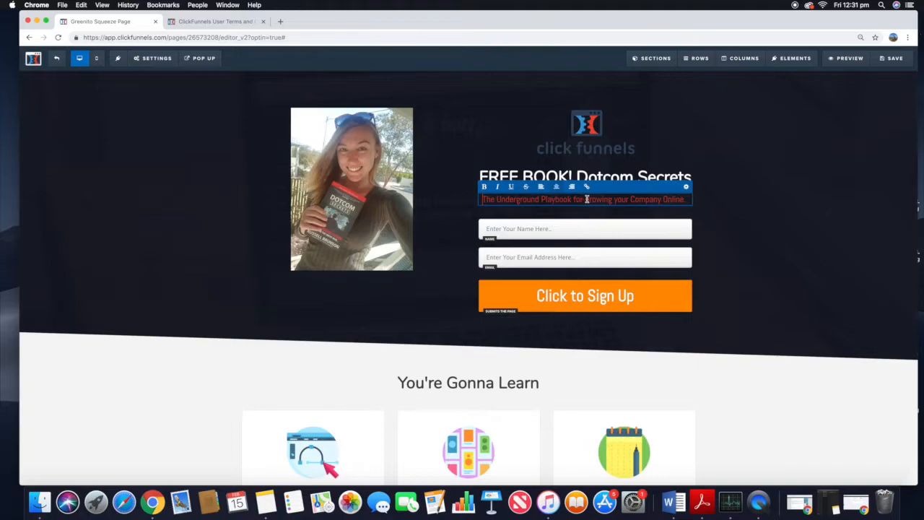
left_click_drag(541, 200, 569, 200)
left_click(485, 187)
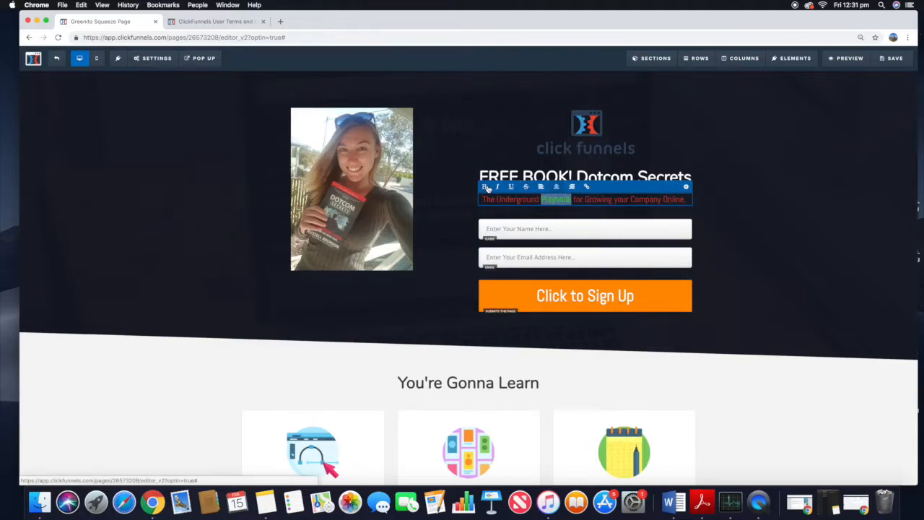
left_click(488, 189)
left_click(808, 208)
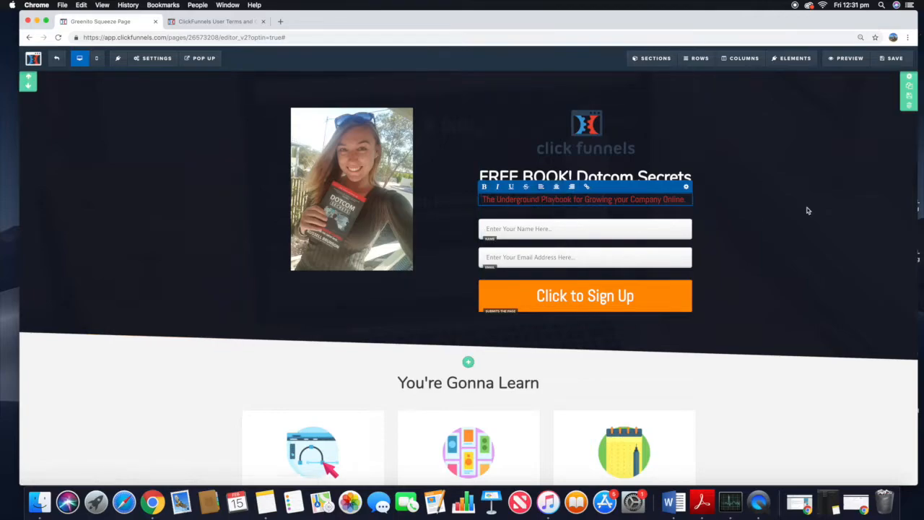
Step: Delete every section below the optin area: You're Gonna Learn, the success story and the footer
scroll(659, 254, "down", 4)
scroll(657, 253, "up", 2)
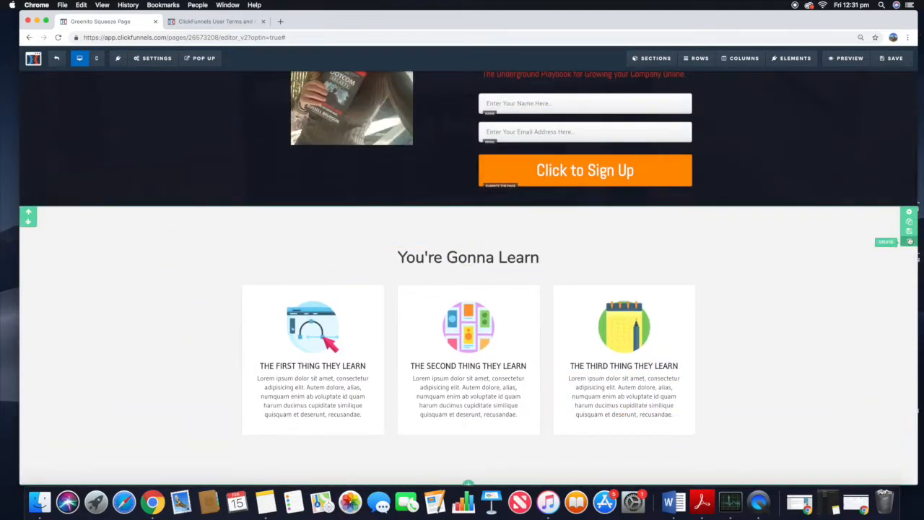
left_click(909, 242)
left_click(546, 88)
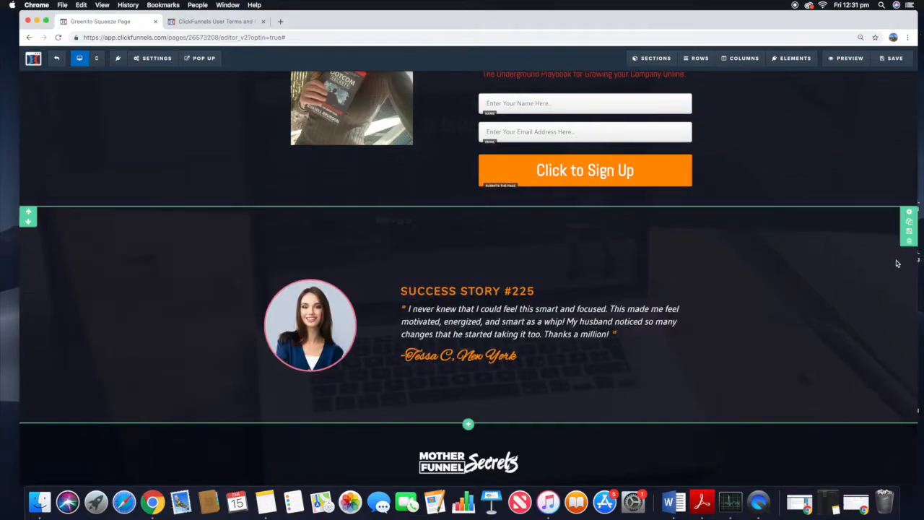
left_click(909, 244)
left_click(546, 88)
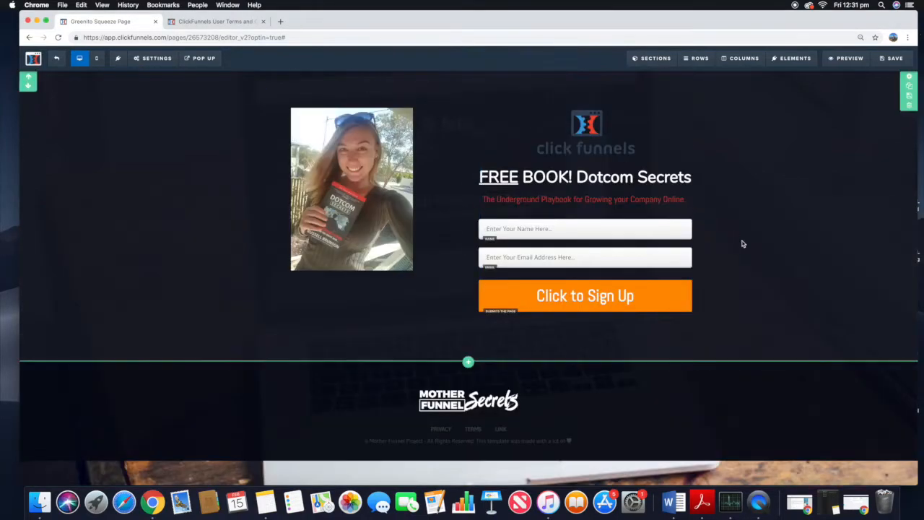
left_click(909, 395)
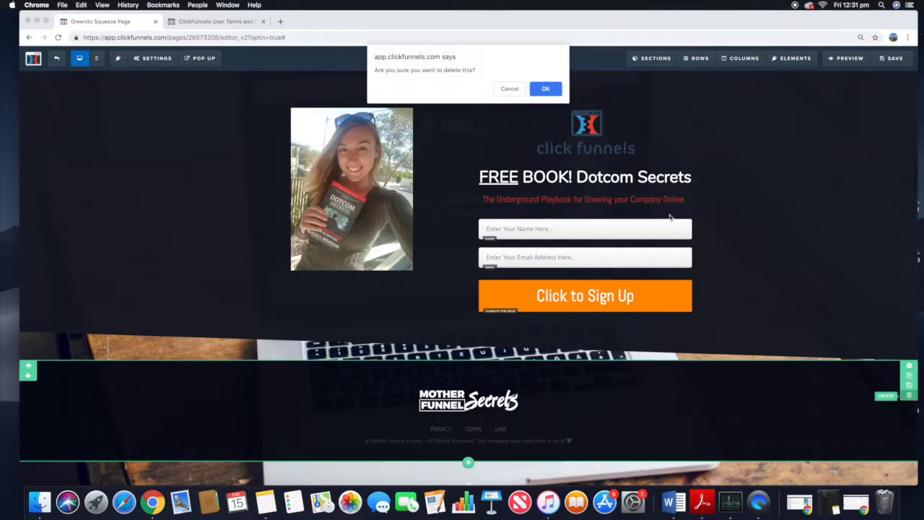
left_click(546, 88)
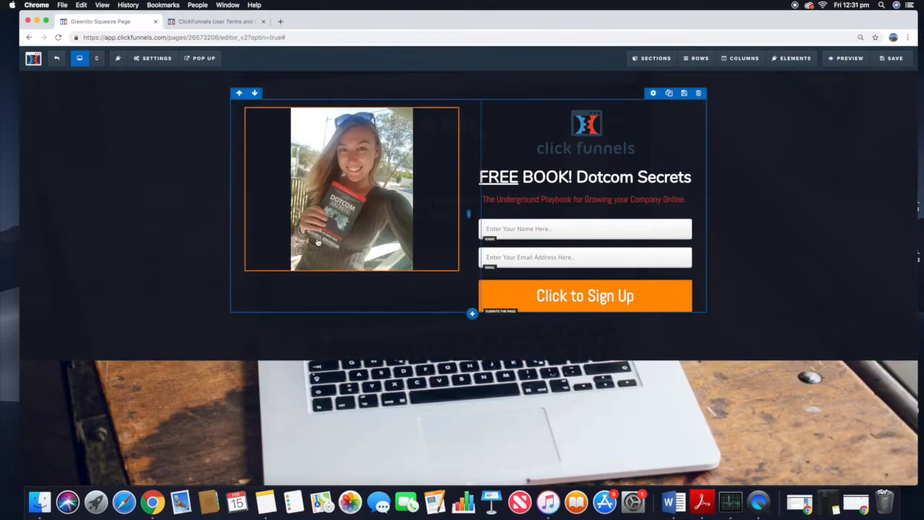
Step: Remove the page's background image in the page background settings
left_click(148, 59)
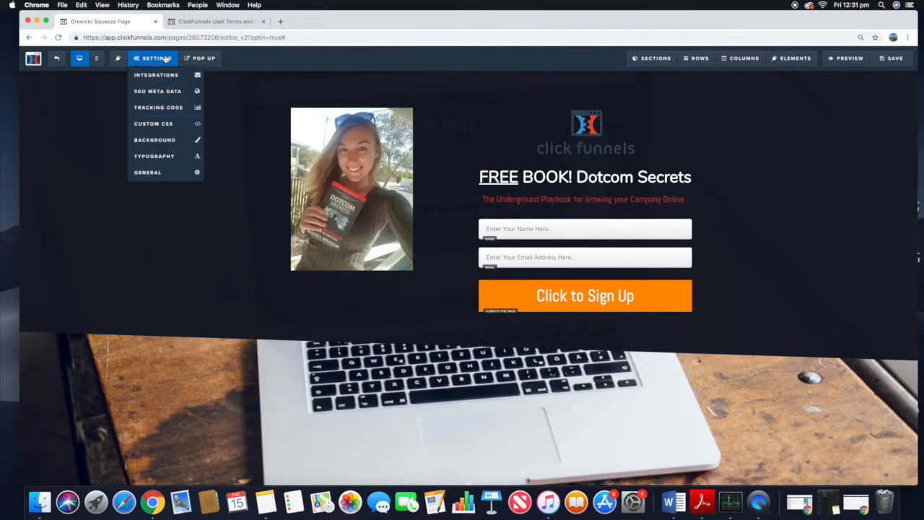
left_click(154, 139)
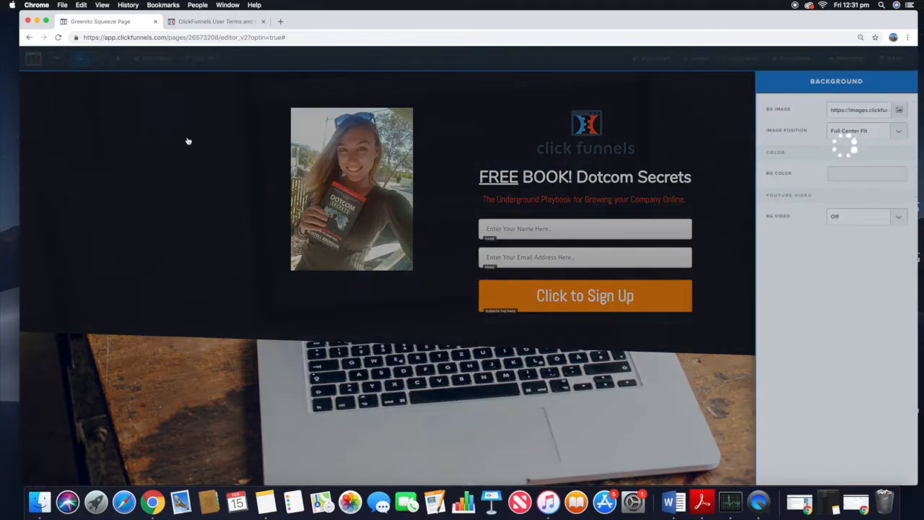
left_click(900, 109)
left_click(798, 82)
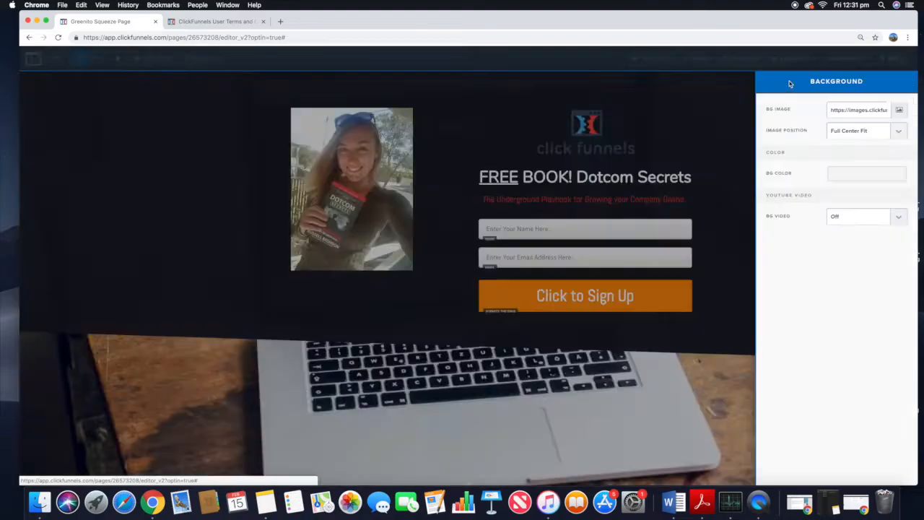
triple_click(841, 112)
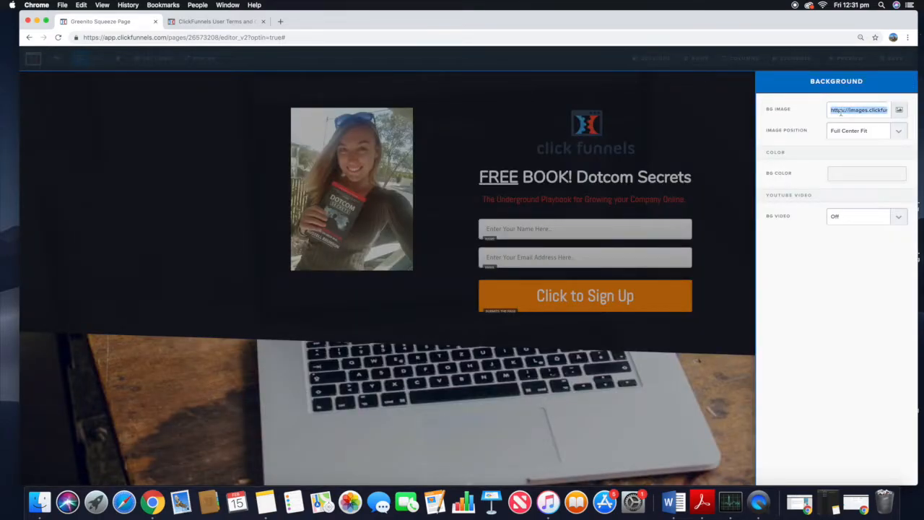
key("BackSpace")
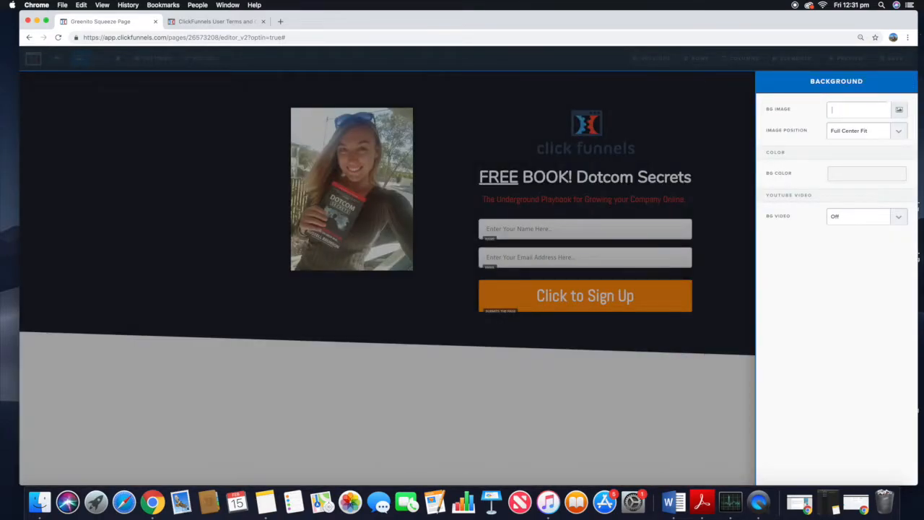
Step: Set the page background color to dark grey #2d2d2d
left_click(866, 180)
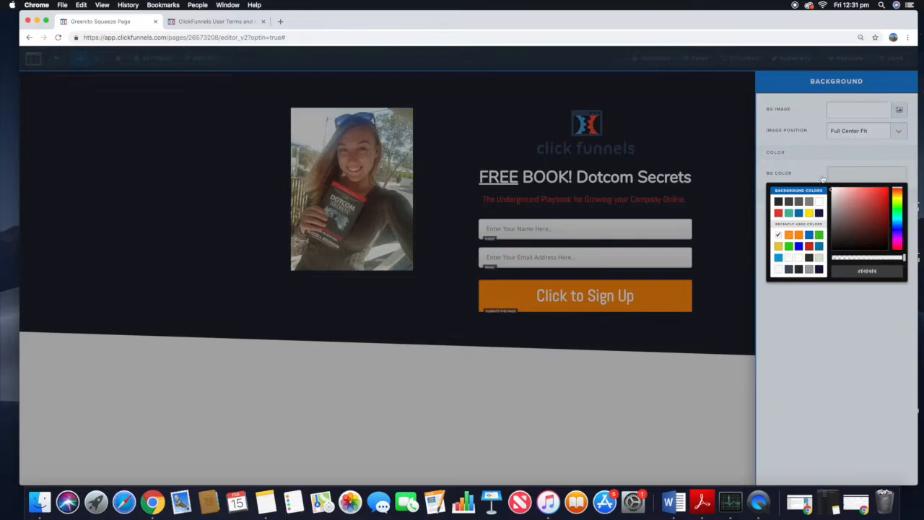
left_click(778, 201)
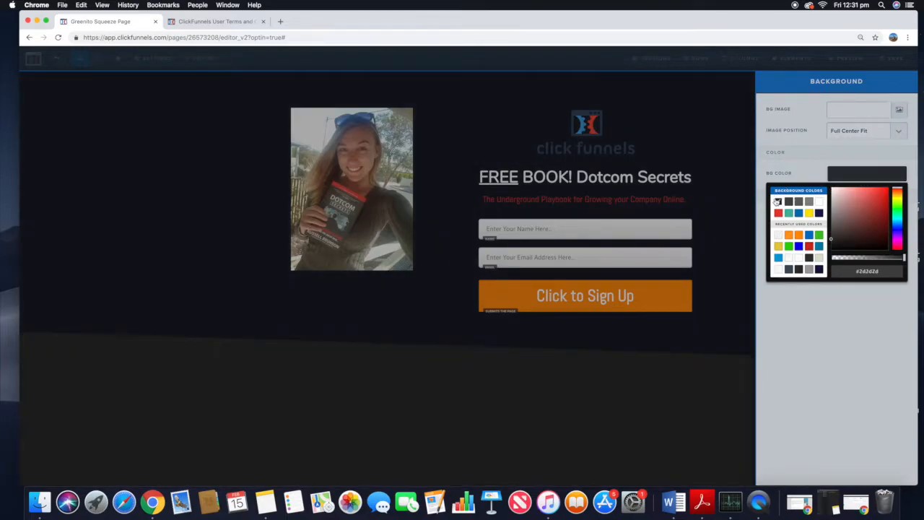
left_click(740, 201)
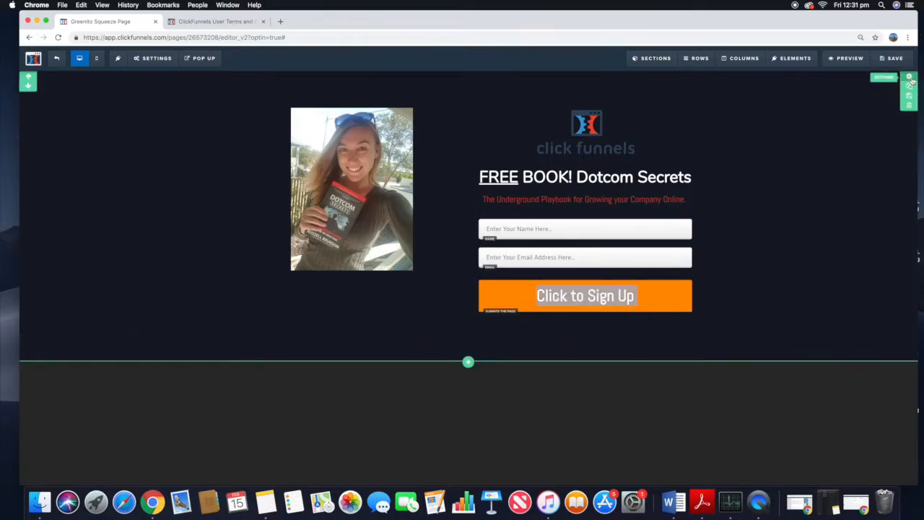
Step: Set the page background color to the optin section's dark navy color from the recently used colors
left_click(910, 78)
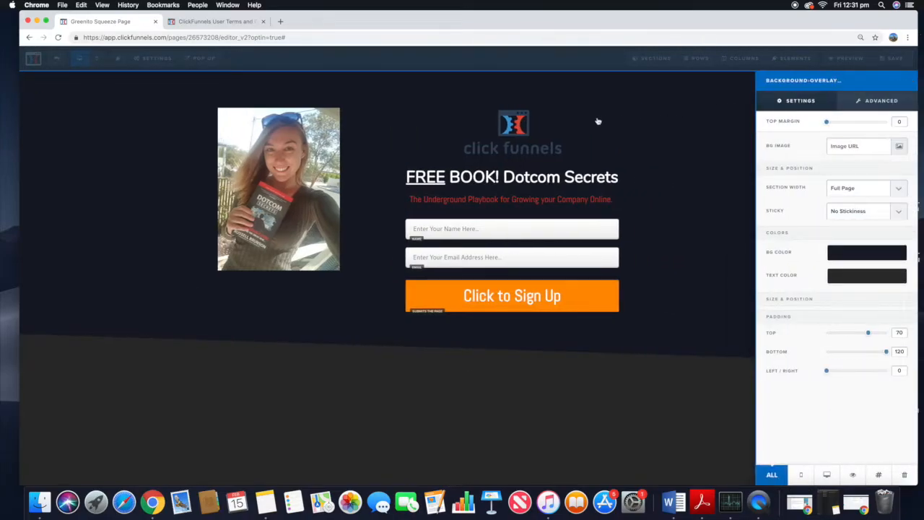
left_click(710, 226)
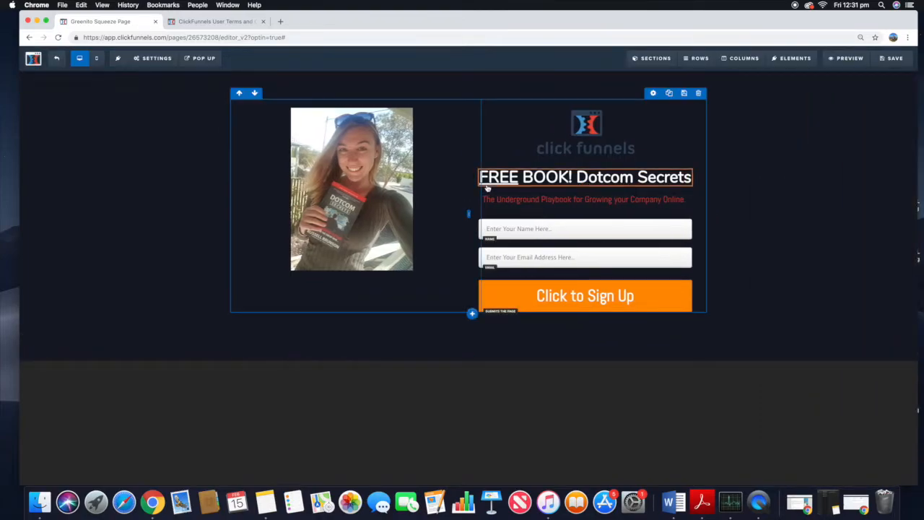
mouse_move(173, 59)
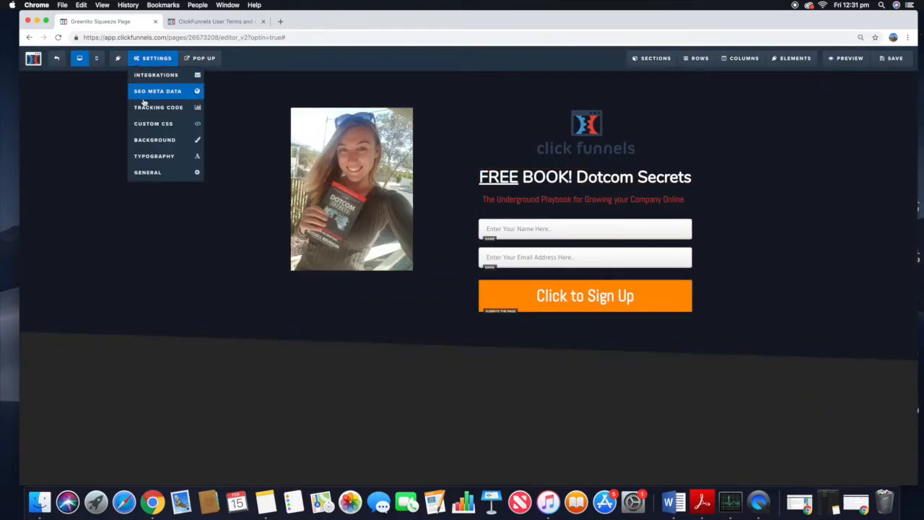
left_click(165, 140)
left_click(862, 172)
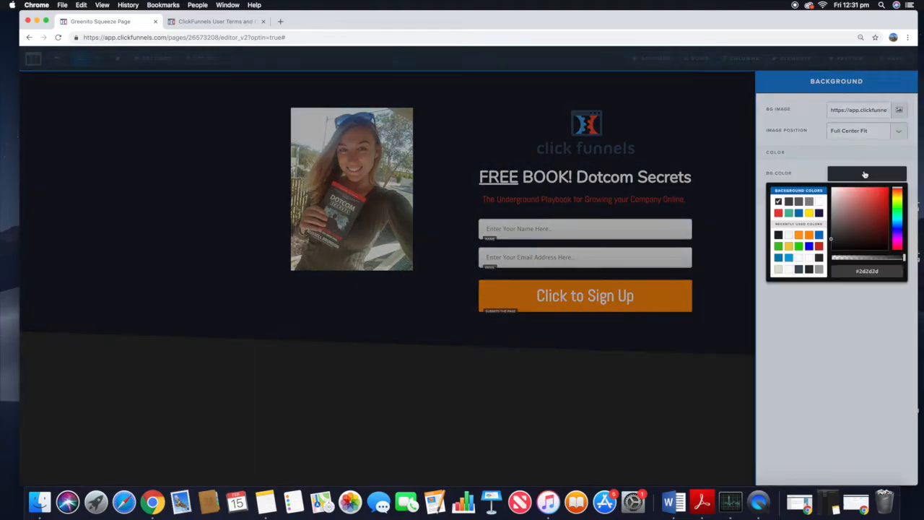
left_click(778, 237)
left_click(749, 237)
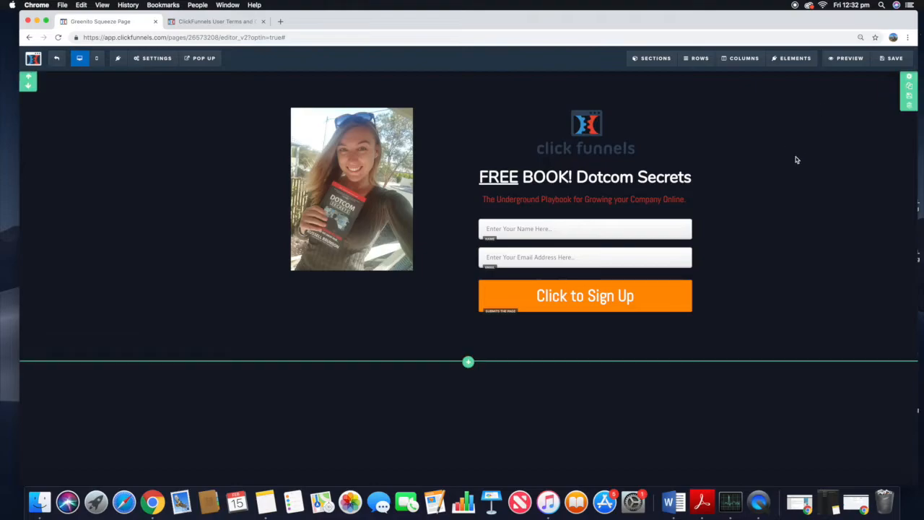
Step: Set the photo's top margin to 45
mouse_move(415, 104)
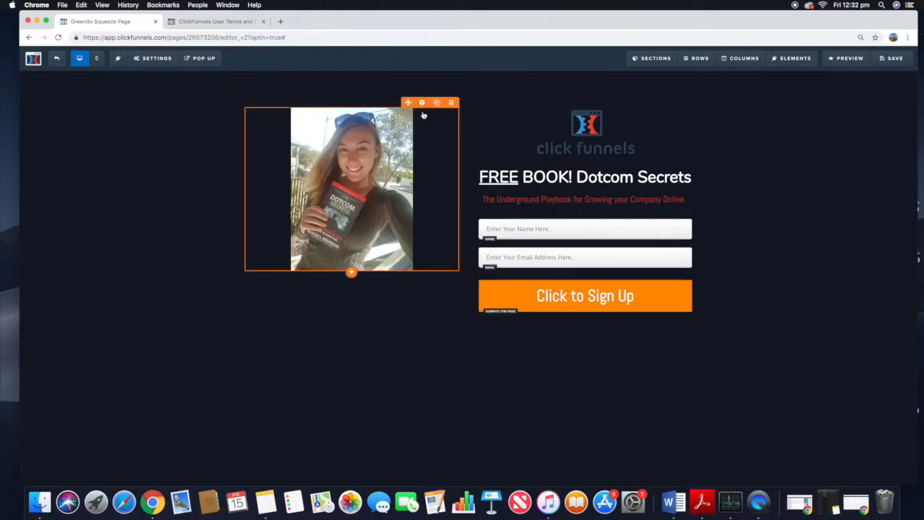
left_click(423, 103)
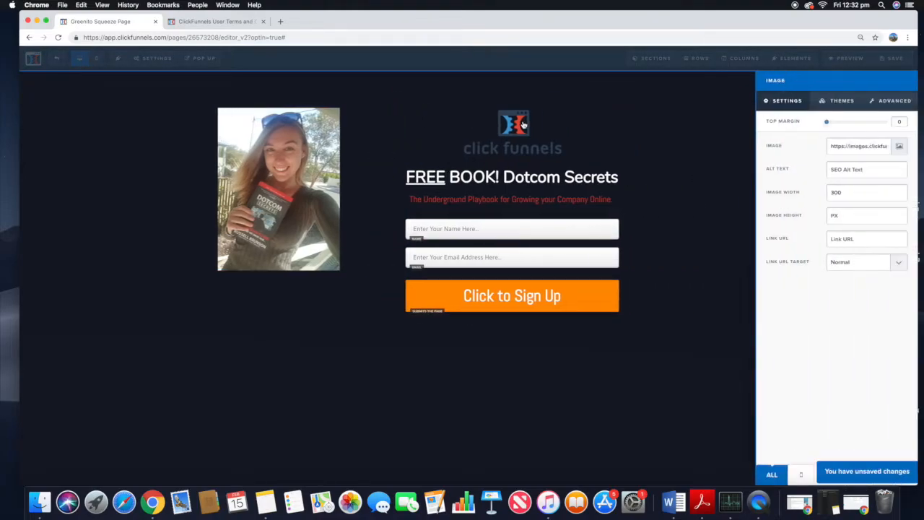
left_click(842, 101)
left_click(873, 102)
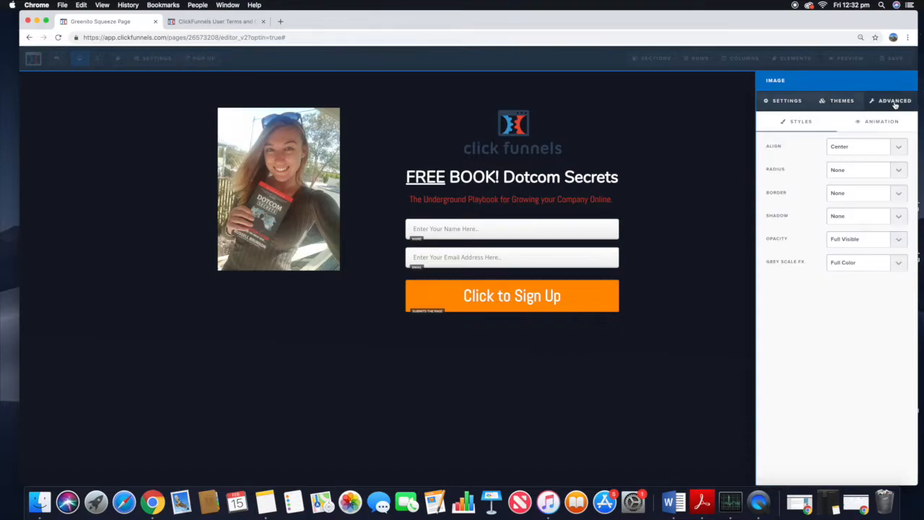
left_click(860, 148)
left_click(861, 147)
left_click(787, 102)
left_click_drag(828, 126, 854, 132)
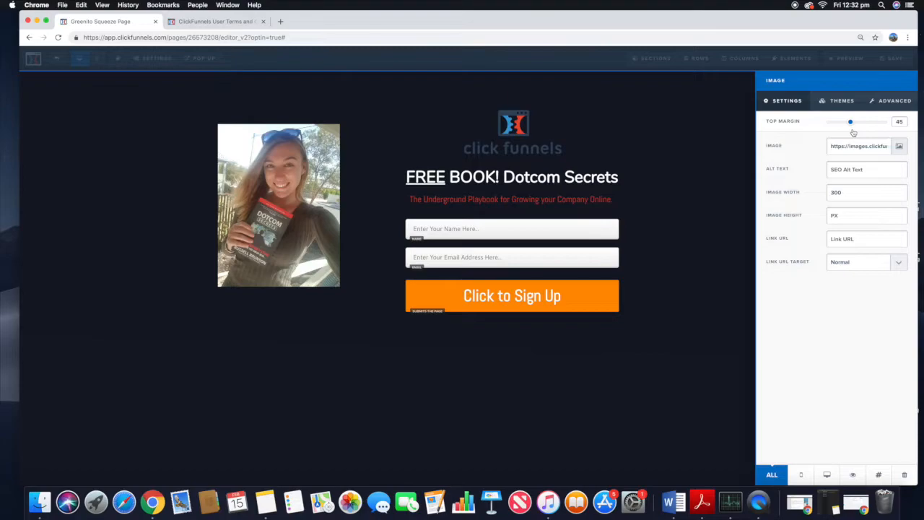
left_click(627, 137)
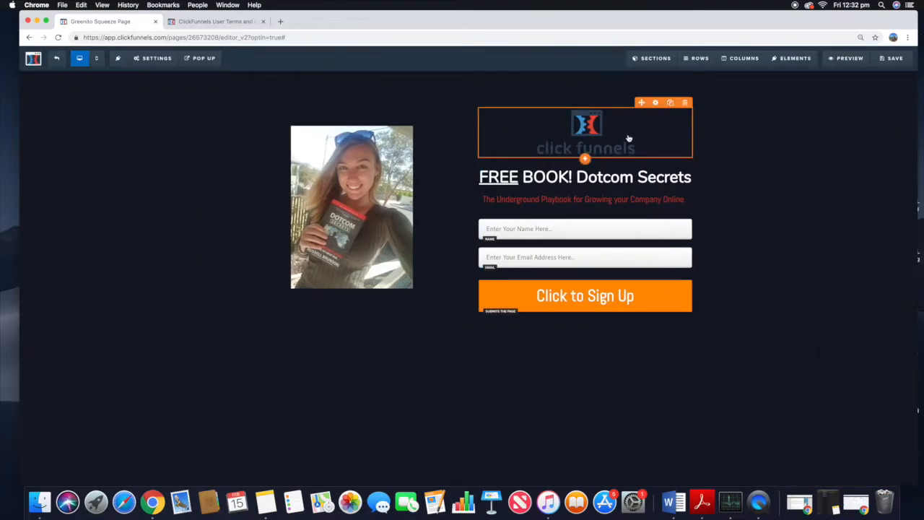
Step: Set the sign-up button's background color to red #e43b2c
left_click(659, 292)
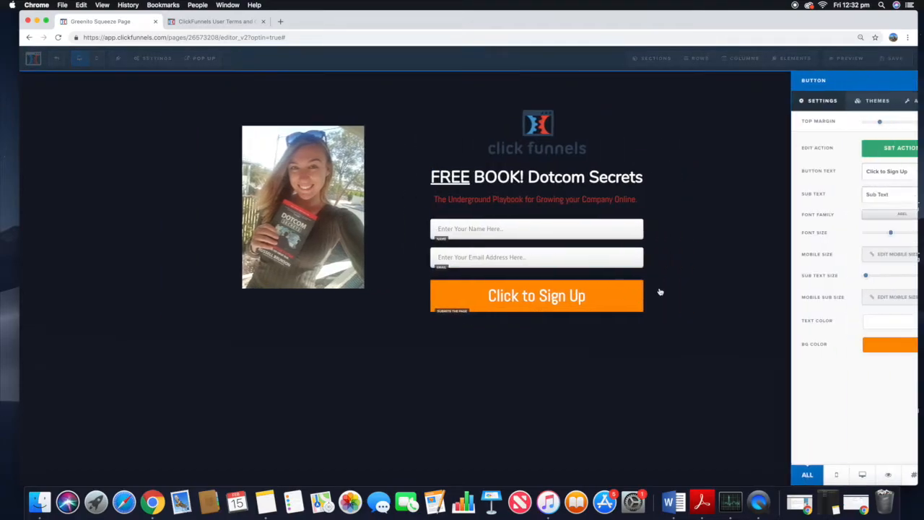
left_click(881, 349)
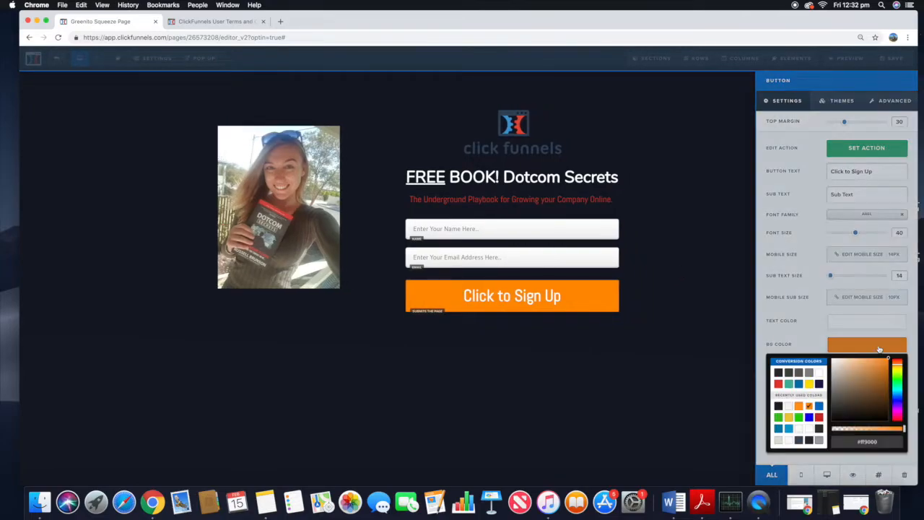
left_click(778, 384)
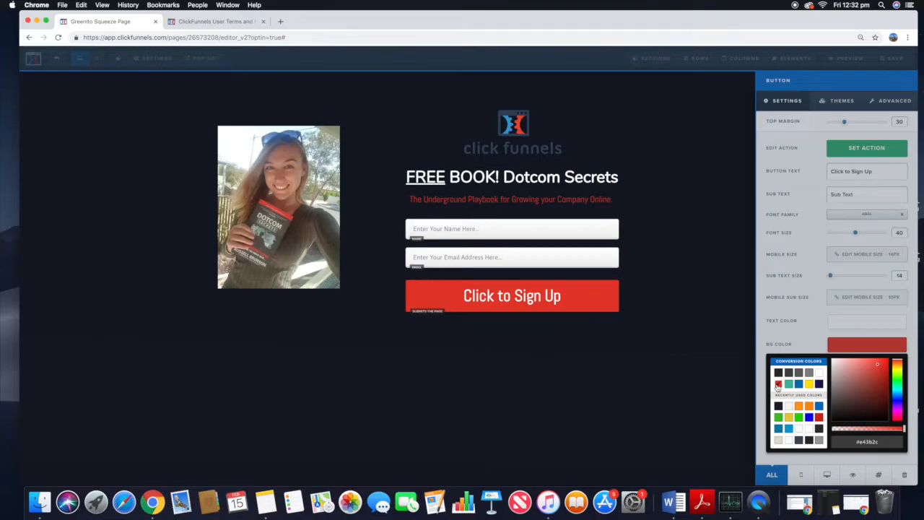
left_click(658, 358)
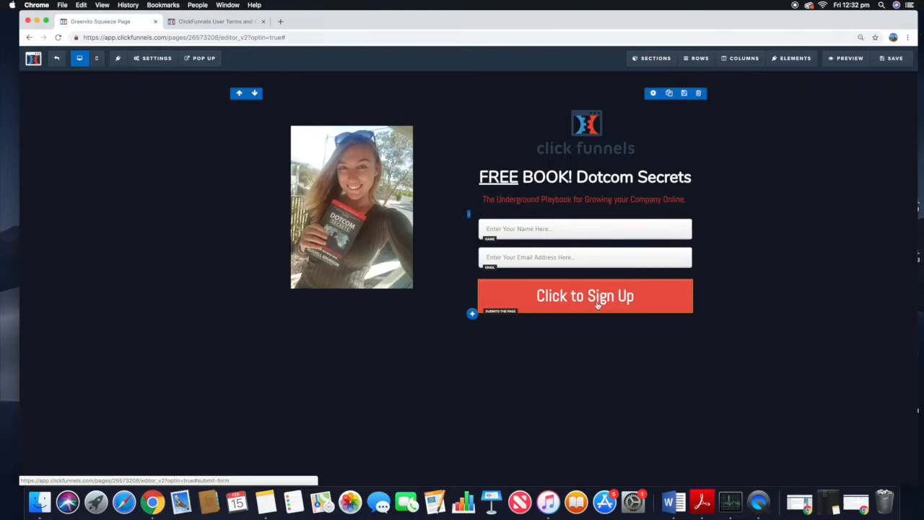
Step: Change the button text to "Click Here for Access!" and reduce its font size to 28
left_click(600, 305)
triple_click(840, 172)
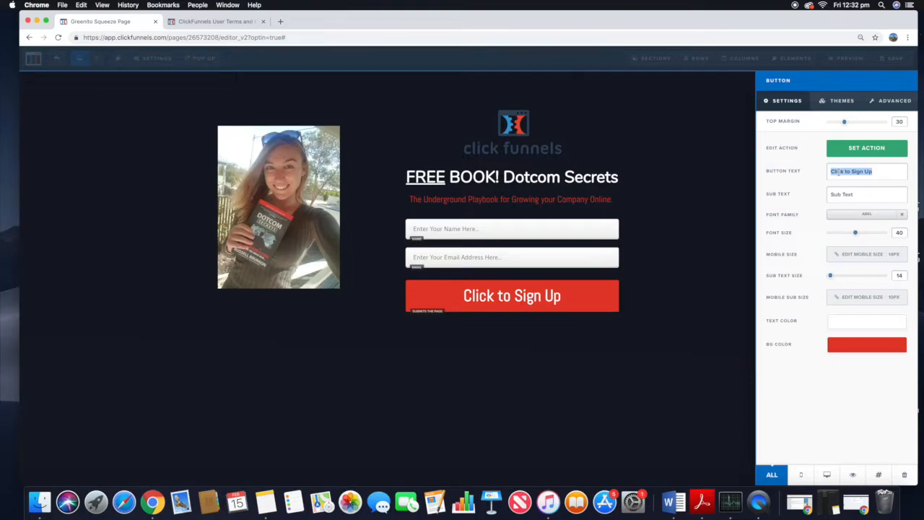
type("Click Here f")
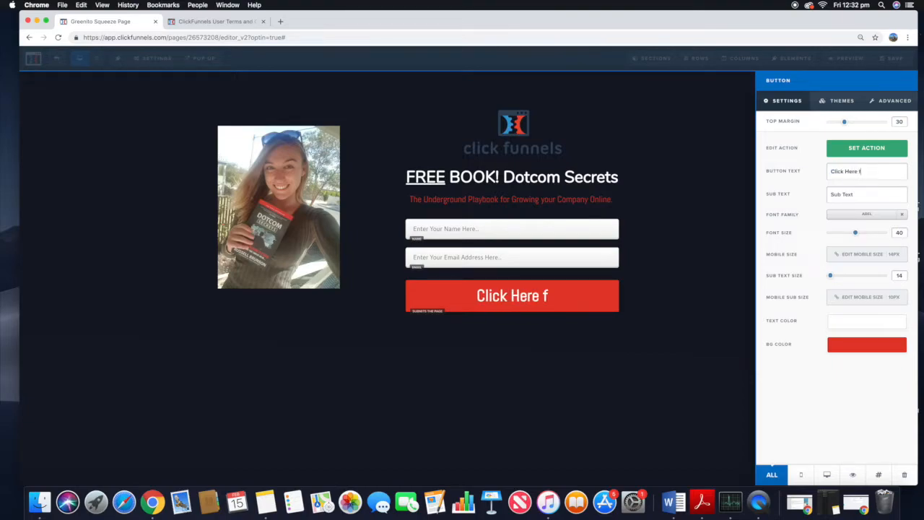
type("or Access~")
key("BackSpace")
type("~")
key("XF86AudioRaiseVolume")
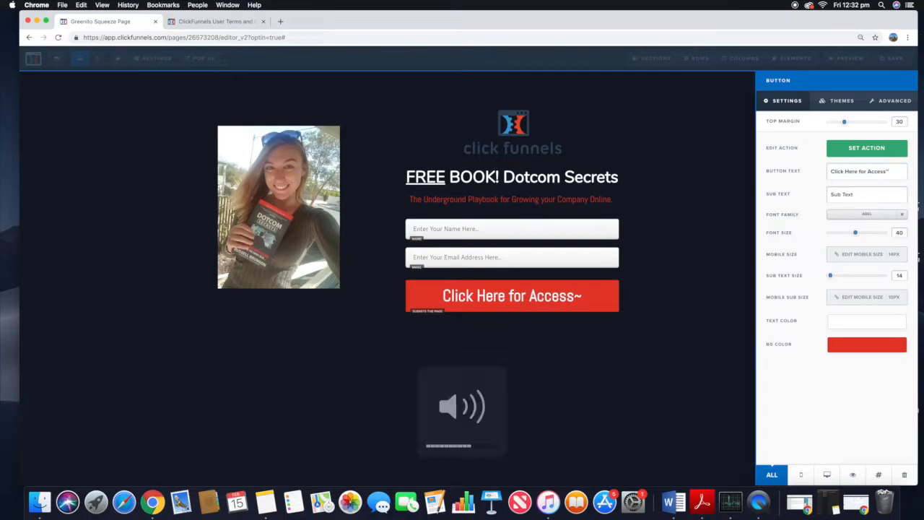
key("BackSpace")
type("!")
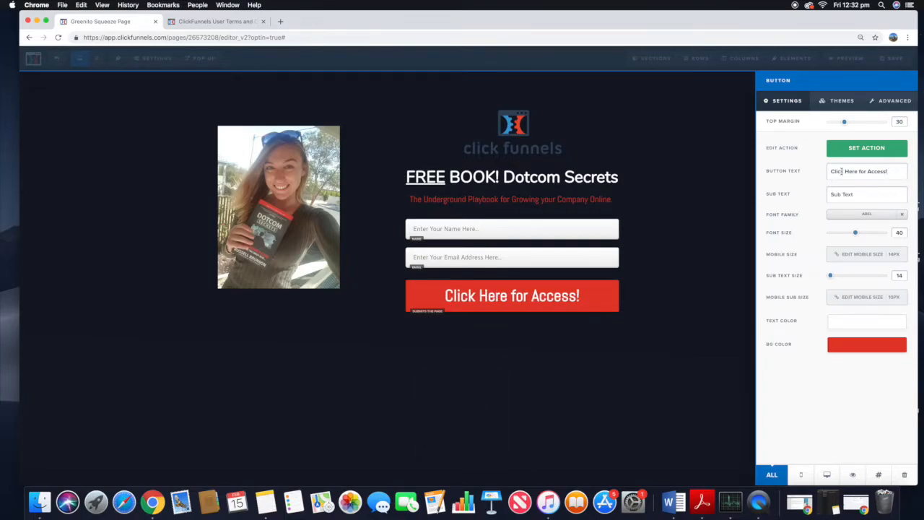
left_click_drag(859, 237, 844, 237)
Step: Apply the Light Red Button theme to the sign-up button
left_click(838, 101)
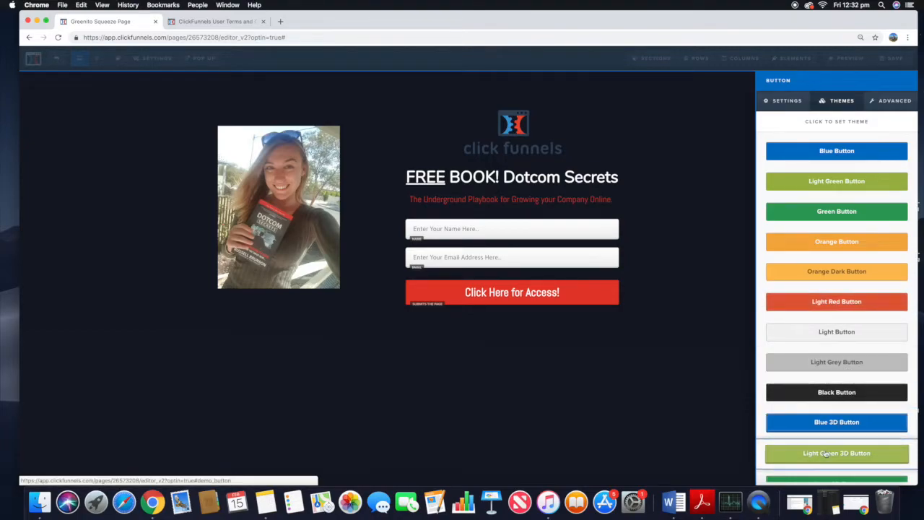
left_click(821, 333)
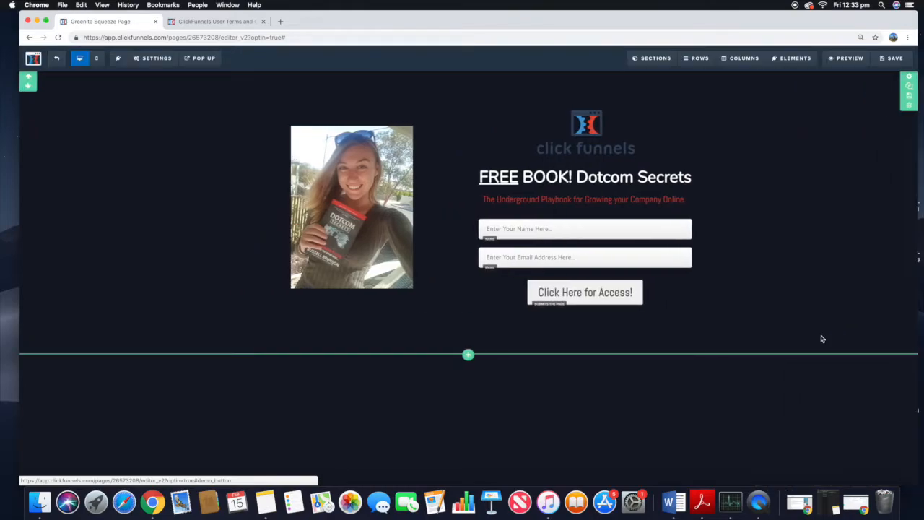
left_click(623, 299)
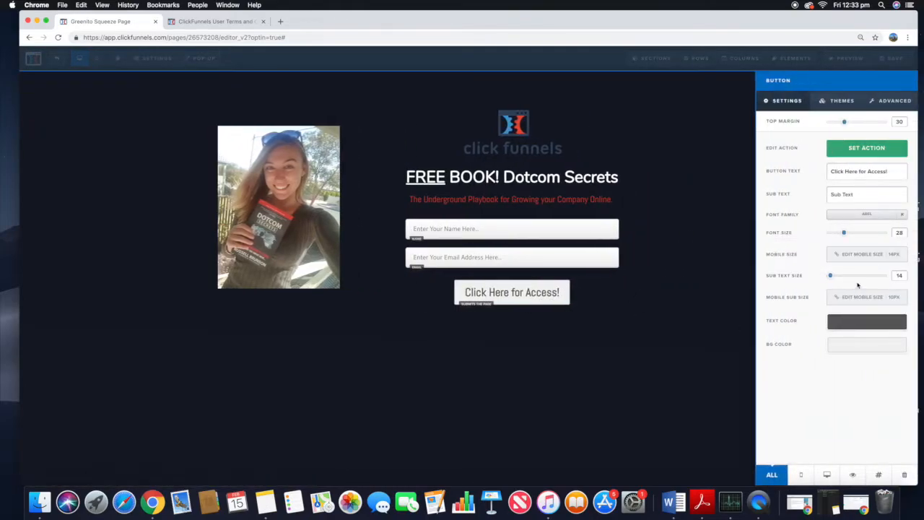
left_click(839, 100)
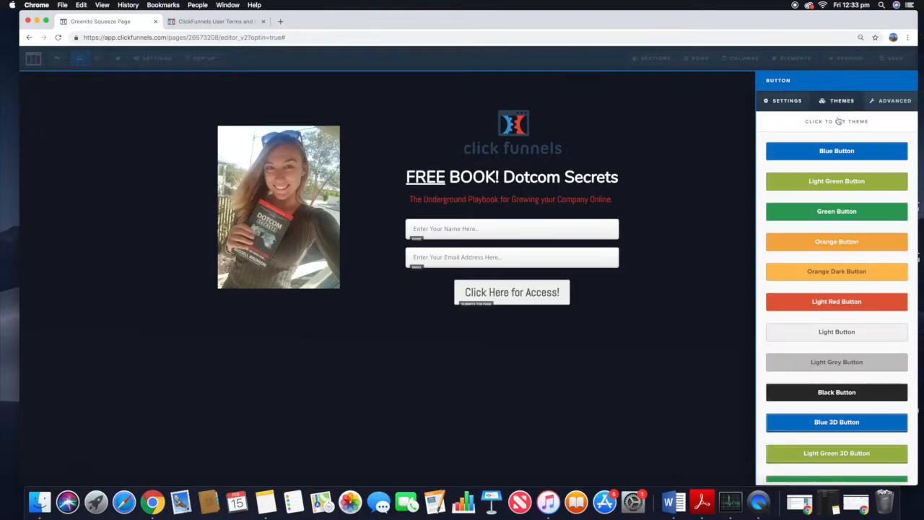
left_click(836, 302)
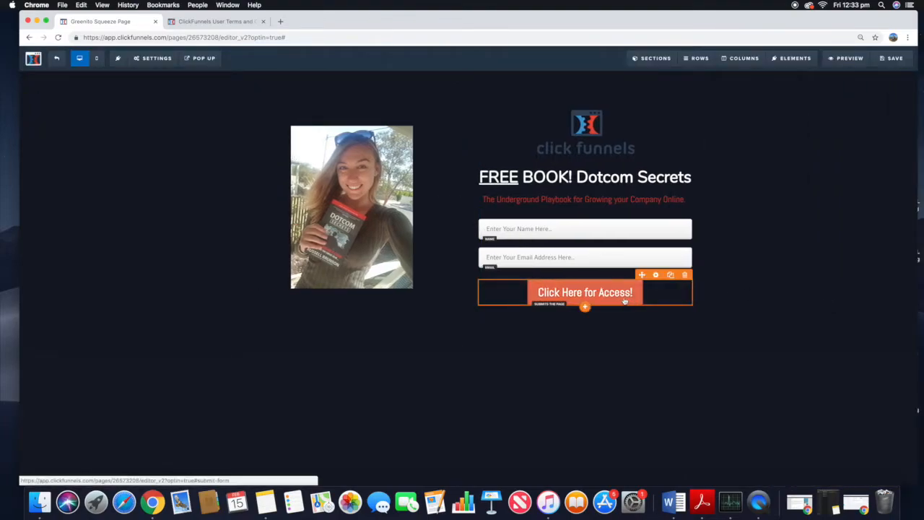
Step: Set the button width to Fill Width
left_click(716, 232)
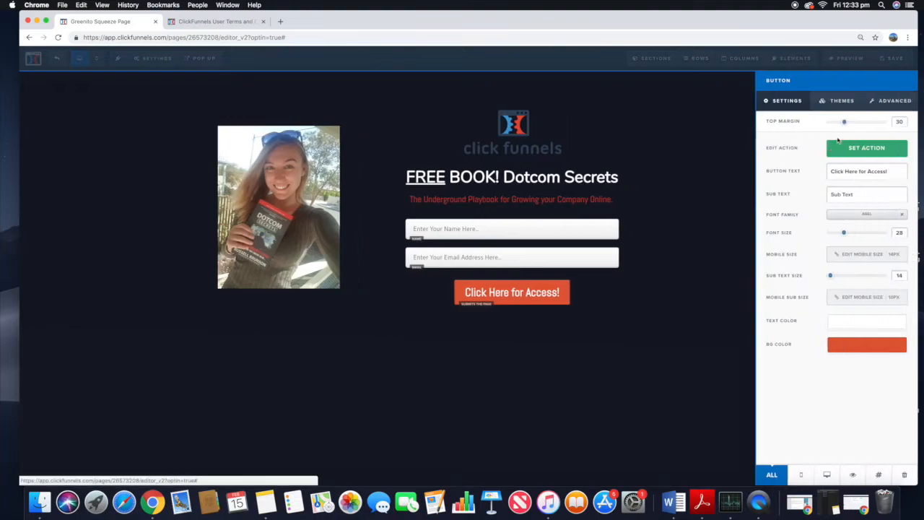
left_click(839, 101)
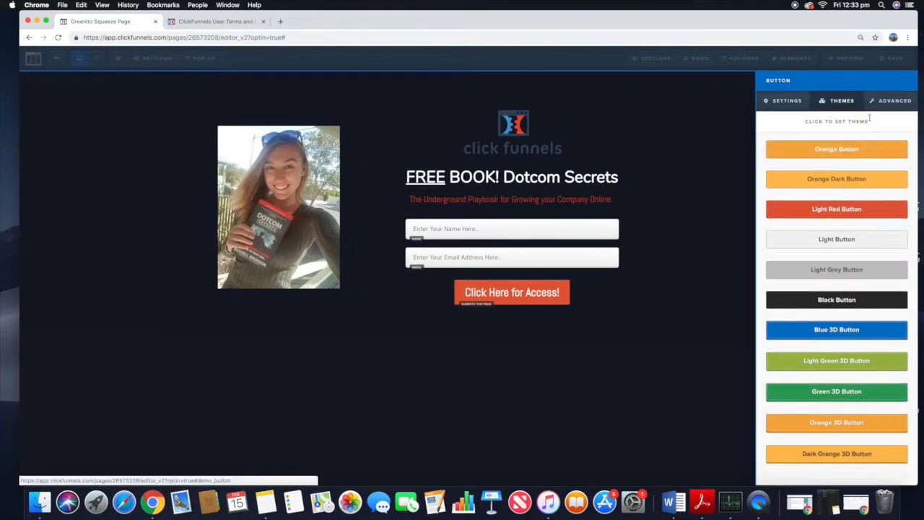
left_click(887, 101)
left_click(884, 153)
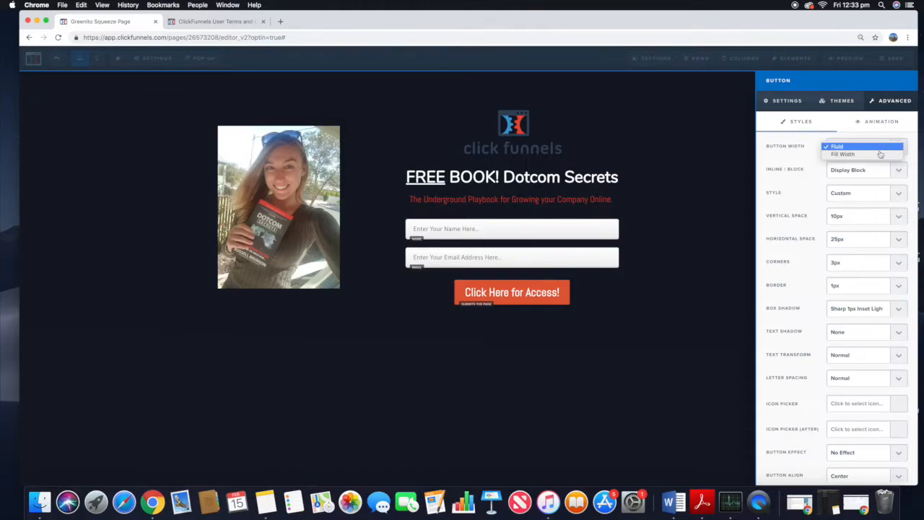
left_click(879, 154)
left_click(879, 154)
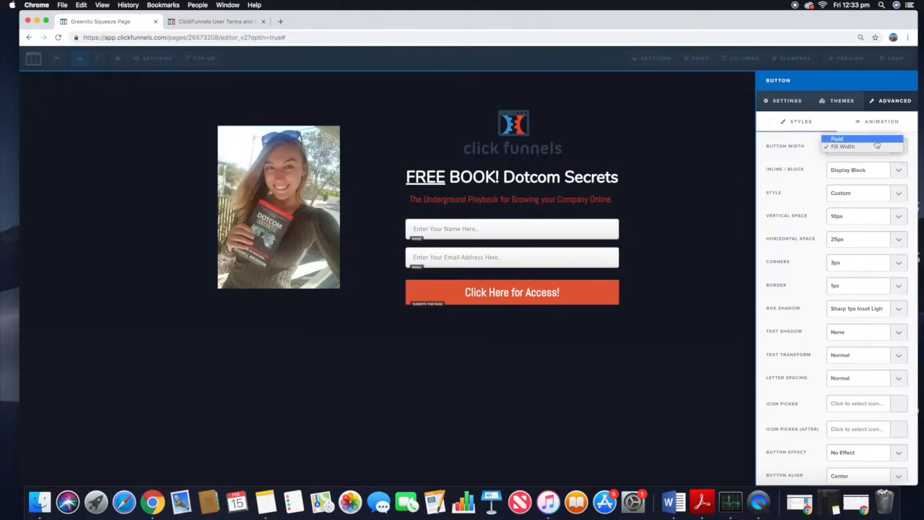
left_click(877, 139)
left_click(877, 146)
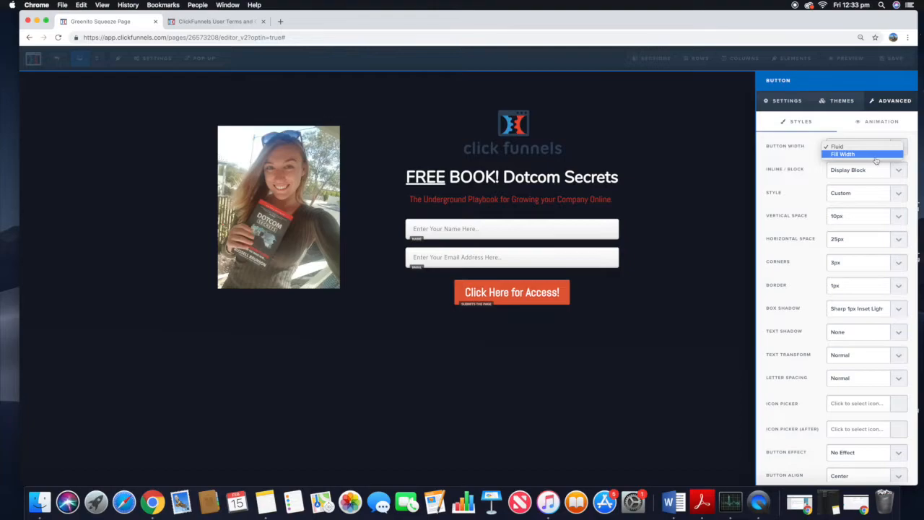
left_click(879, 156)
Step: Change the sign-up button's corner rounding setting
scroll(878, 216, "down", 1)
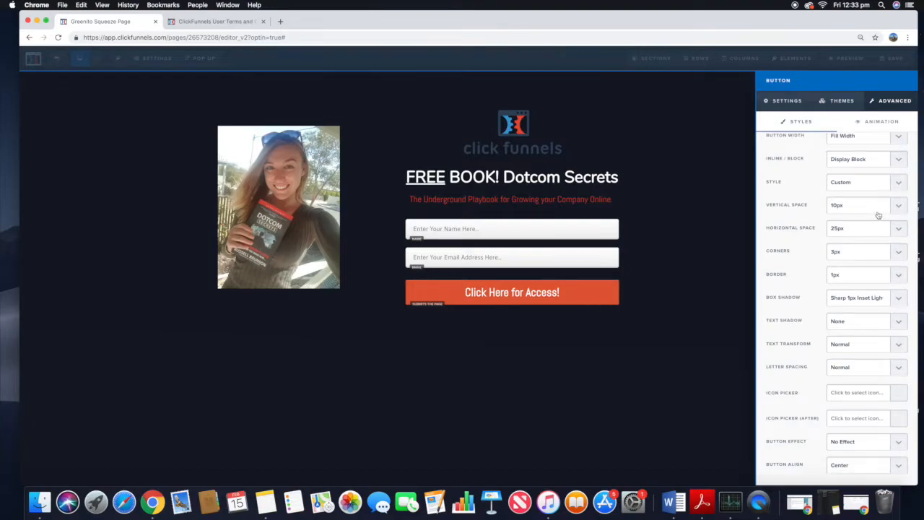
left_click(868, 251)
left_click(869, 266)
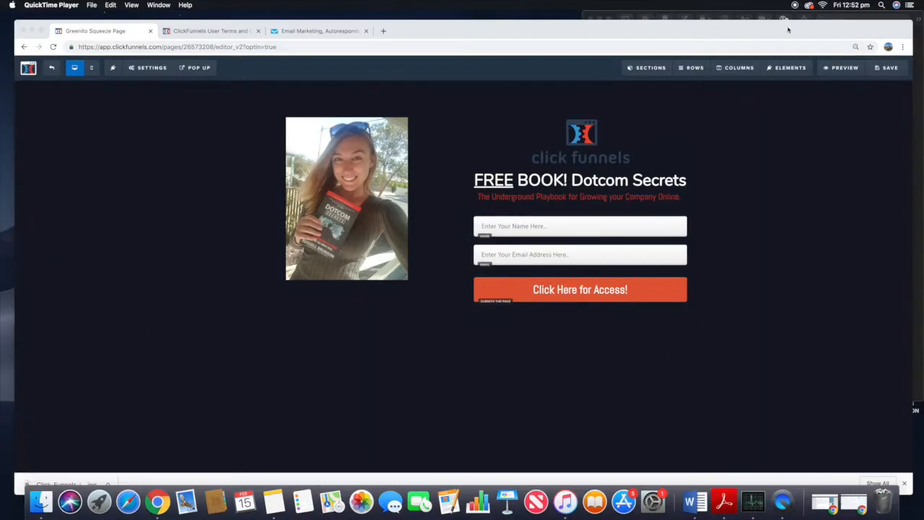
Step: Open the page's email integration settings and remove the existing autoresponder integration
left_click(726, 45)
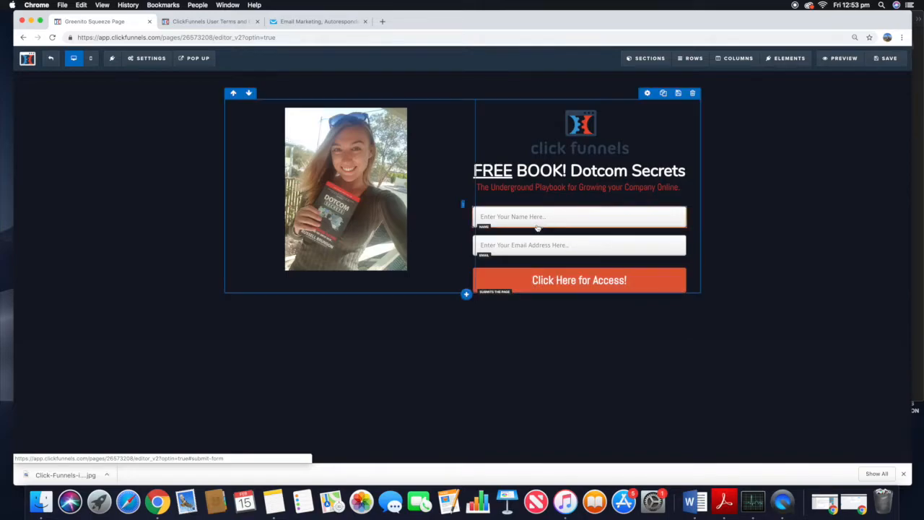
left_click(161, 59)
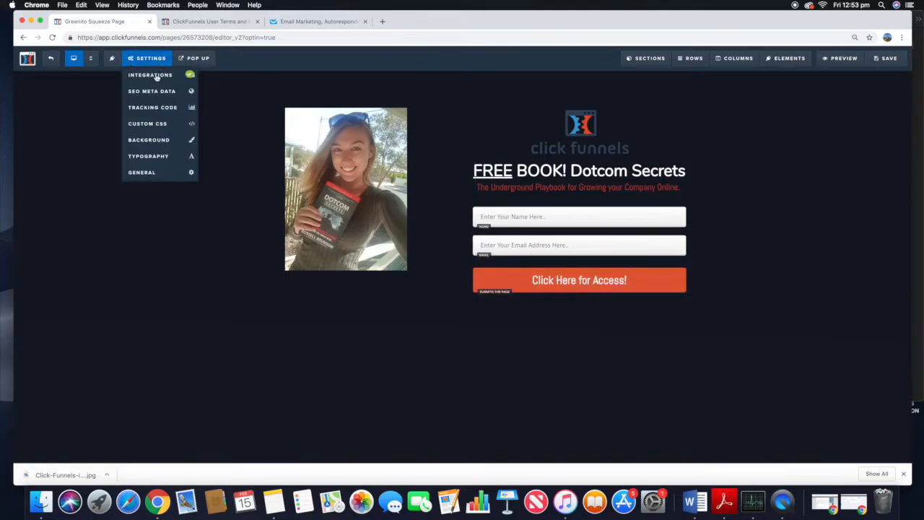
left_click(154, 75)
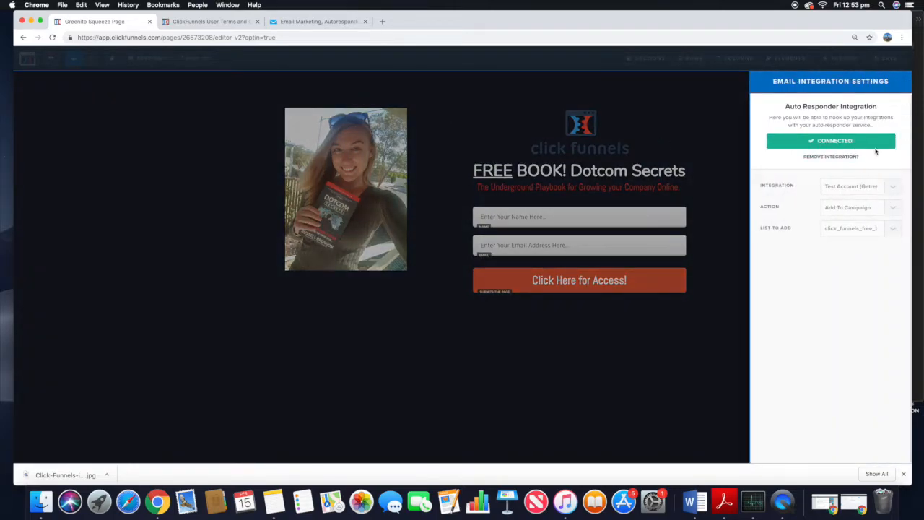
left_click(830, 156)
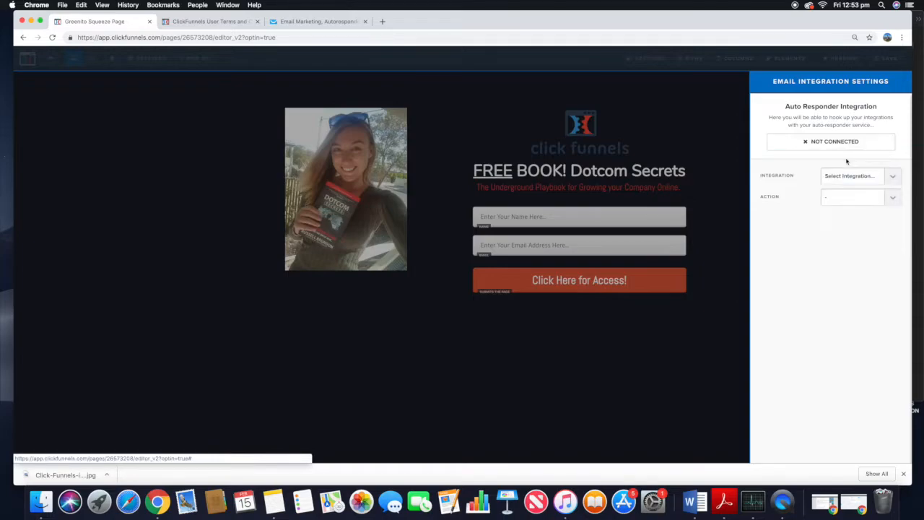
Step: Connect the Get Response integration with Add To Campaign, adding sign-ups to the click_funnels_free_book list
left_click(881, 183)
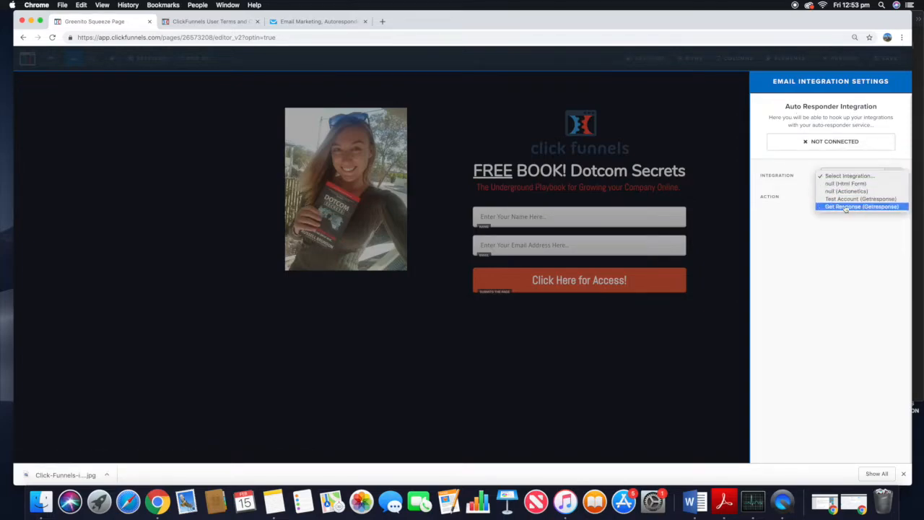
left_click(847, 207)
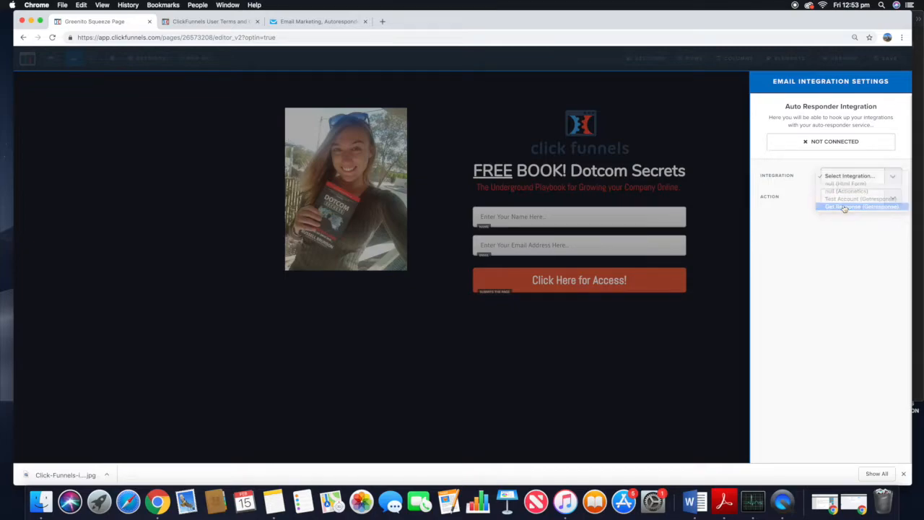
left_click(846, 197)
left_click(846, 205)
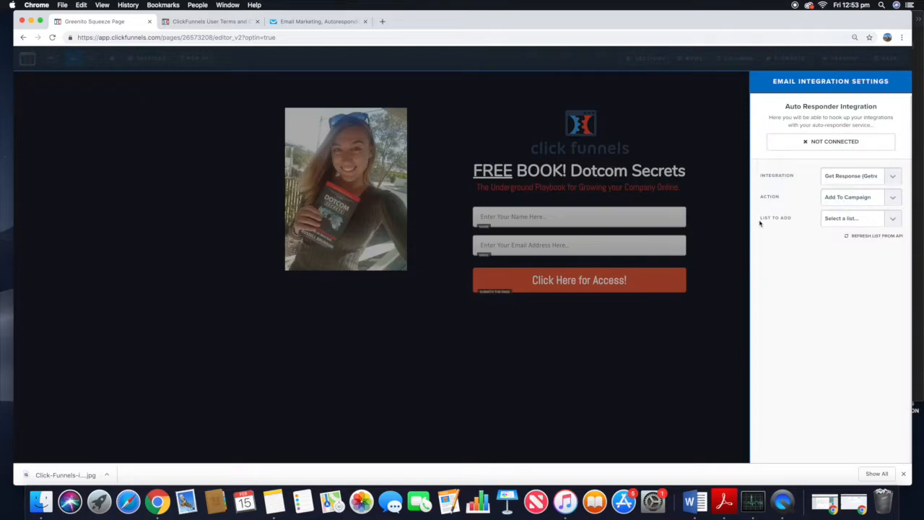
left_click(827, 221)
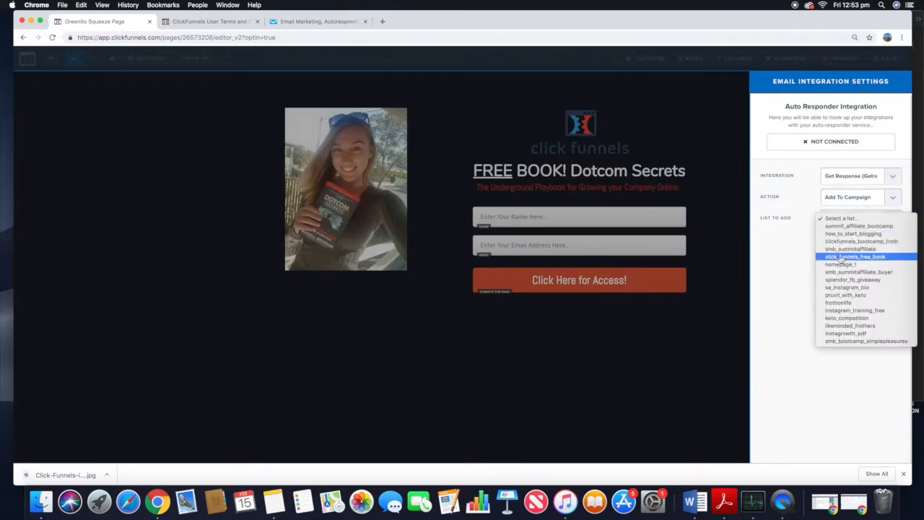
left_click(863, 257)
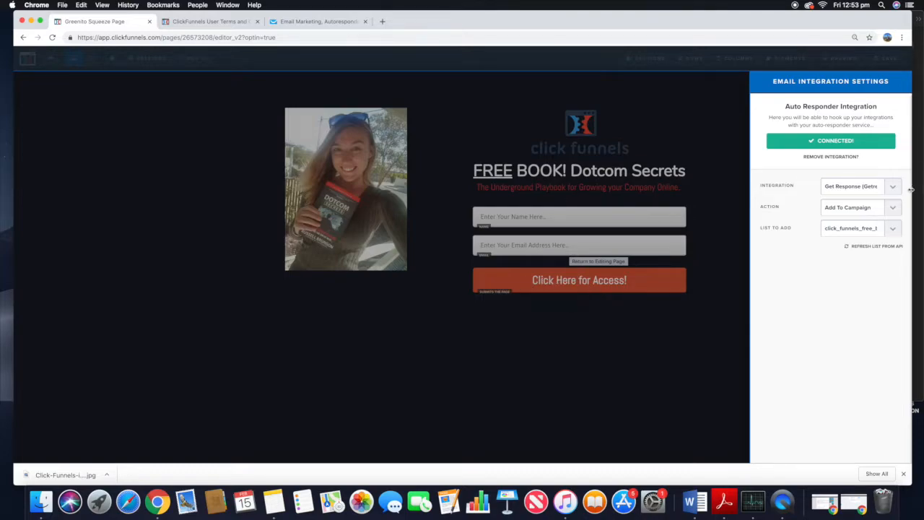
left_click(863, 228)
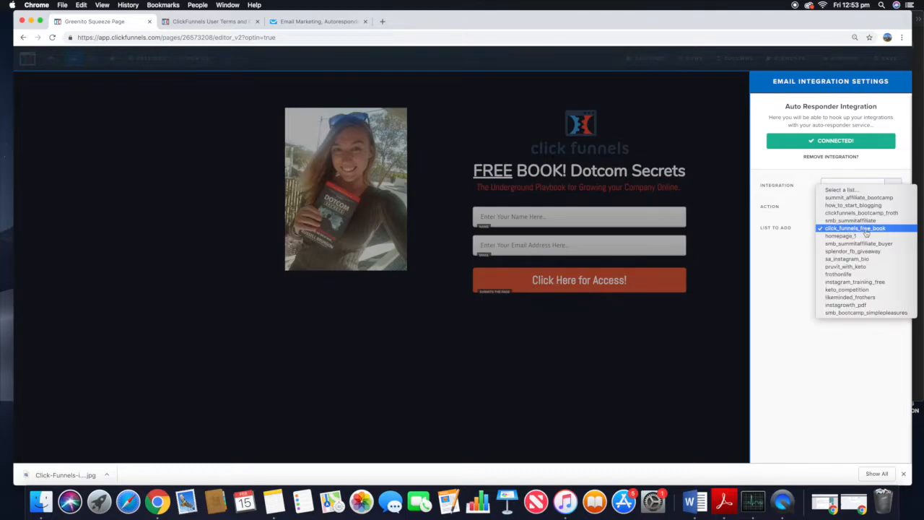
left_click(867, 230)
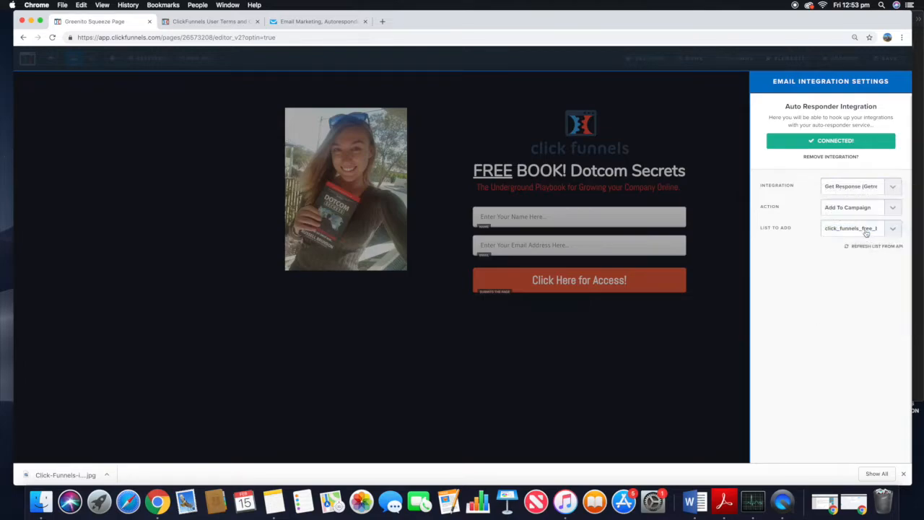
left_click(713, 176)
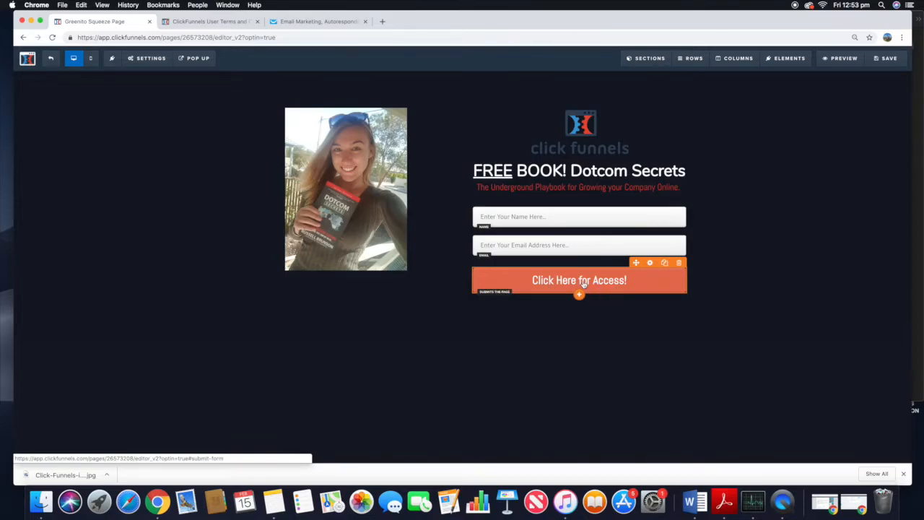
Step: Switch to Notes and copy the Dotcom Secrets affiliate link saved in a note
left_click(275, 501)
left_click(848, 67)
left_click_drag(878, 54, 753, 49)
key("super+c")
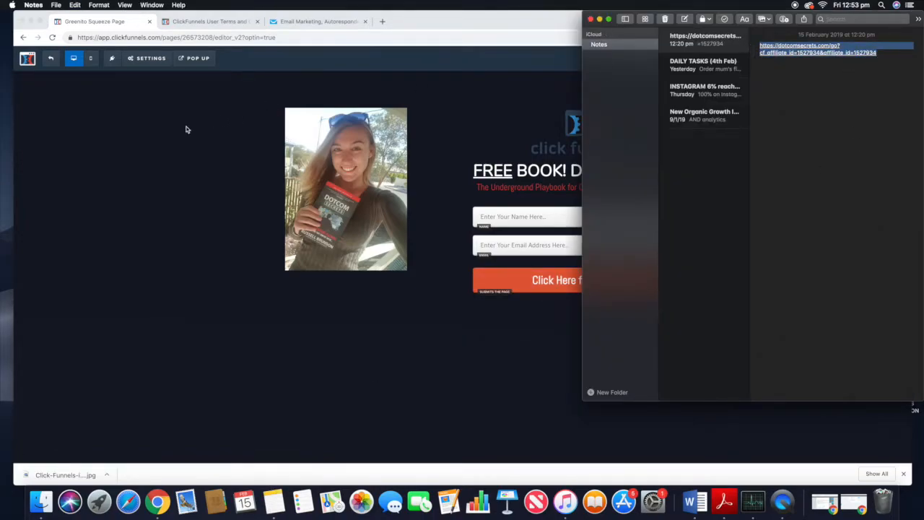
Step: Paste the affiliate link as the page's On Submit Go To URL in General Settings
left_click(174, 105)
mouse_move(155, 67)
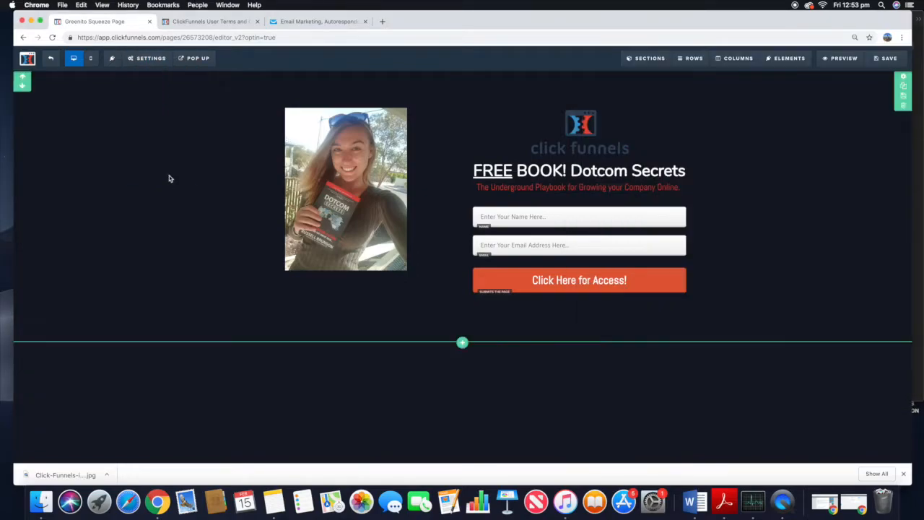
left_click(145, 172)
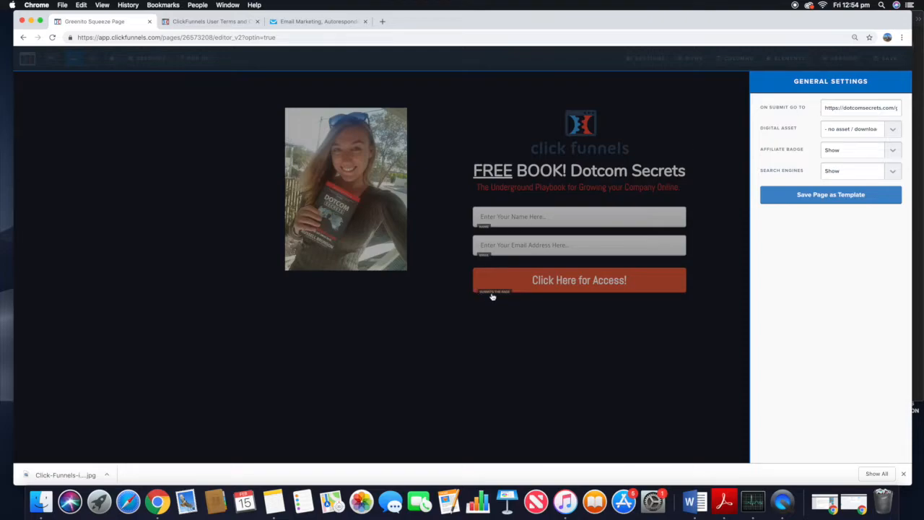
triple_click(875, 104)
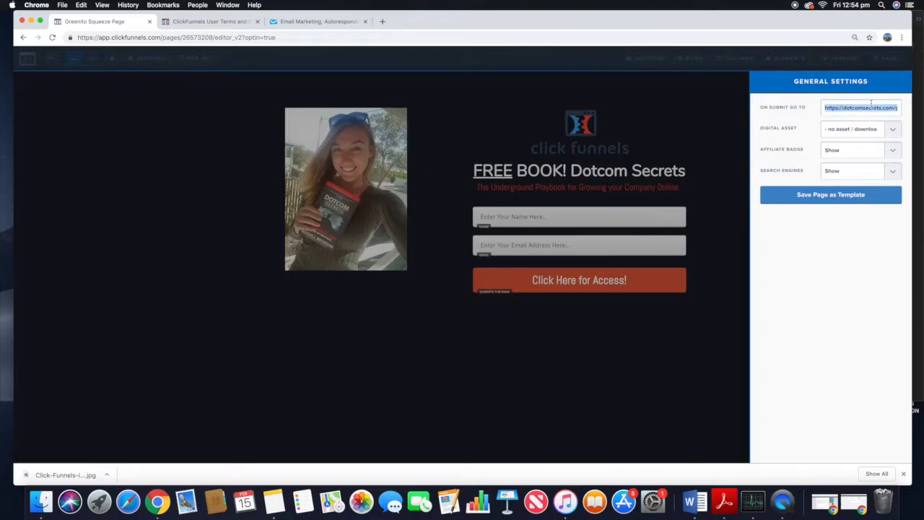
key("super+v")
left_click(730, 115)
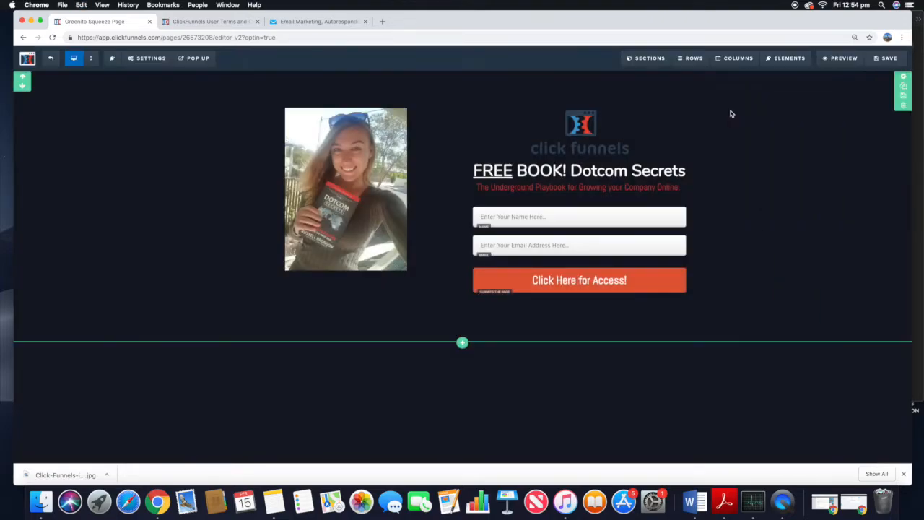
Step: Save the page, open its preview, and submit a test opt-in through the sign-up form
left_click(895, 64)
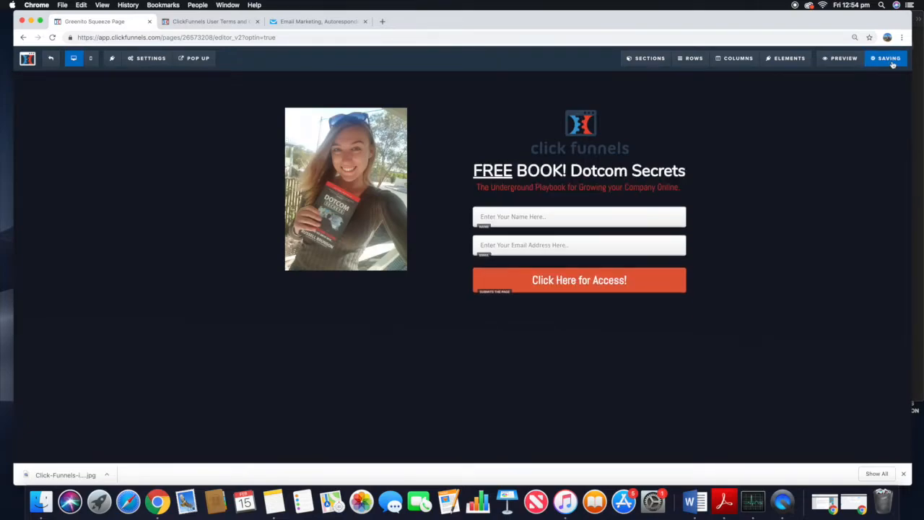
left_click(841, 57)
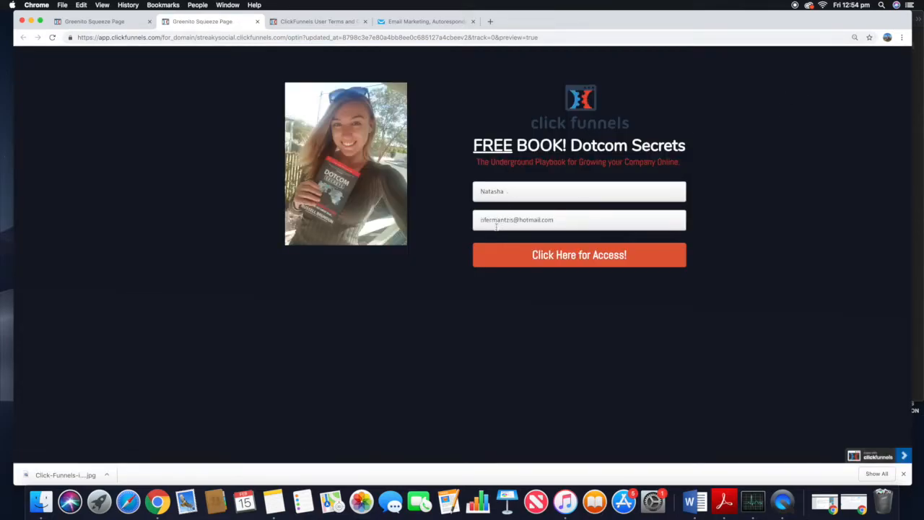
left_click(578, 260)
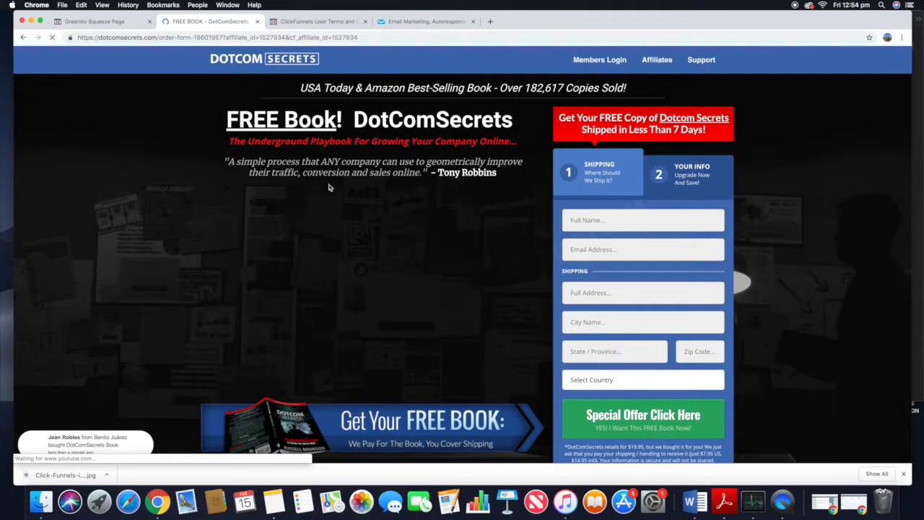
Step: Review the Dotcom Secrets order page reached after submitting, then close that tab
scroll(526, 203, "down", 20)
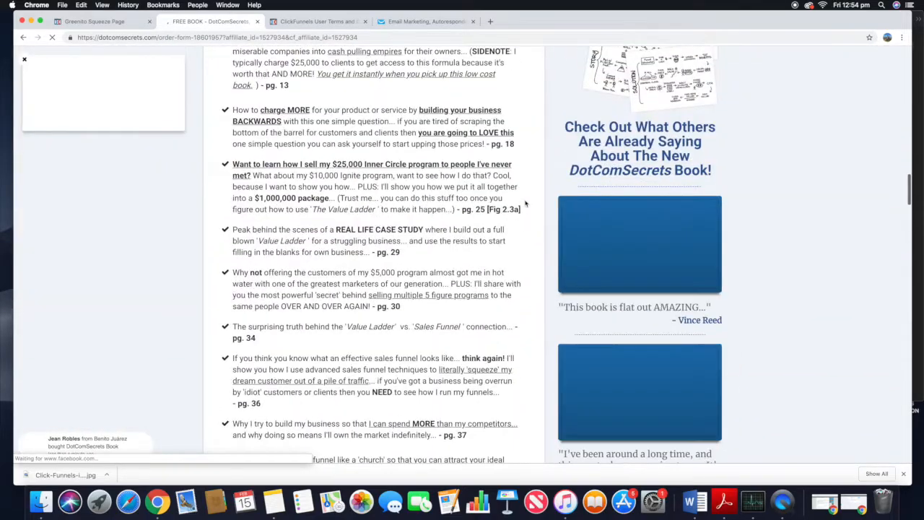
scroll(526, 204, "up", 20)
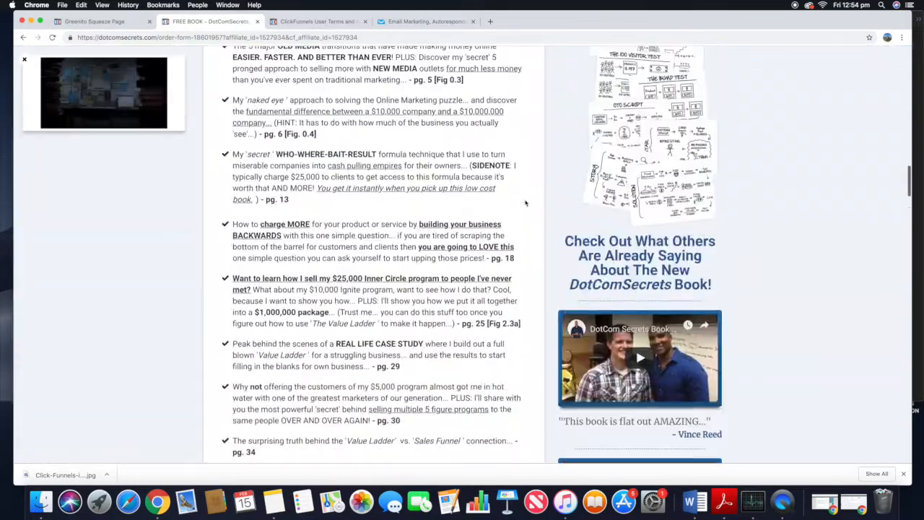
scroll(525, 204, "up", 10)
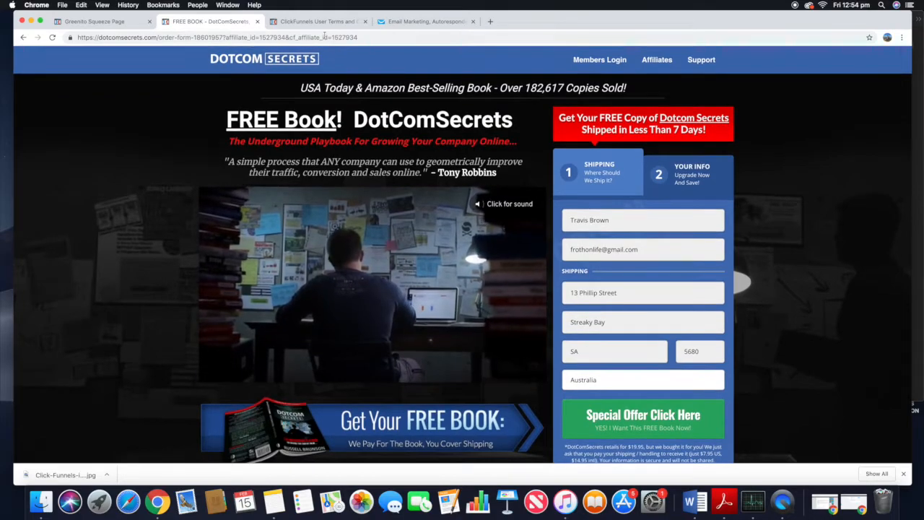
left_click(256, 21)
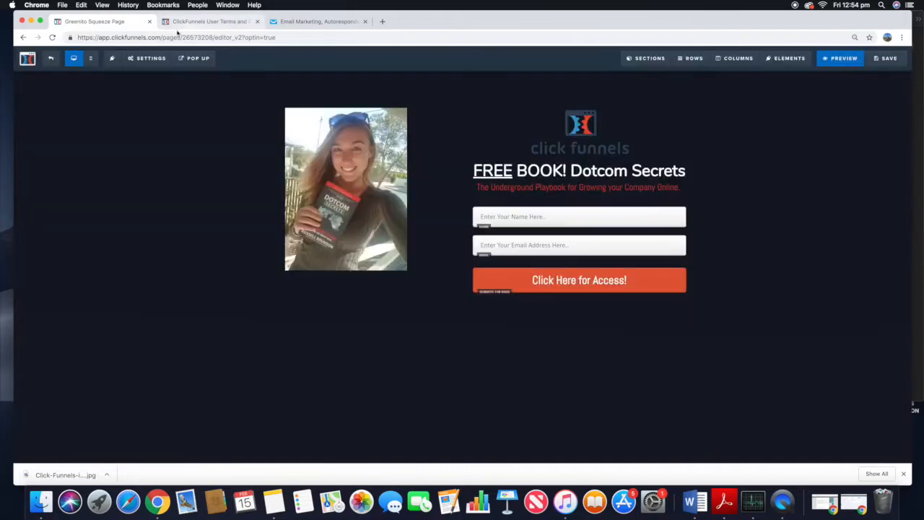
Step: Check the click_funnels_free_book list's contacts in GetResponse for the test sign-up
left_click(318, 22)
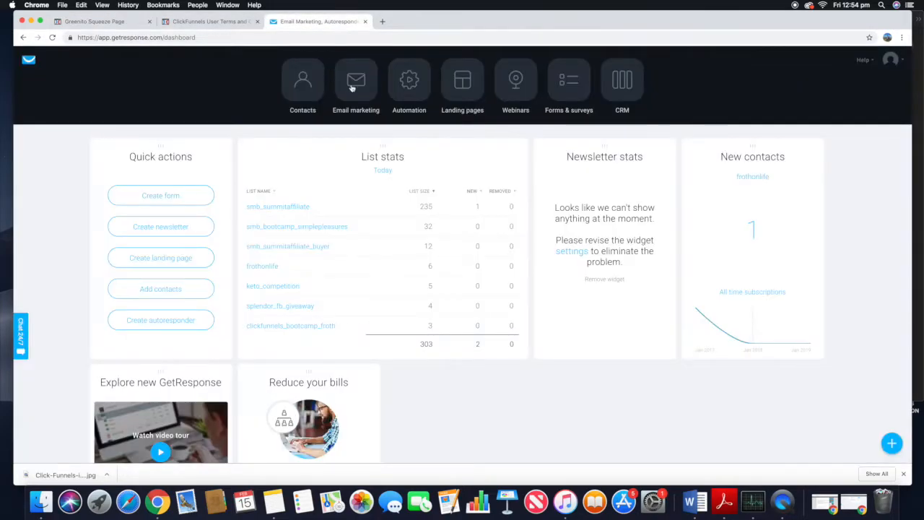
scroll(283, 273, "down", 3)
scroll(284, 272, "up", 3)
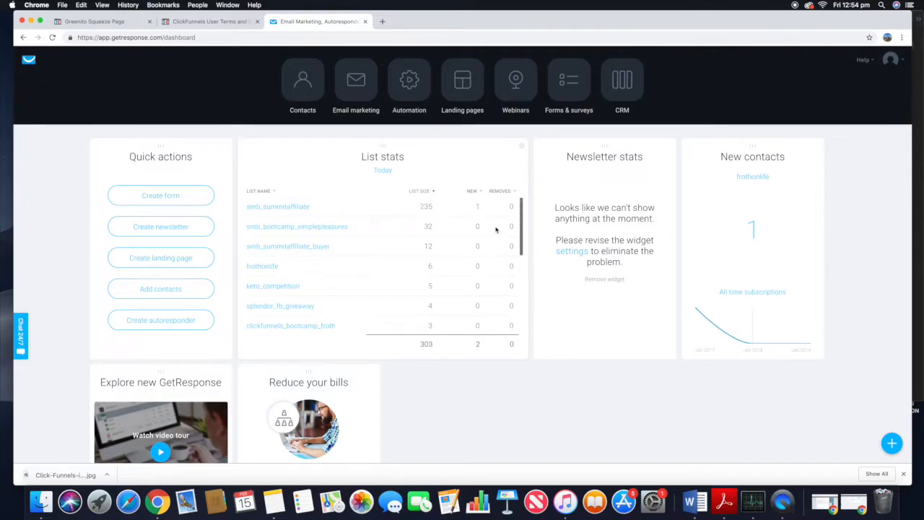
scroll(347, 266, "down", 3)
scroll(323, 268, "down", 3)
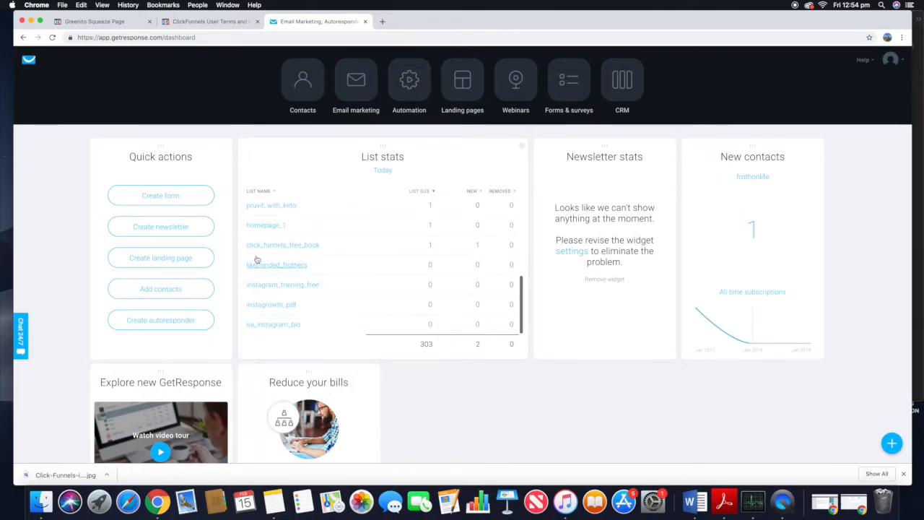
left_click(307, 248)
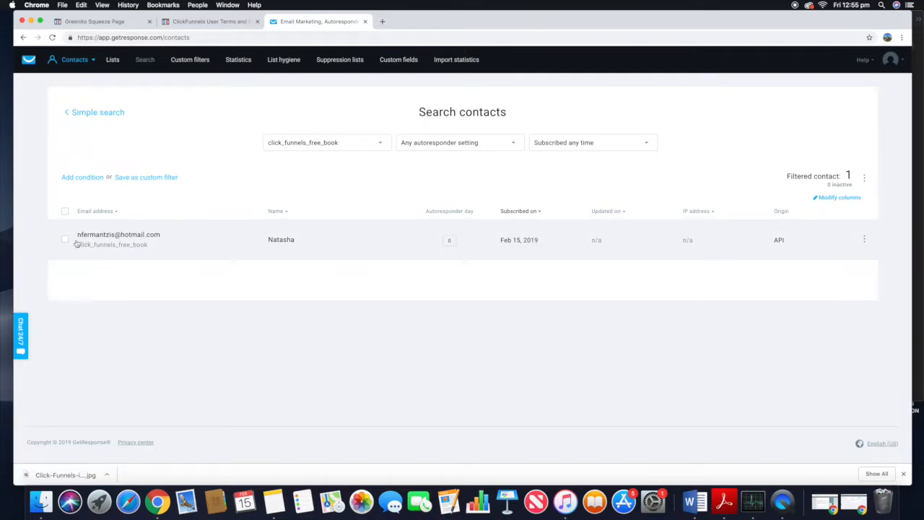
left_click(29, 60)
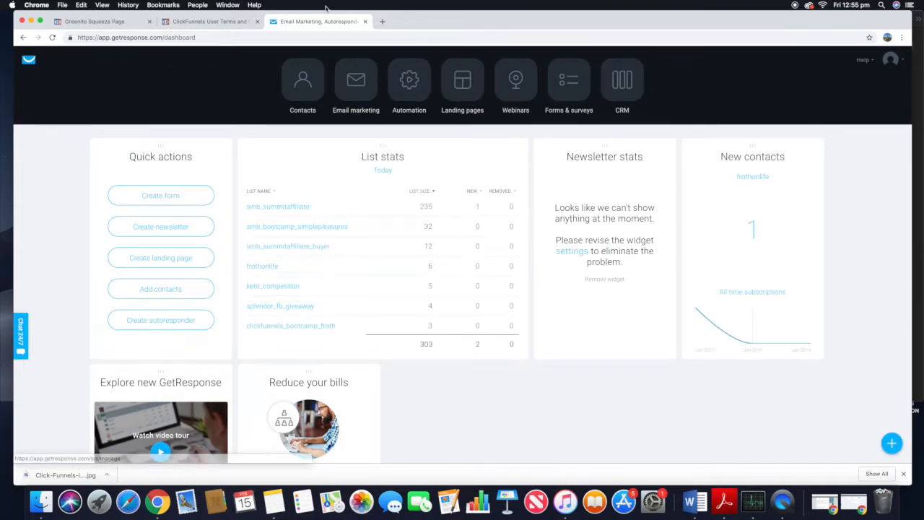
Step: Return to the squeeze page editor and inspect the opt-in button's action setting
left_click(203, 22)
left_click(114, 23)
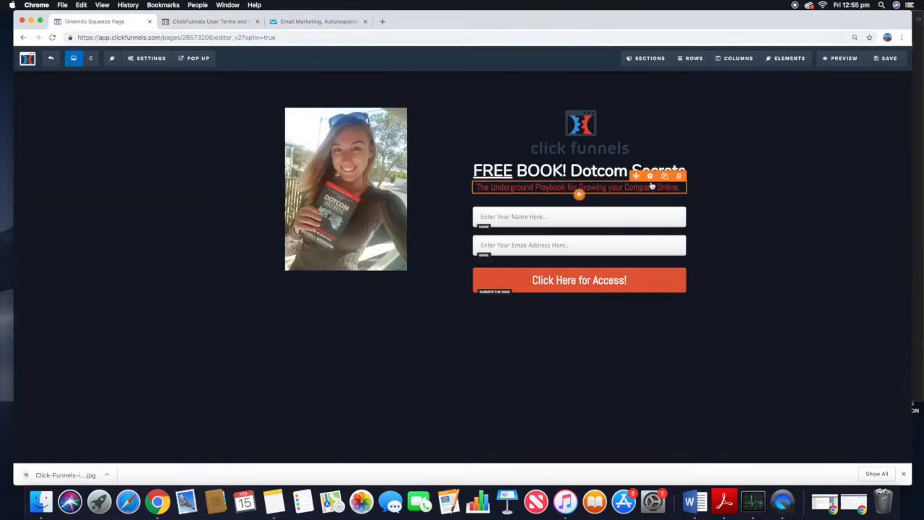
left_click(614, 289)
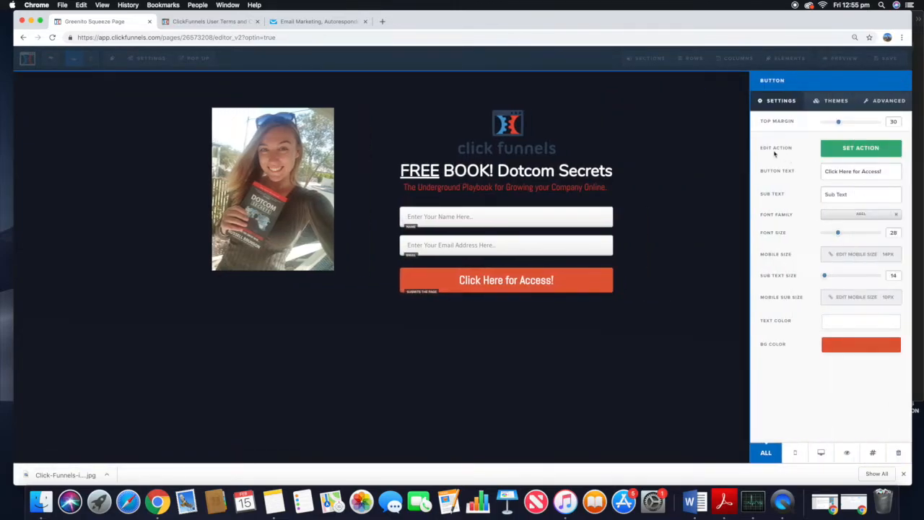
left_click(870, 153)
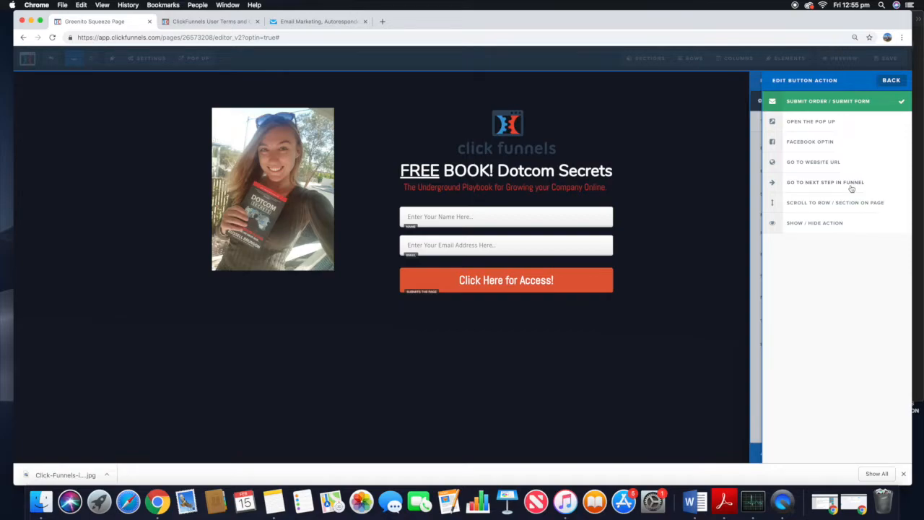
left_click(887, 82)
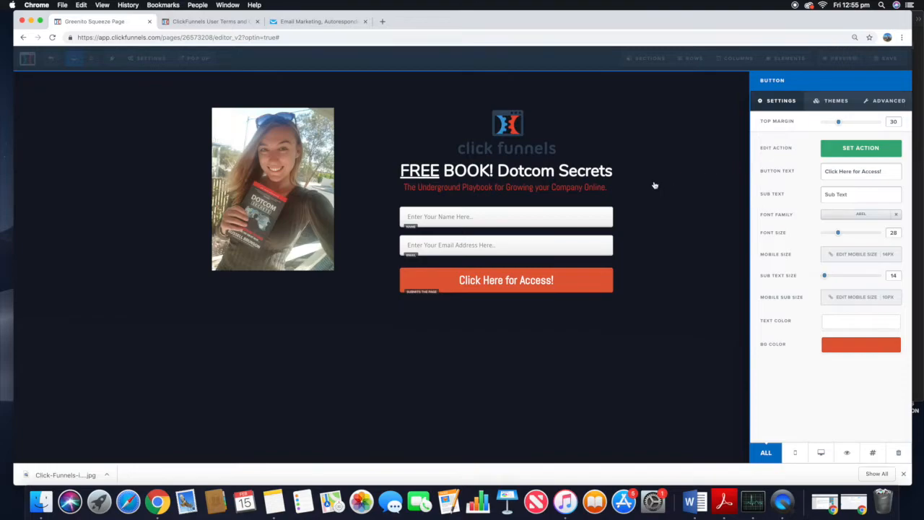
left_click(715, 146)
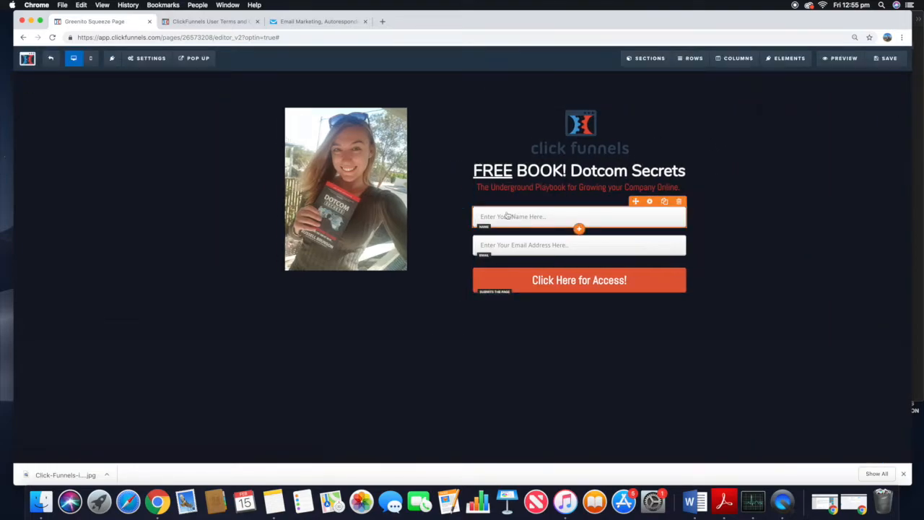
Step: Preview the squeeze page layout in mobile view, then switch back to desktop view
left_click(90, 59)
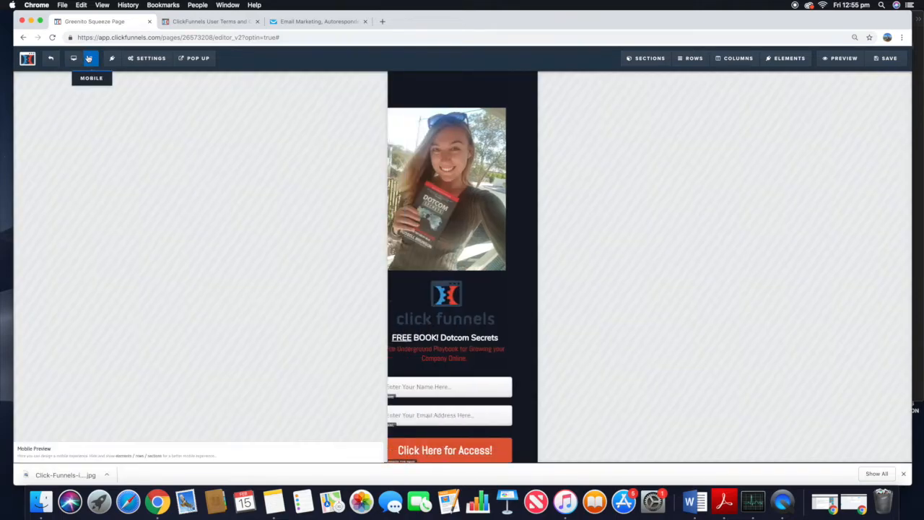
scroll(395, 323, "down", 2)
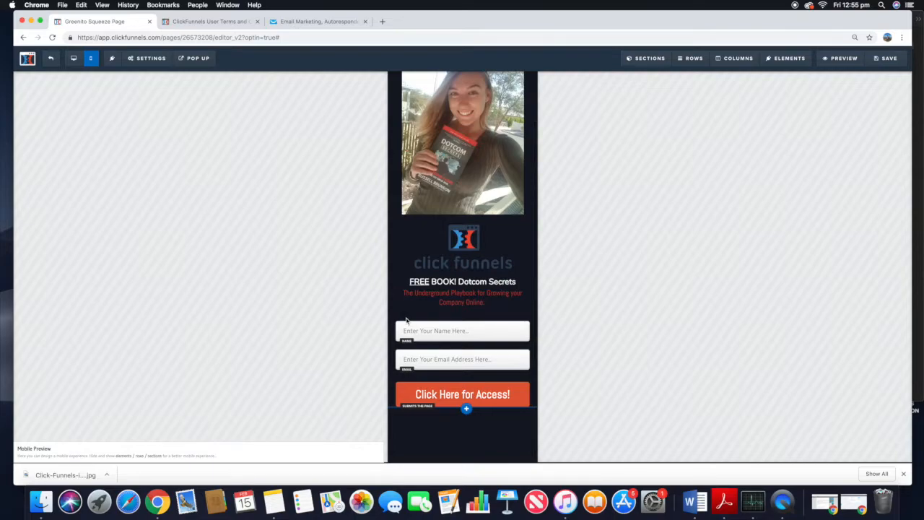
scroll(405, 321, "up", 2)
scroll(404, 321, "down", 2)
scroll(404, 322, "up", 2)
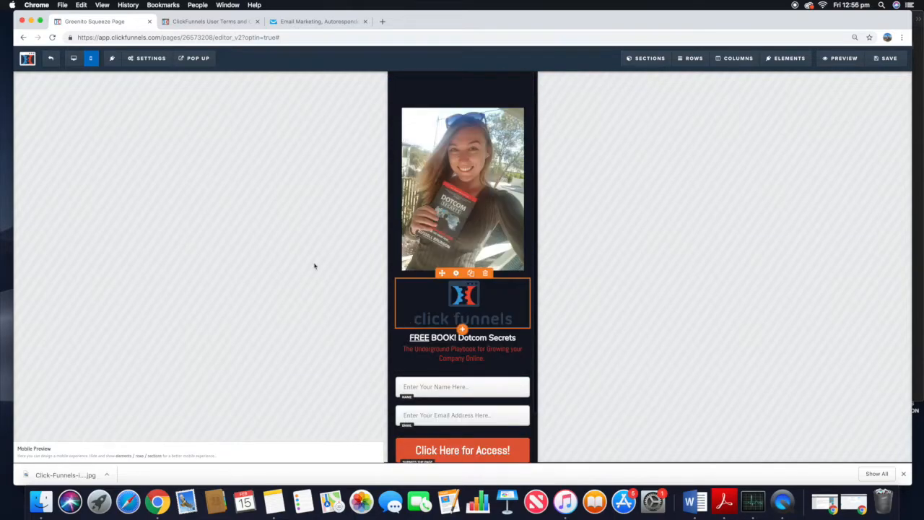
left_click(73, 59)
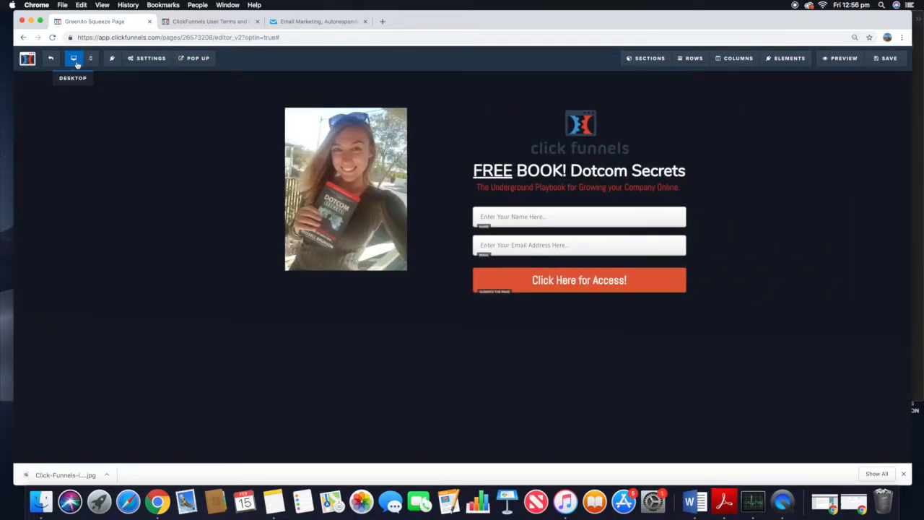
Step: Review the headline's mobile size options and check the page again in mobile view before returning to desktop
left_click(677, 169)
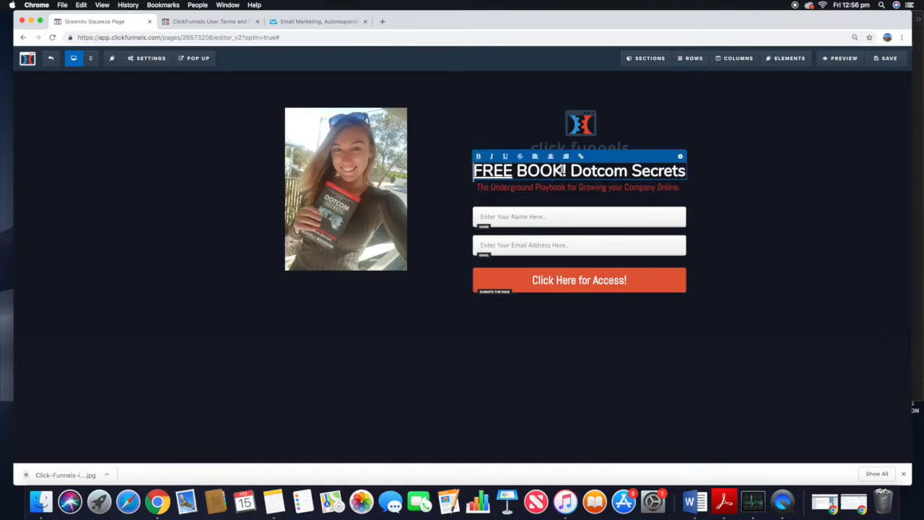
left_click(680, 156)
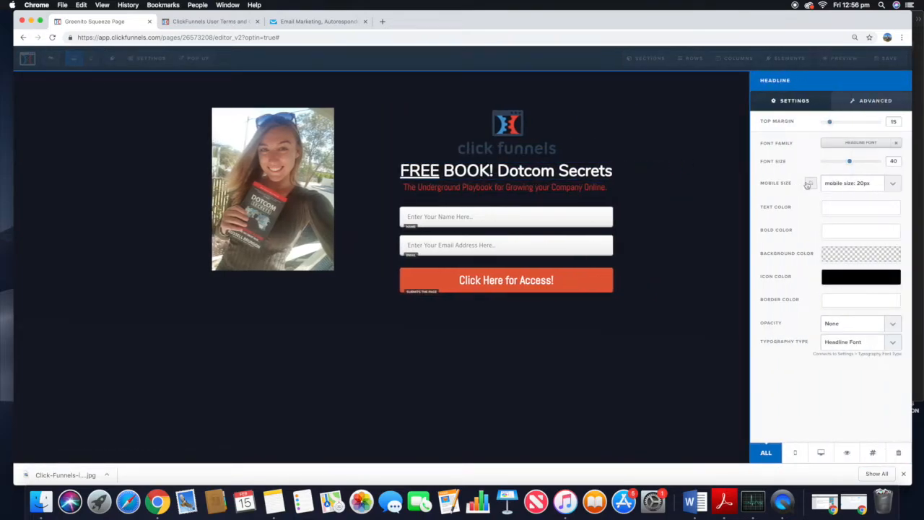
left_click(876, 187)
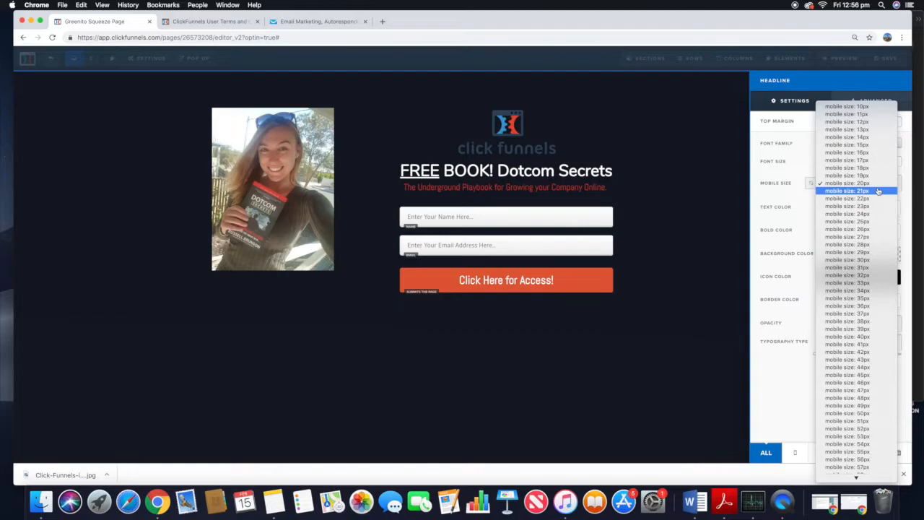
left_click(877, 187)
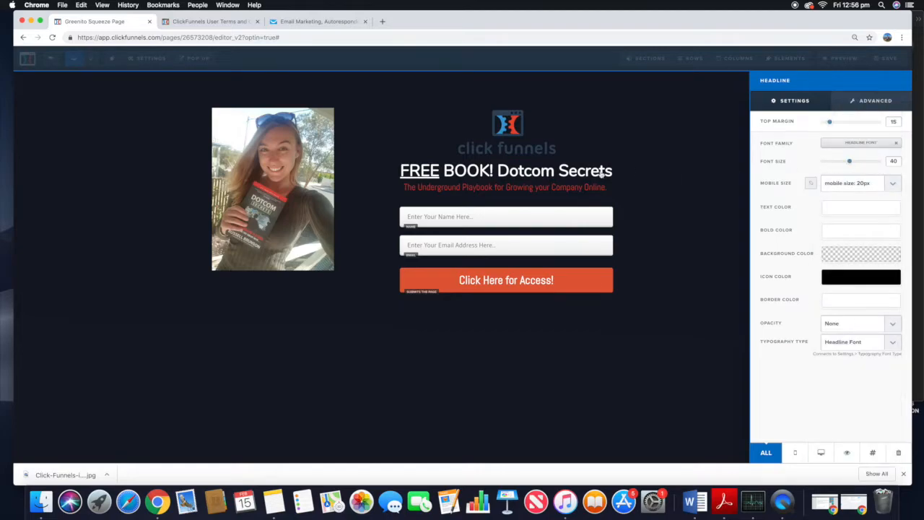
left_click(842, 185)
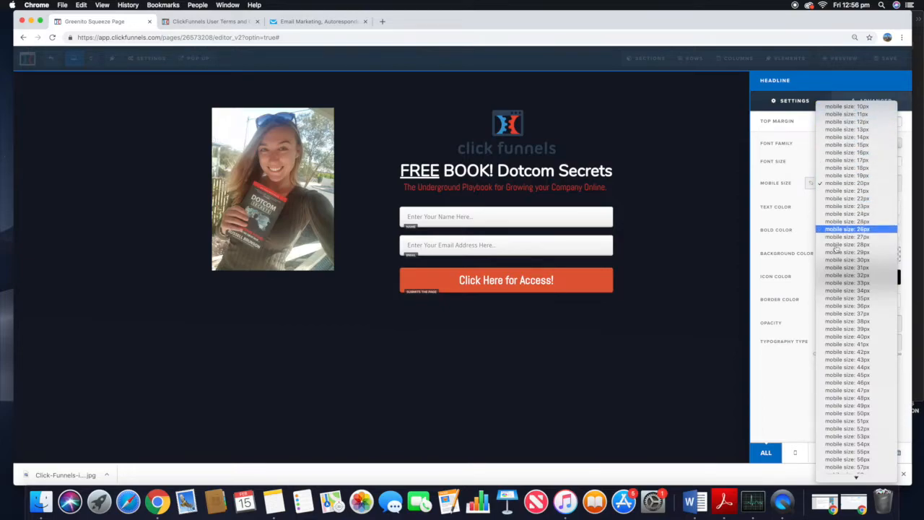
left_click(837, 185)
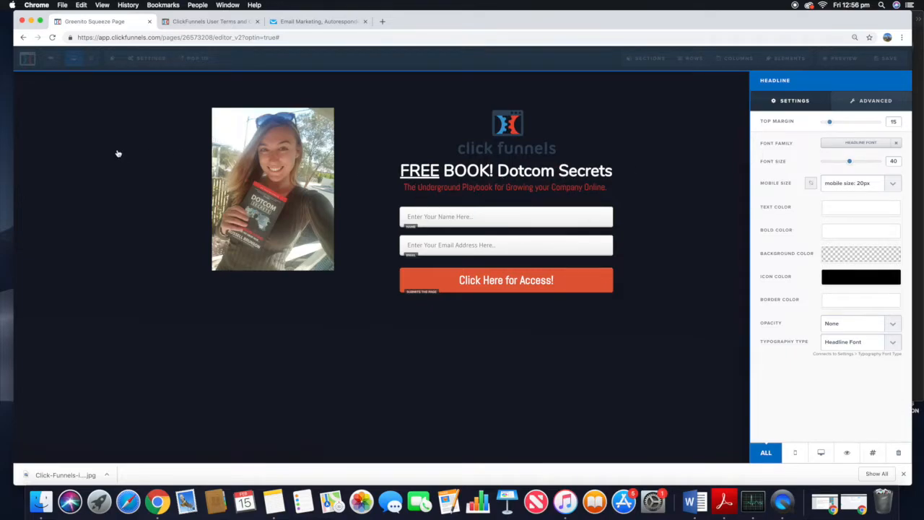
left_click(90, 58)
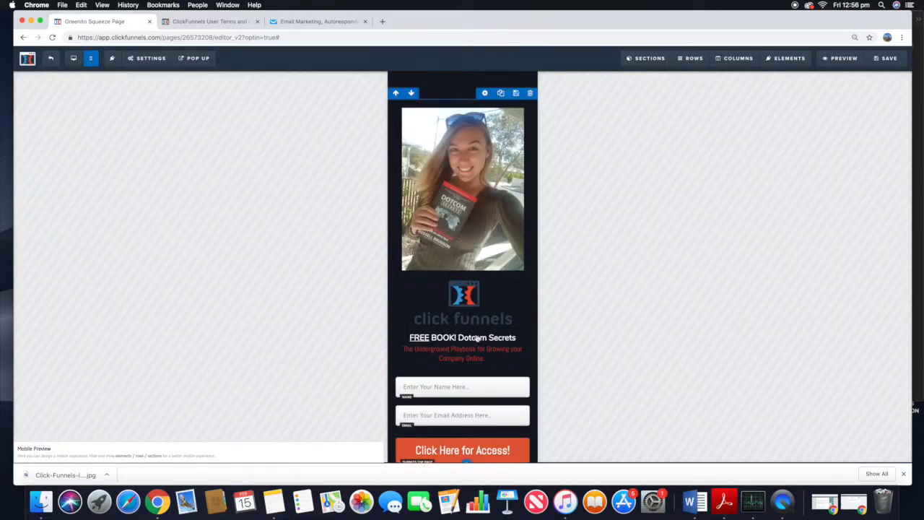
left_click(73, 59)
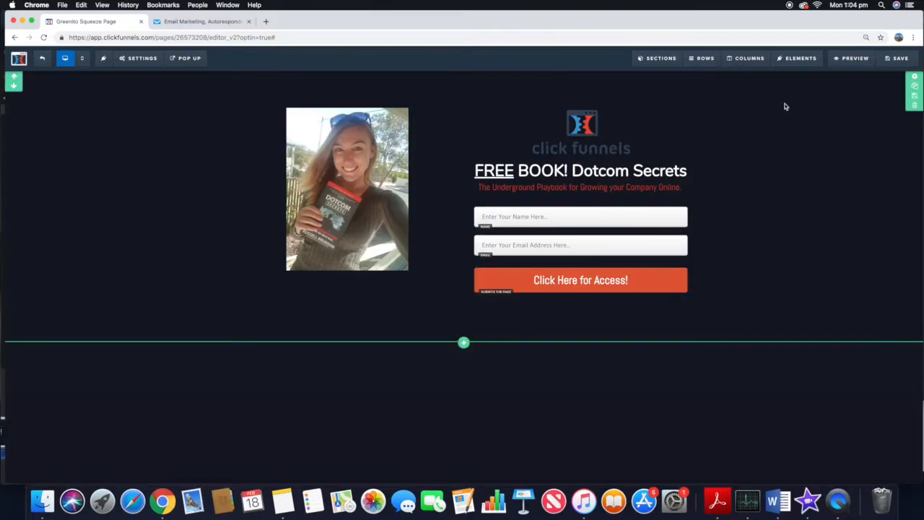
Step: Add a new two-column row below the opt-in form
mouse_move(800, 63)
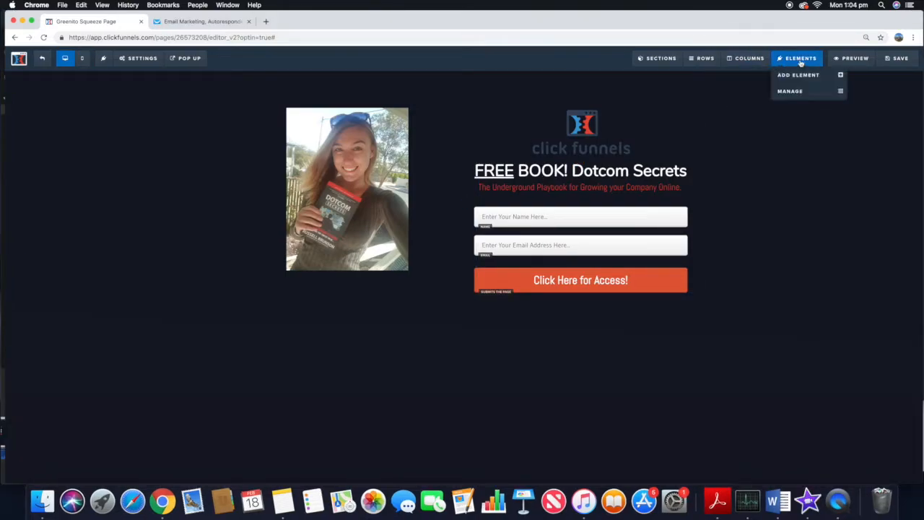
mouse_move(705, 61)
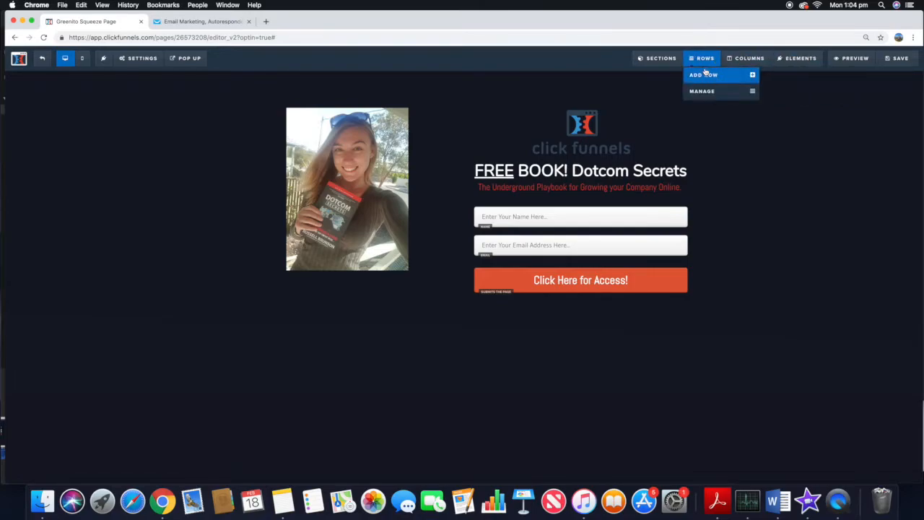
left_click(705, 73)
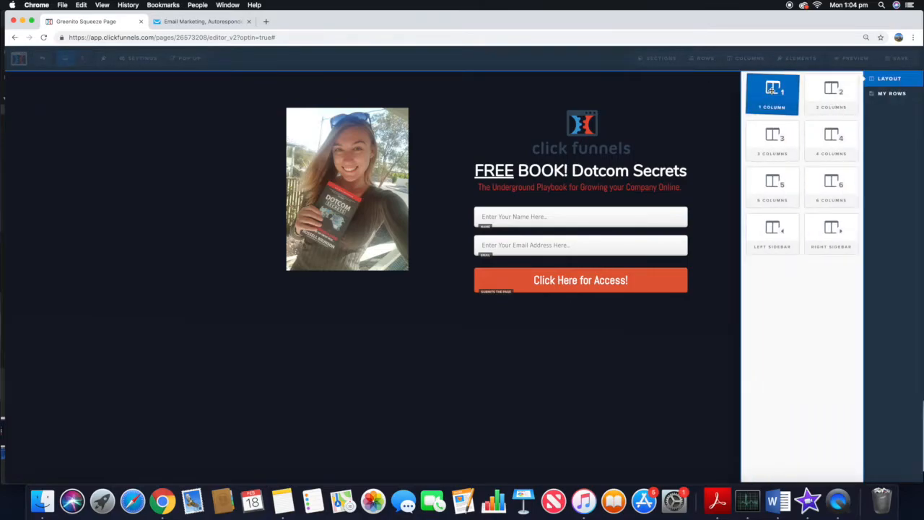
left_click(837, 93)
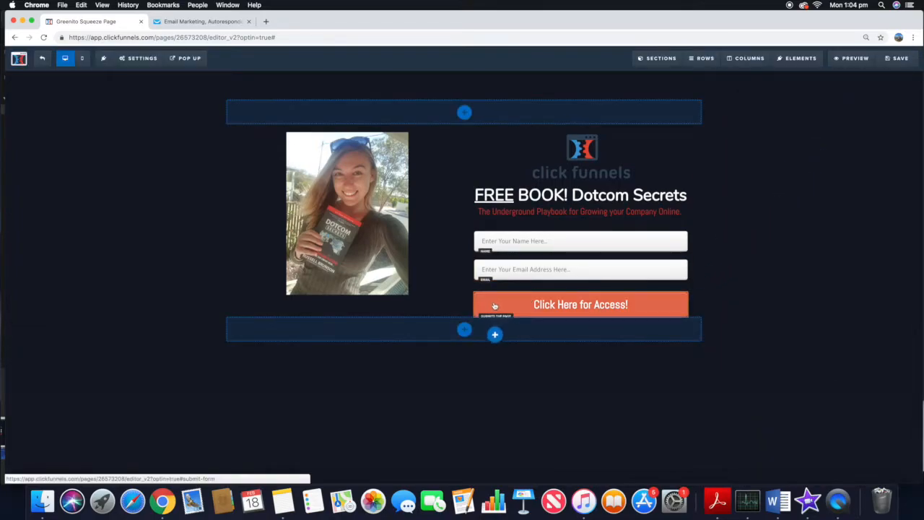
left_click(463, 317)
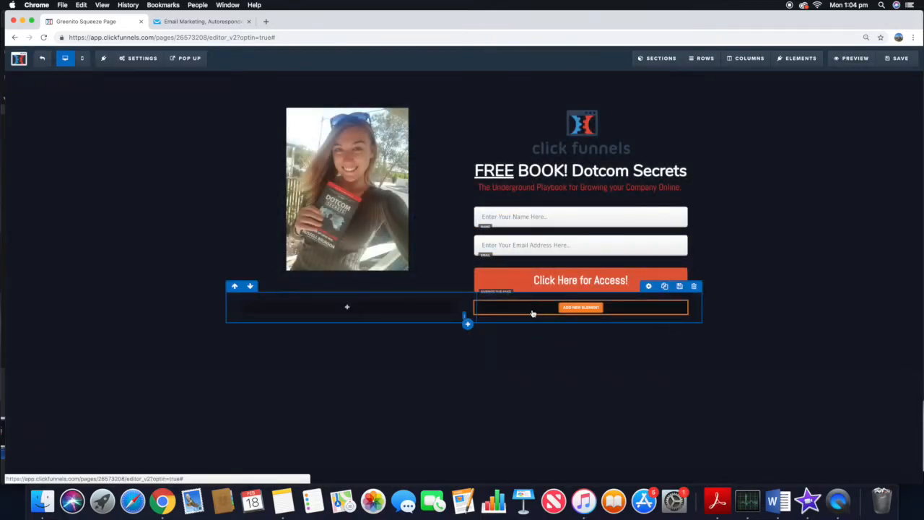
Step: Add a video element to the row's right column and a bullet list element to its left column
left_click(581, 307)
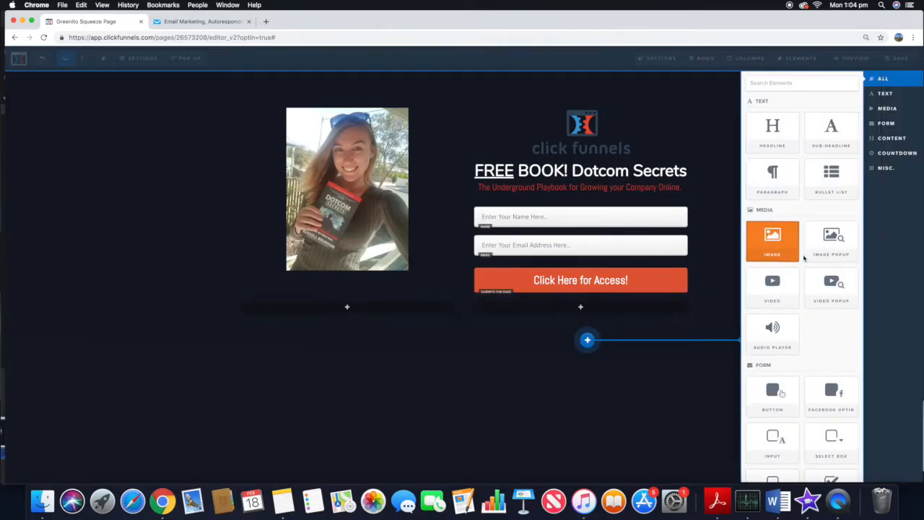
left_click(777, 283)
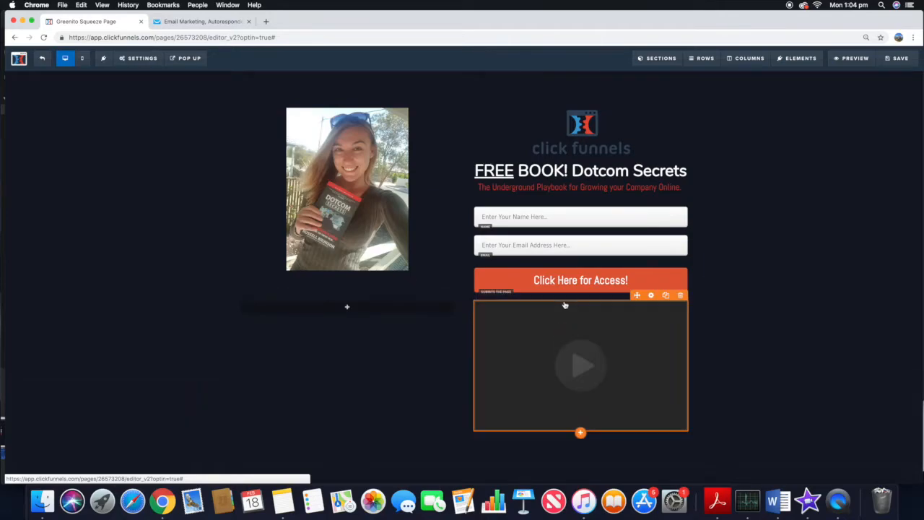
left_click(373, 311)
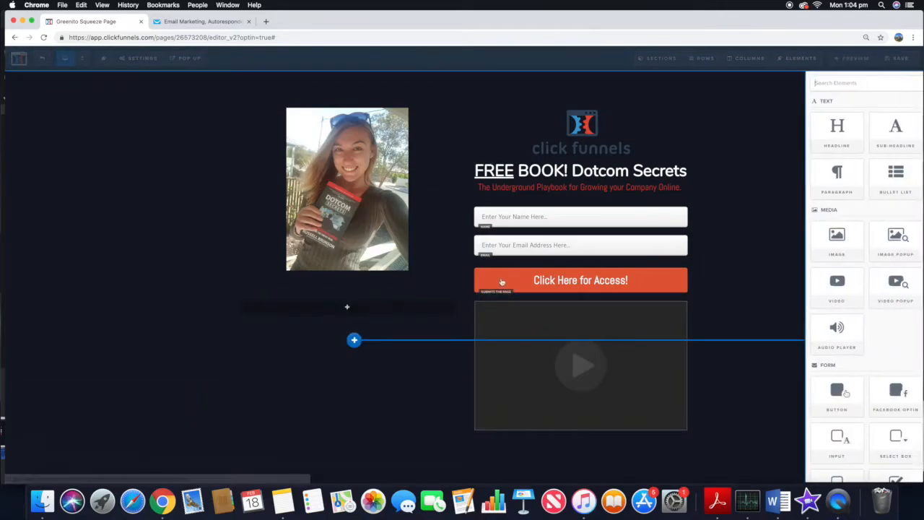
scroll(824, 195, "down", 3)
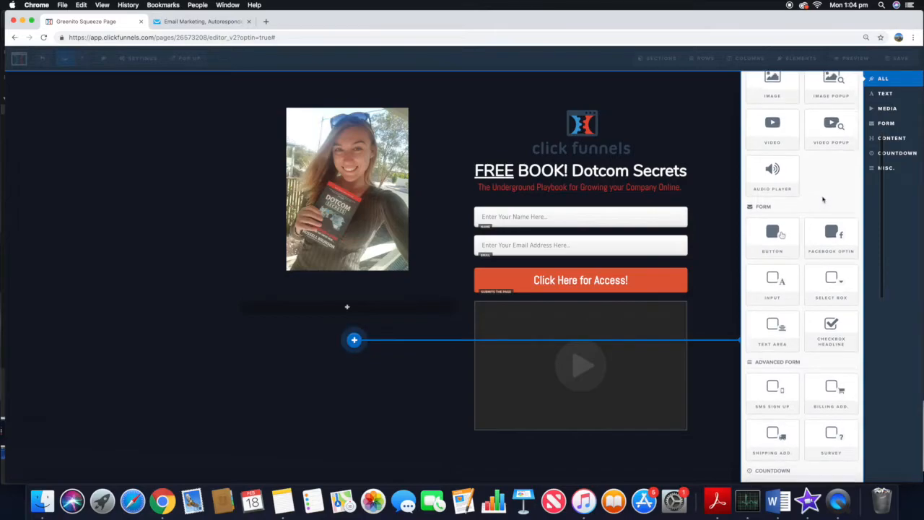
scroll(831, 187, "up", 5)
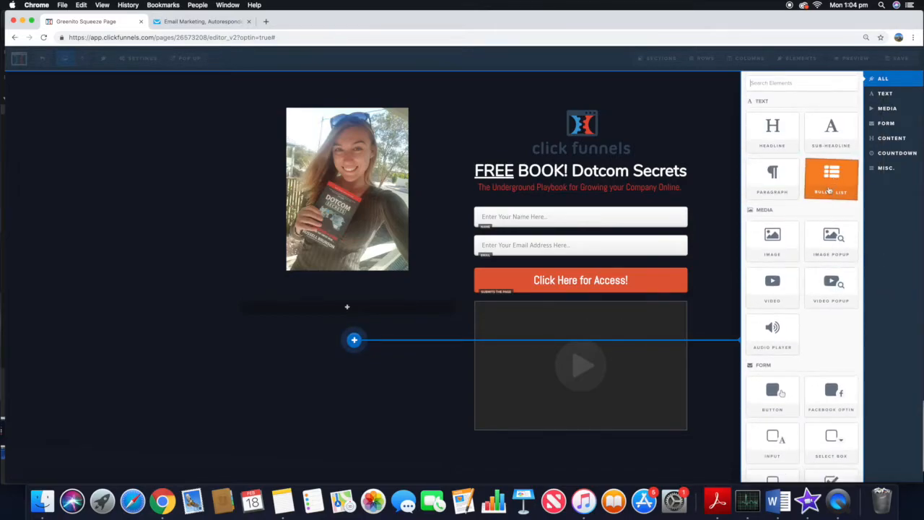
scroll(831, 188, "down", 10)
scroll(825, 195, "down", 3)
scroll(825, 195, "up", 12)
left_click(718, 222)
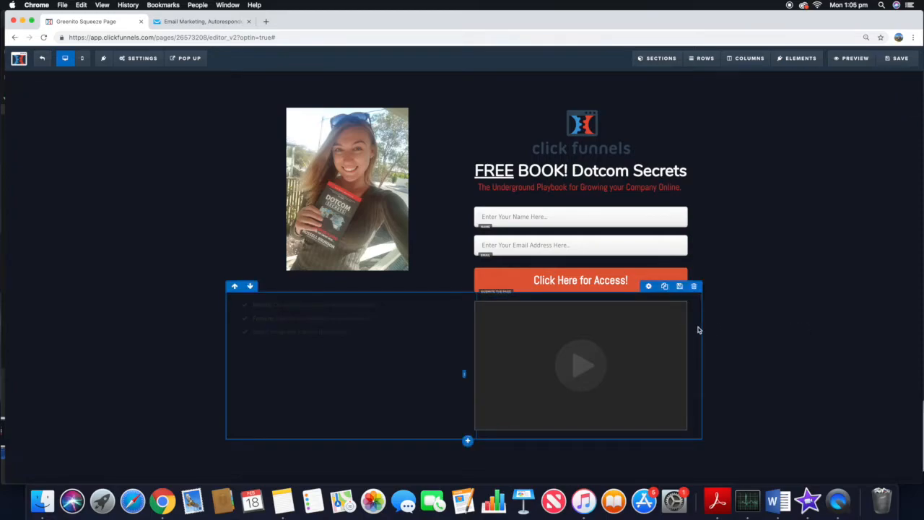
Step: Set the two-column row's top margin to 45
left_click(650, 286)
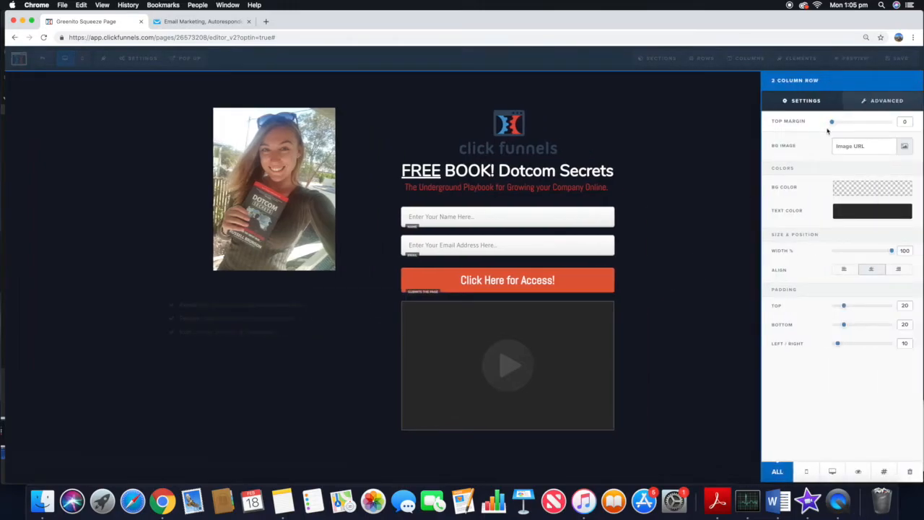
left_click_drag(833, 126, 860, 127)
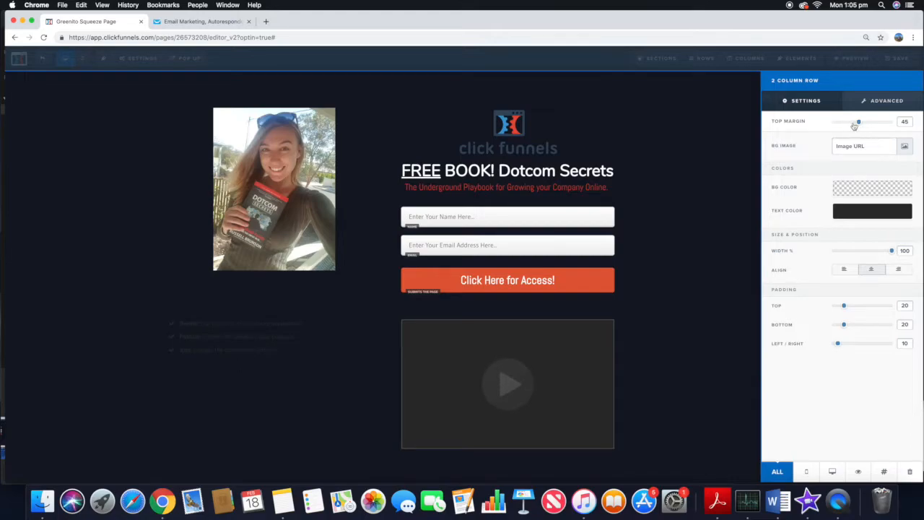
Step: Set the bullet list's text color to white (#ffffff)
left_click(290, 347)
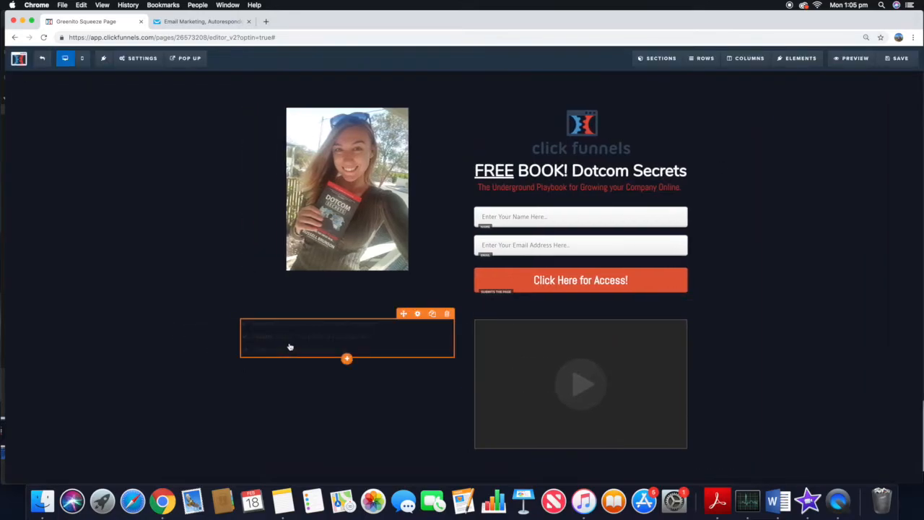
left_click(418, 313)
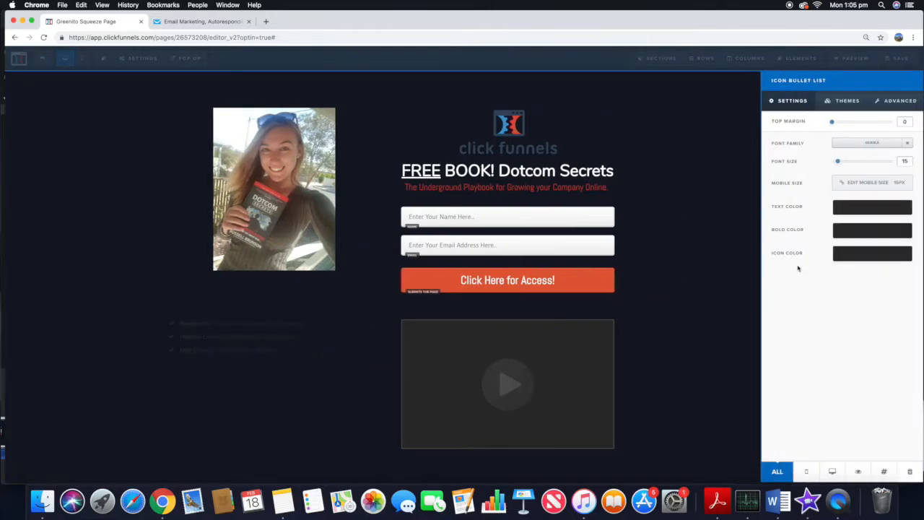
left_click(849, 215)
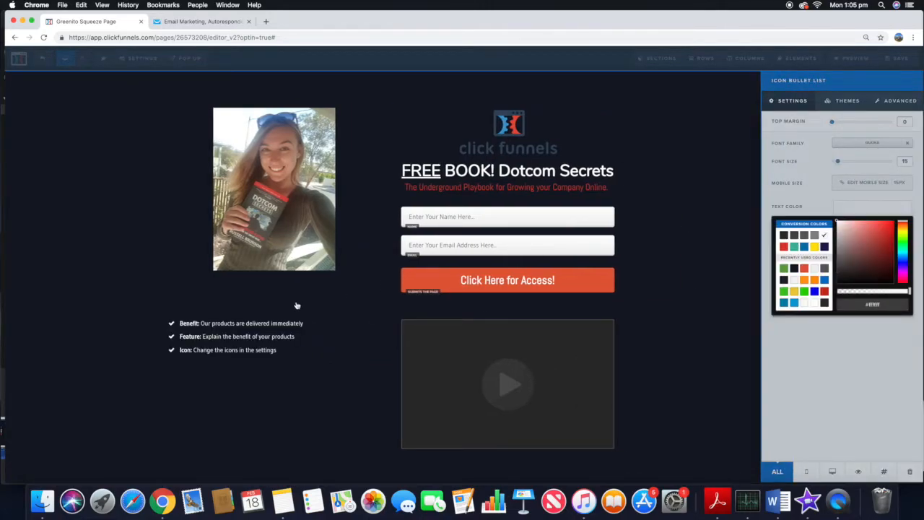
left_click(251, 349)
Step: Right-align the bullet list text
left_click(271, 325)
left_click(334, 312)
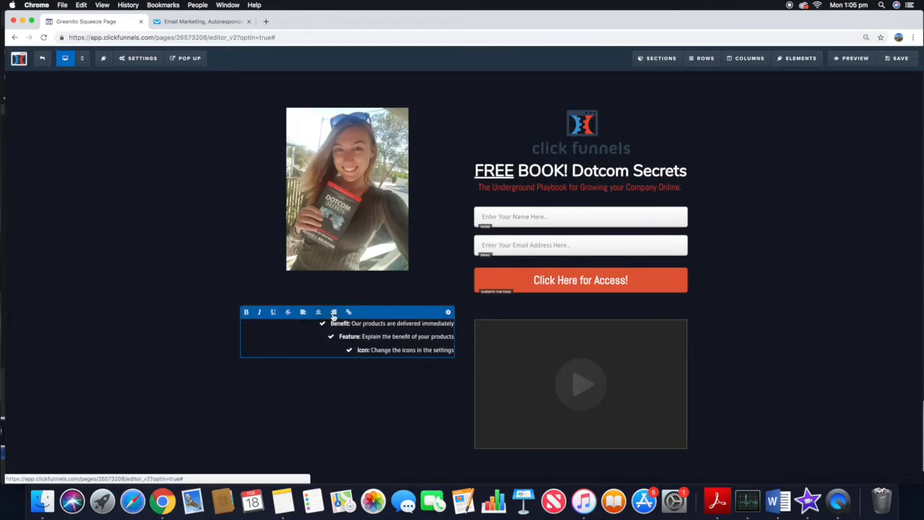
left_click(805, 299)
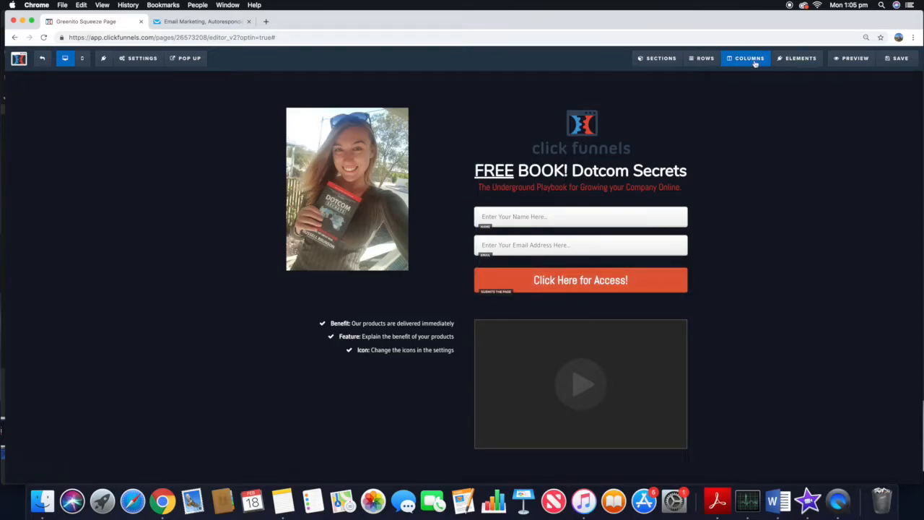
Step: Insert a one-column row between the optin section and the two-column row, and add a divider element to it
left_click(708, 74)
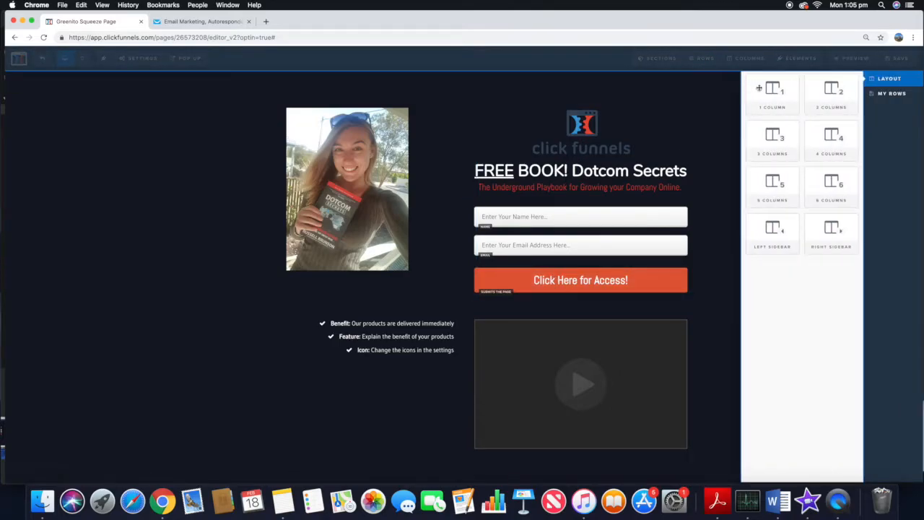
left_click_drag(773, 88, 582, 319)
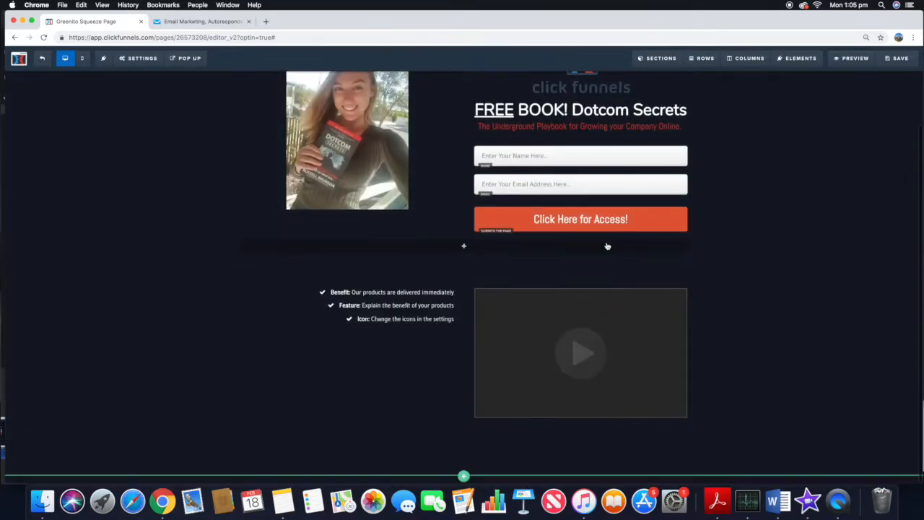
left_click(463, 245)
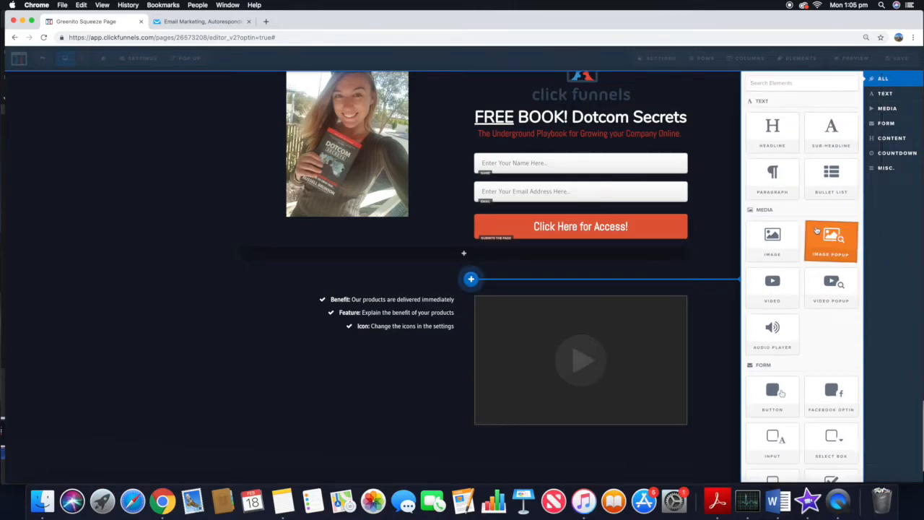
scroll(816, 230, "down", 4)
scroll(817, 230, "down", 15)
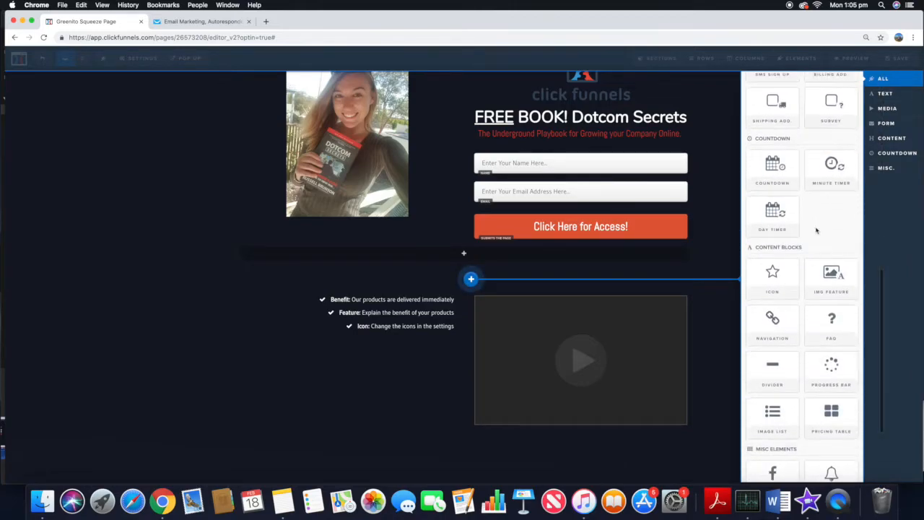
left_click(775, 306)
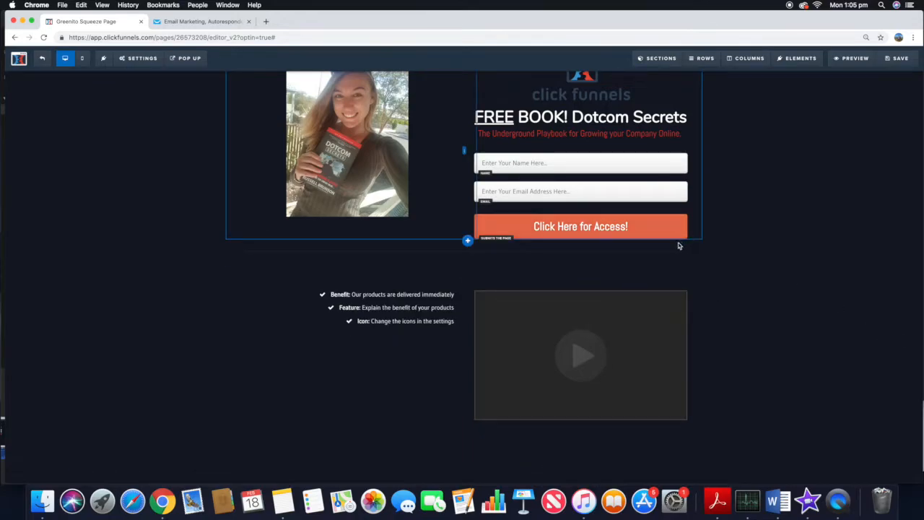
Step: Set the divider row's top margin to 15 and its text color to white
left_click(649, 233)
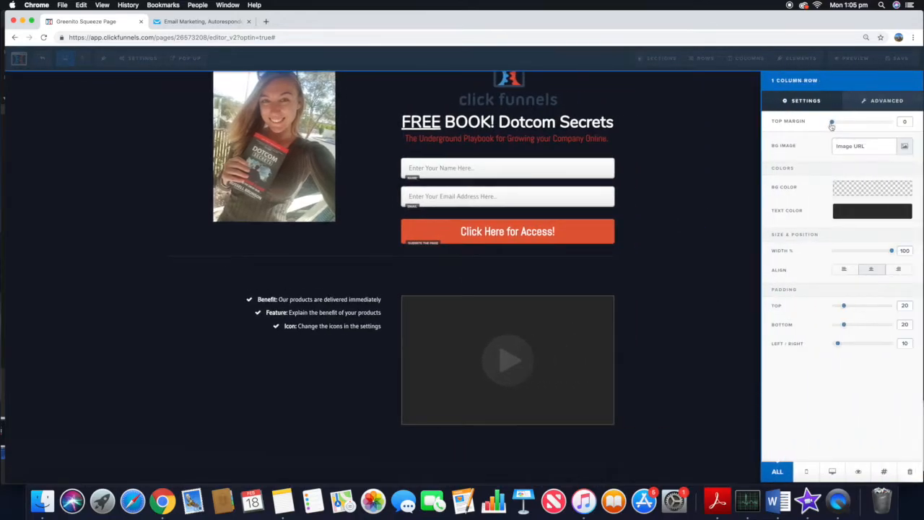
left_click_drag(835, 125, 841, 124)
left_click(857, 209)
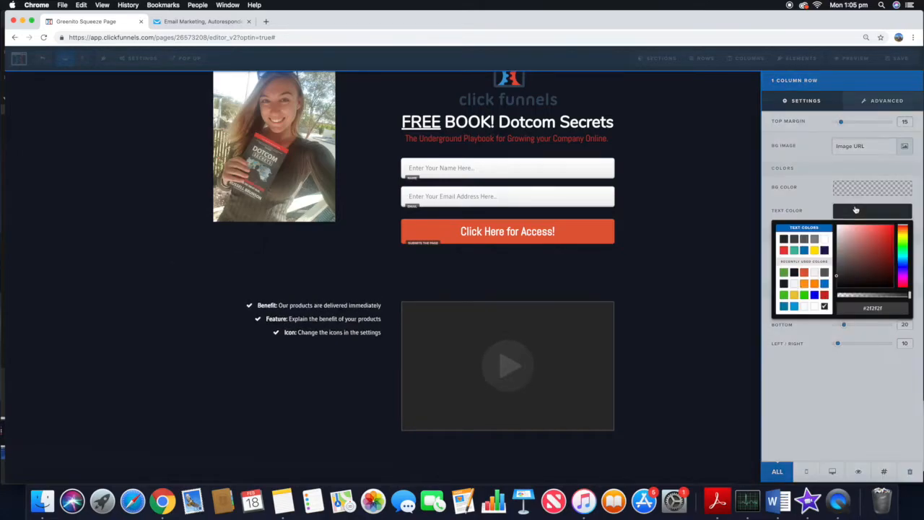
left_click(826, 240)
left_click(800, 320)
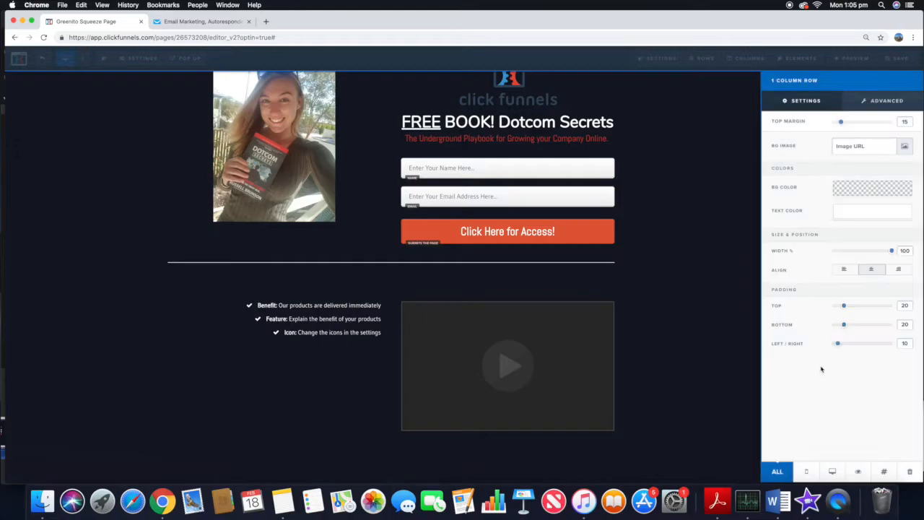
Step: Increase the divider row's side margin in its advanced styles
left_click_drag(844, 306, 844, 306)
left_click(868, 105)
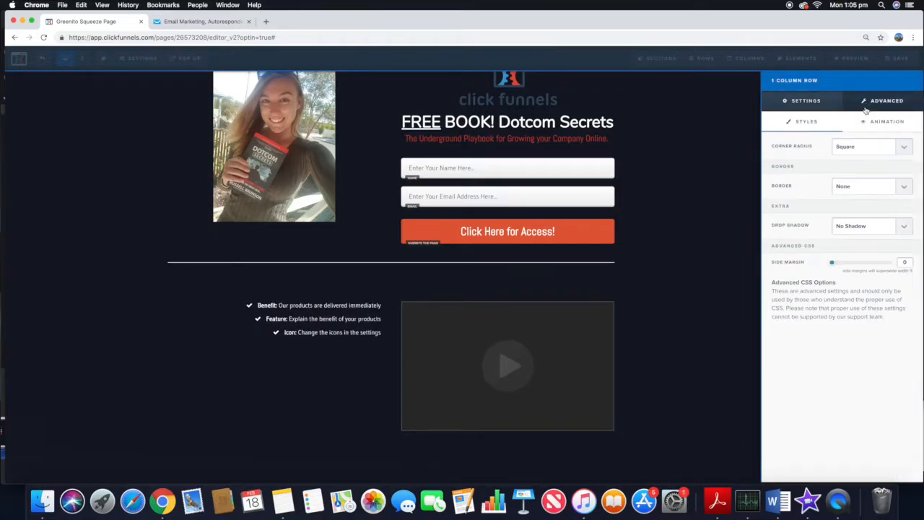
left_click_drag(834, 265, 920, 266)
left_click(625, 291)
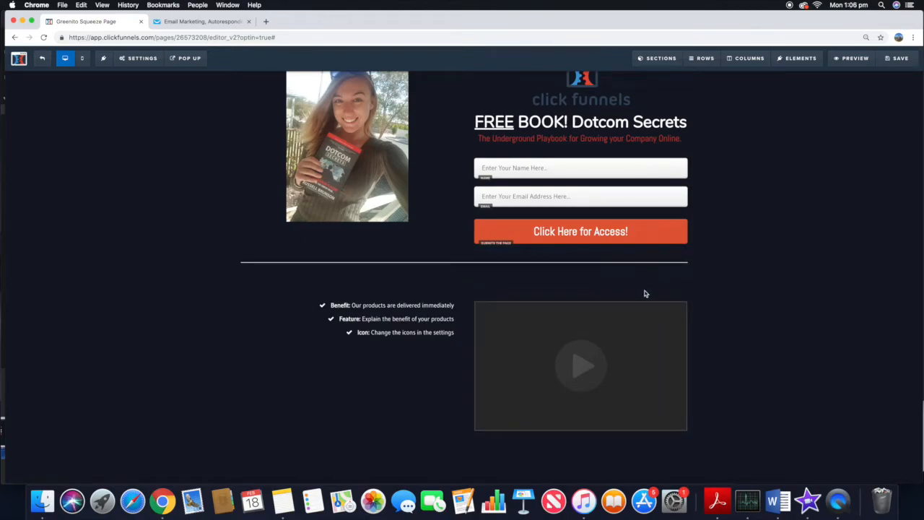
Step: Set the two-column row's top margin to 5
left_click(648, 285)
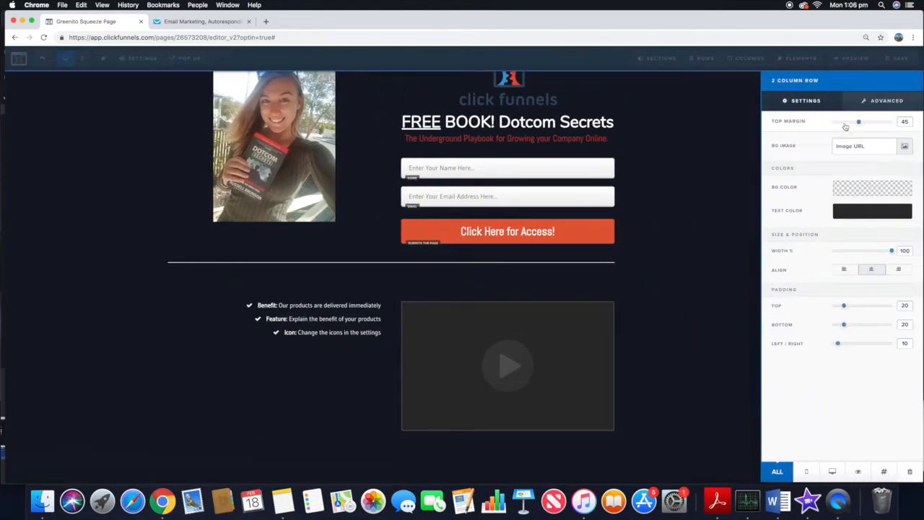
left_click_drag(859, 124, 835, 123)
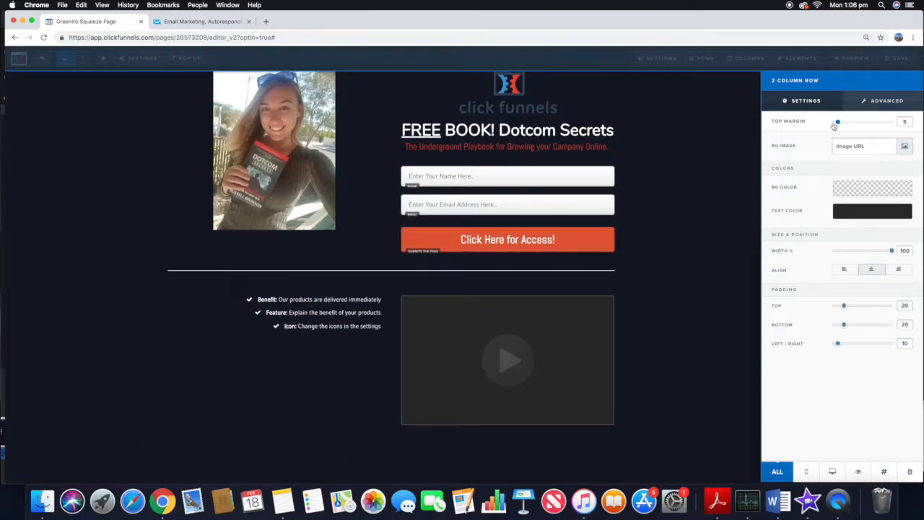
left_click(689, 165)
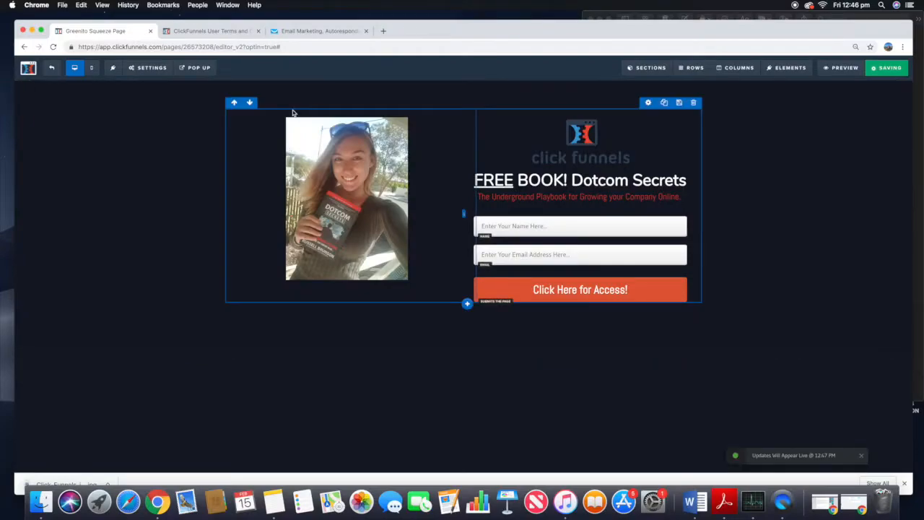
Step: Exit the page editor and delete the Thank You step from the funnel
left_click(53, 68)
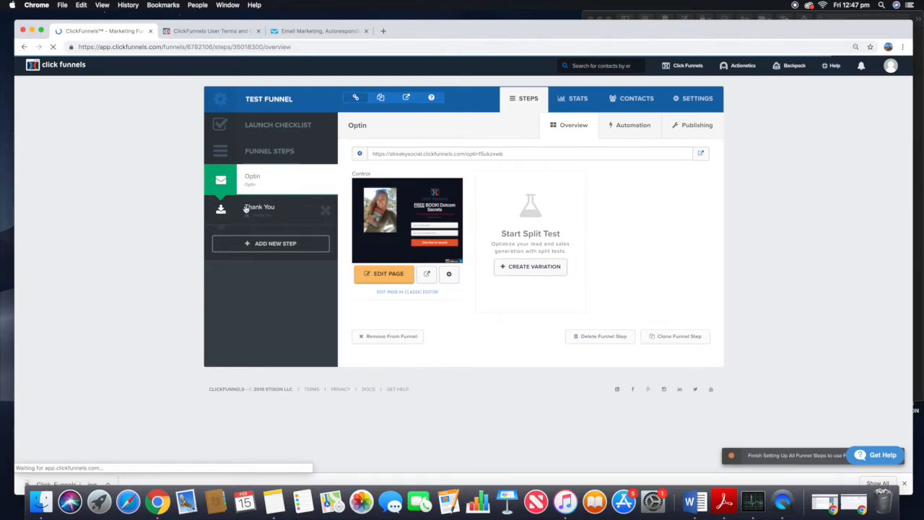
left_click(251, 215)
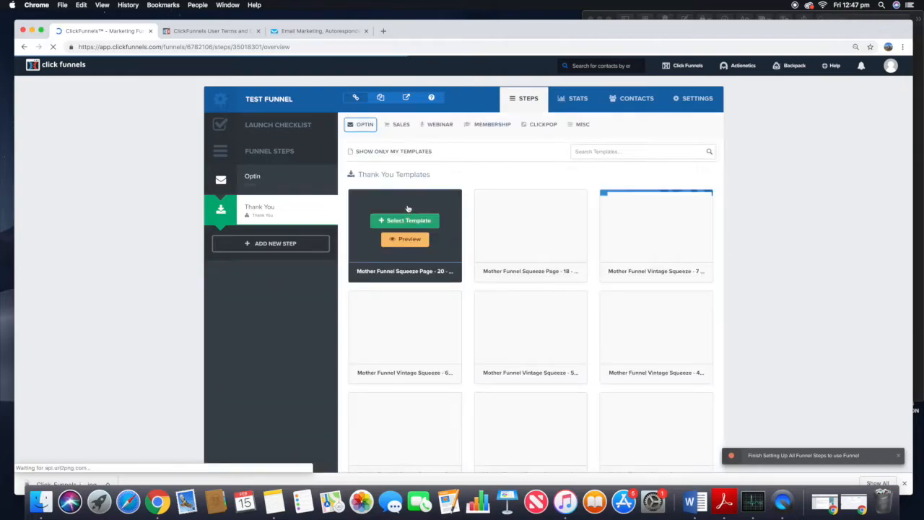
scroll(733, 231, "down", 2)
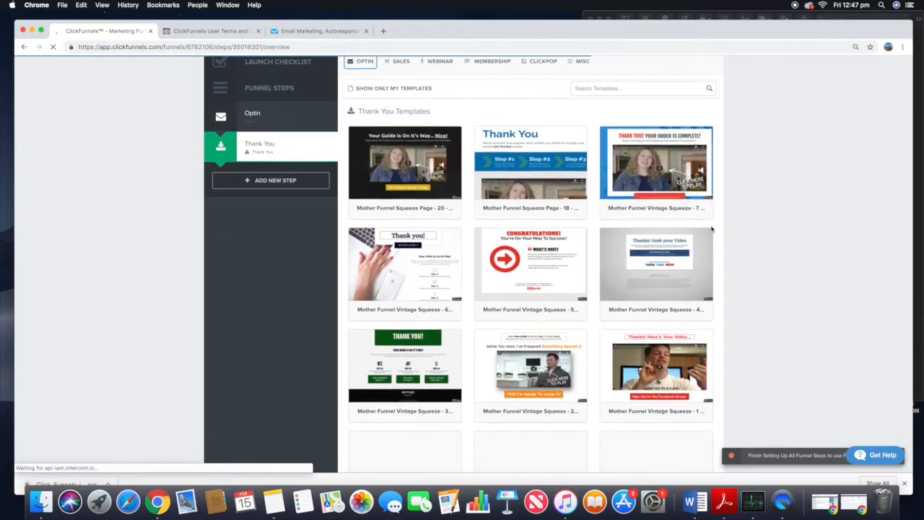
scroll(519, 173, "down", 5)
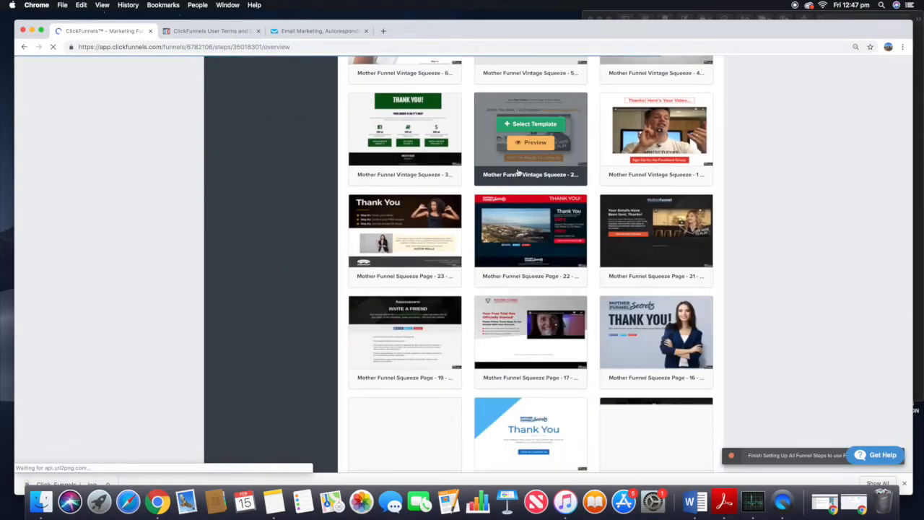
scroll(518, 173, "up", 5)
left_click(327, 211)
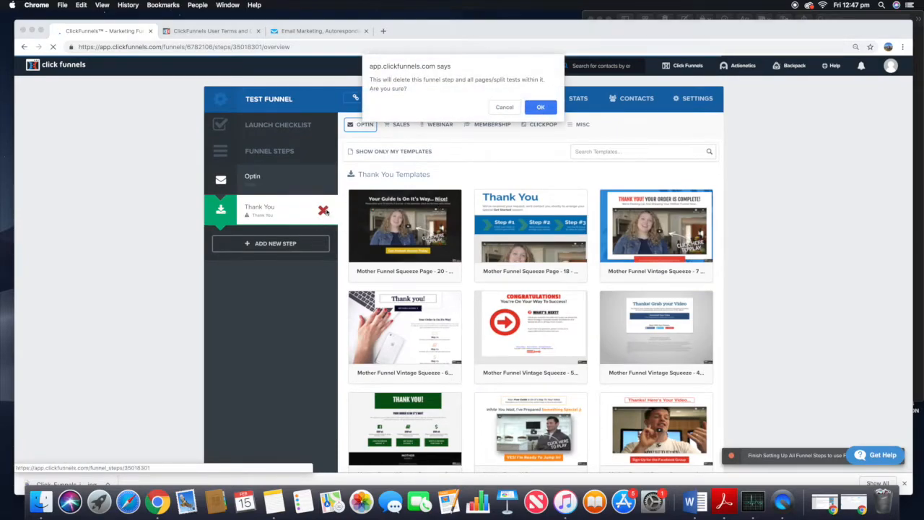
left_click(538, 110)
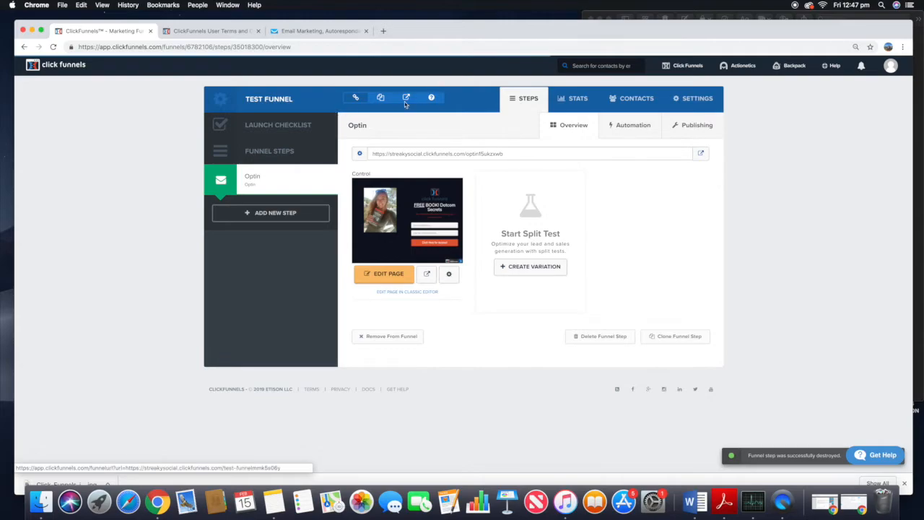
Step: Reopen Test Funnel from the funnels list and review its contacts and stats
mouse_move(686, 66)
left_click(683, 85)
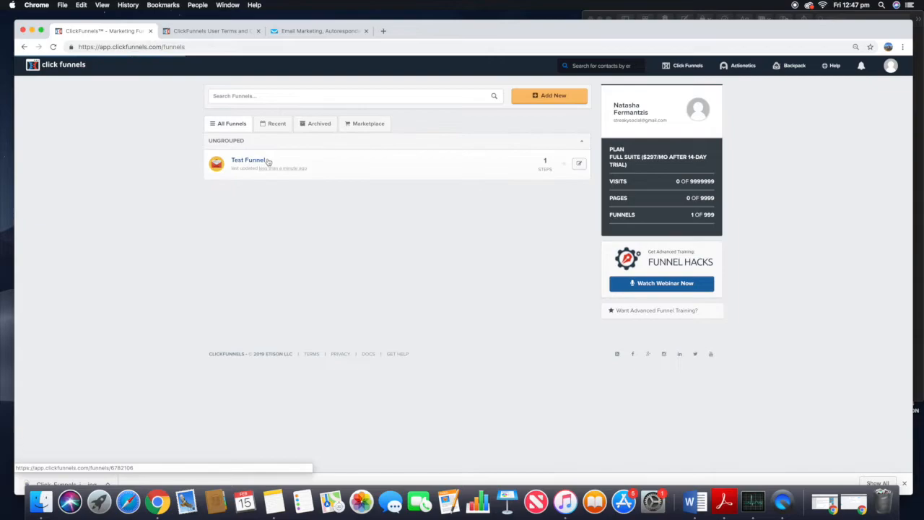
left_click(242, 164)
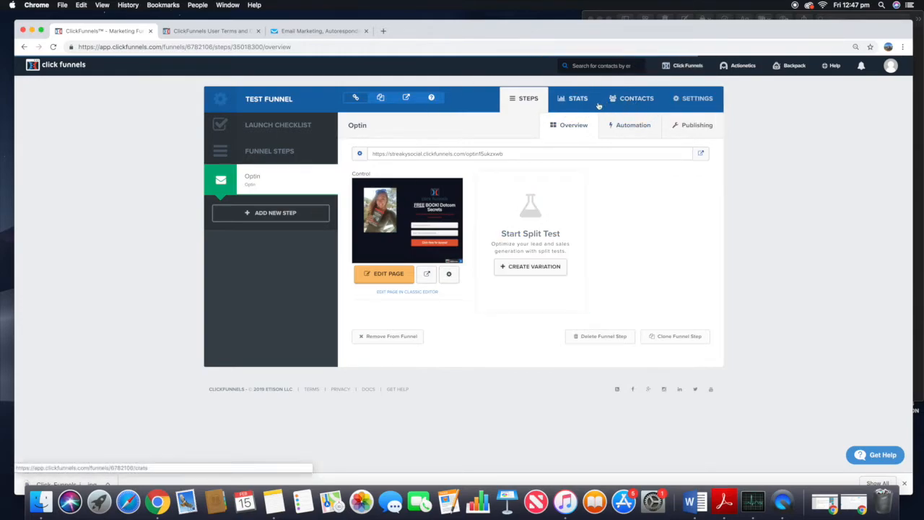
left_click(635, 101)
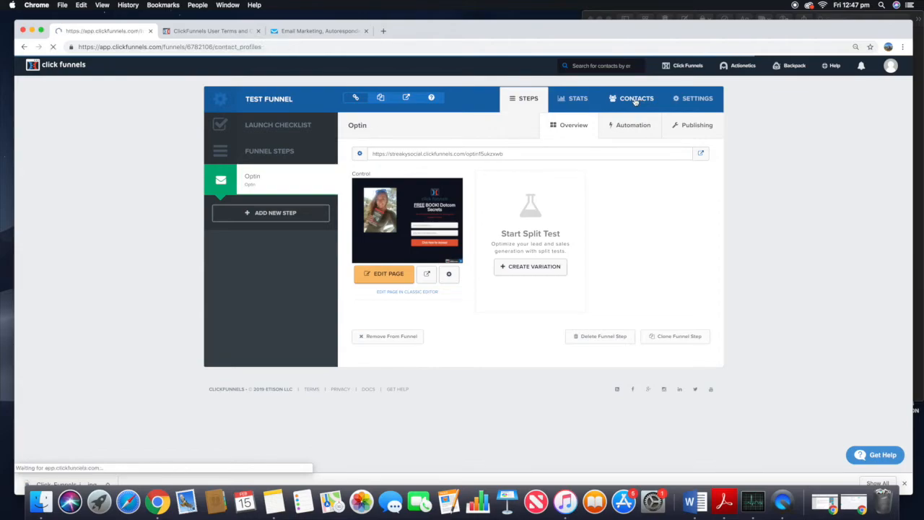
left_click(569, 100)
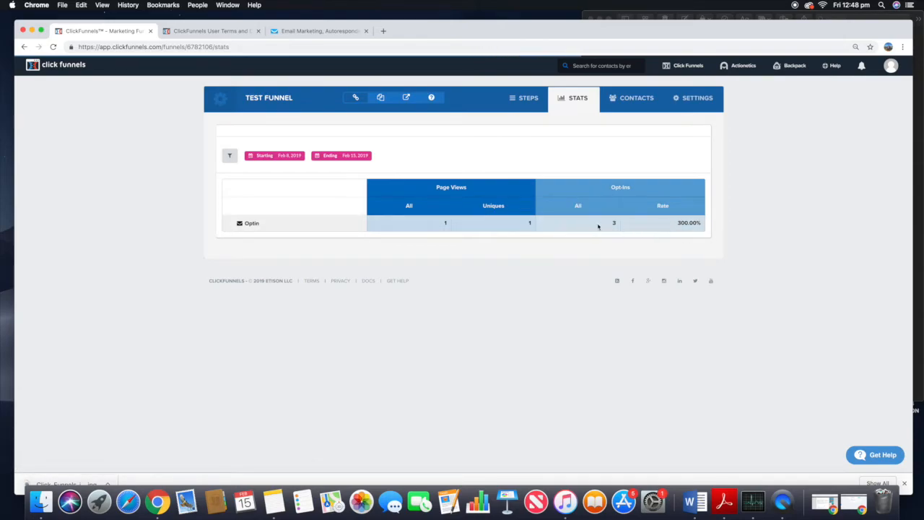
Step: Go to the account's integrations settings and start adding a new integration
mouse_move(685, 66)
left_click(677, 85)
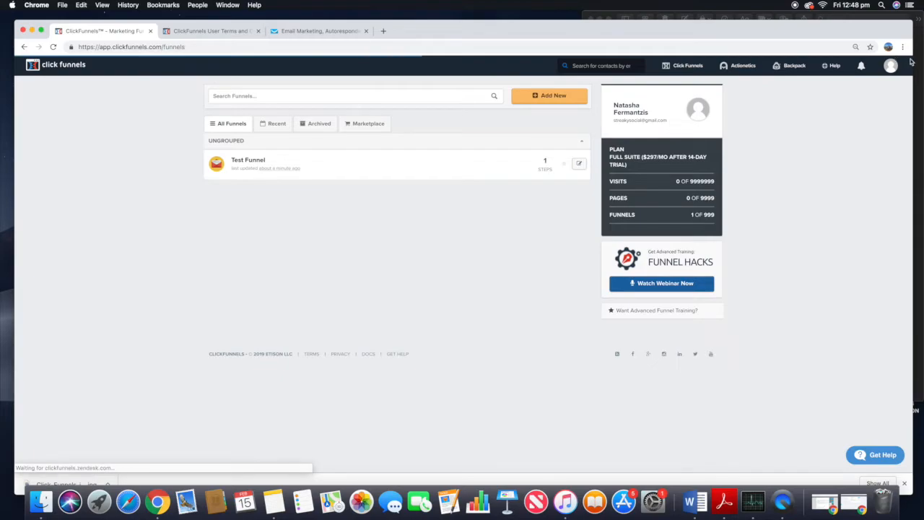
mouse_move(903, 67)
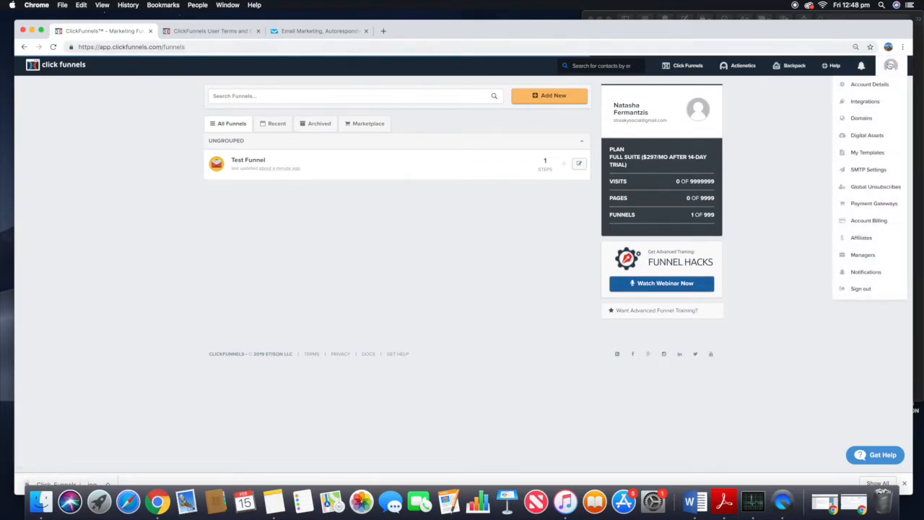
left_click(882, 104)
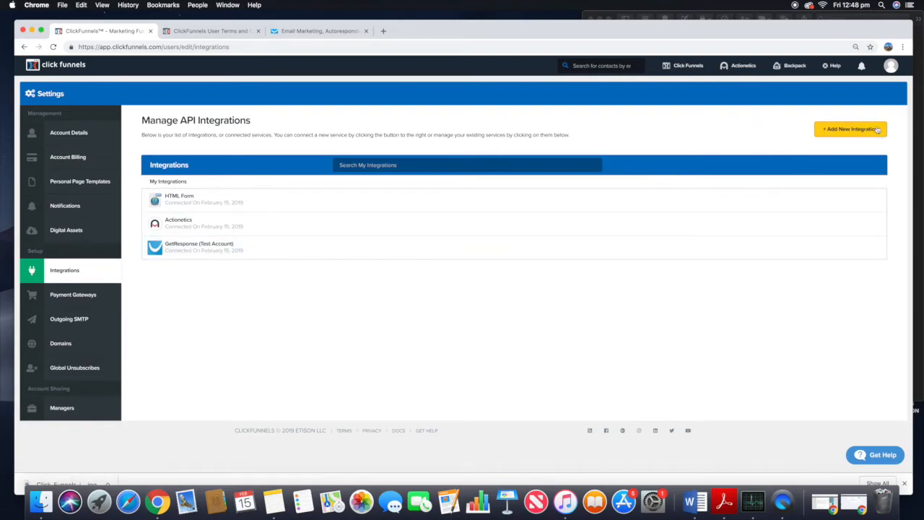
left_click(835, 130)
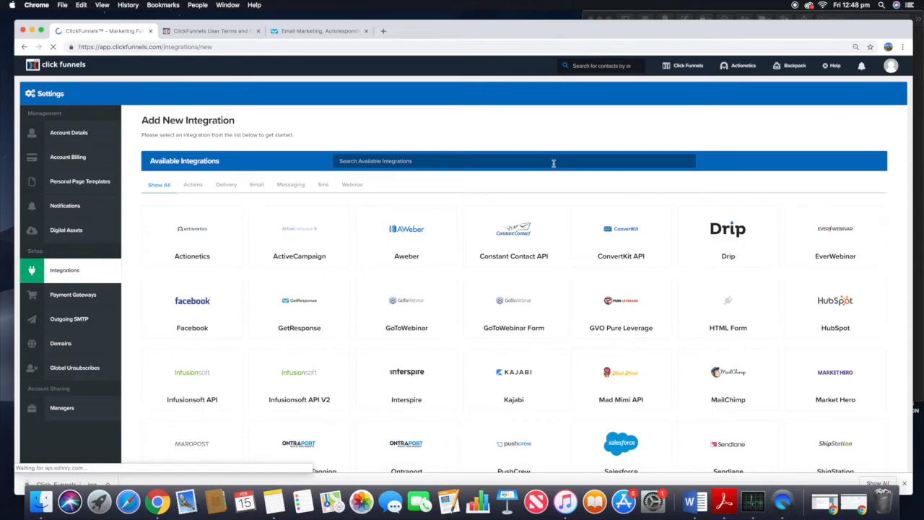
Step: Choose GetResponse from the available integrations
scroll(529, 162, "down", 3)
scroll(529, 164, "down", 3)
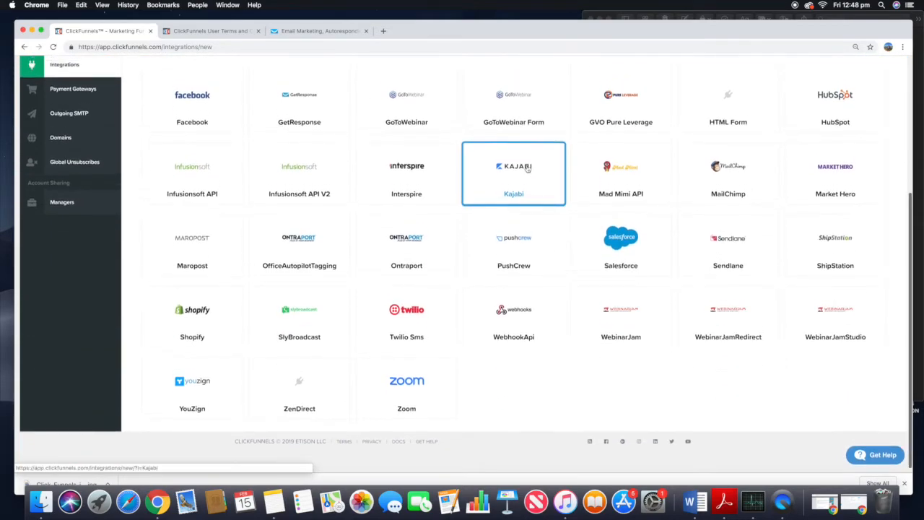
scroll(528, 167, "up", 2)
scroll(528, 168, "up", 2)
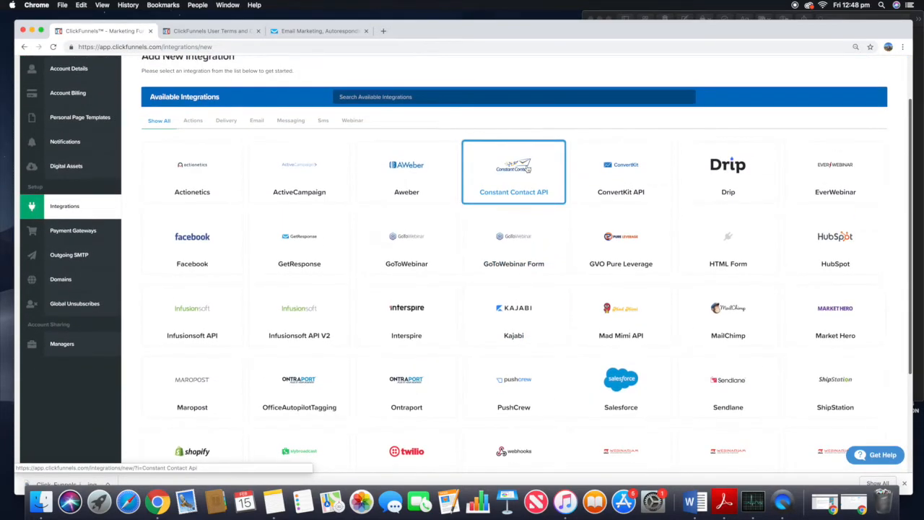
scroll(184, 145, "down", 1)
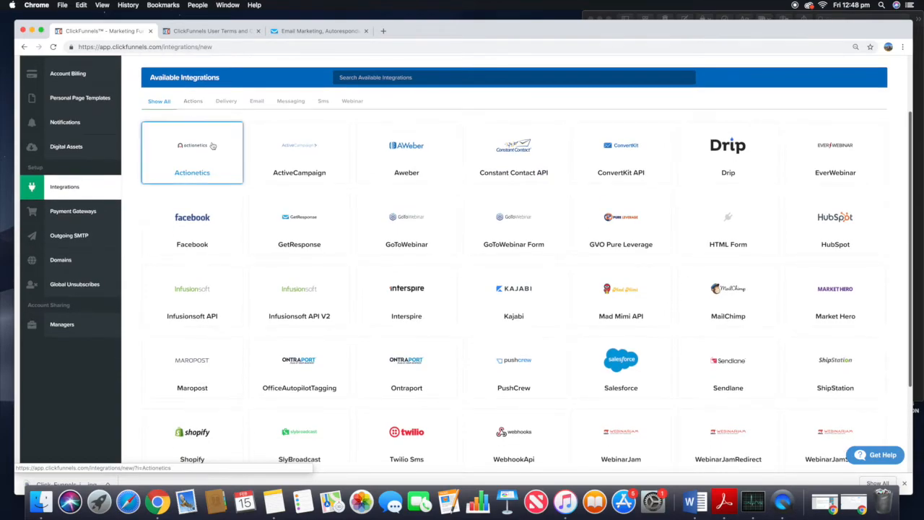
left_click(330, 220)
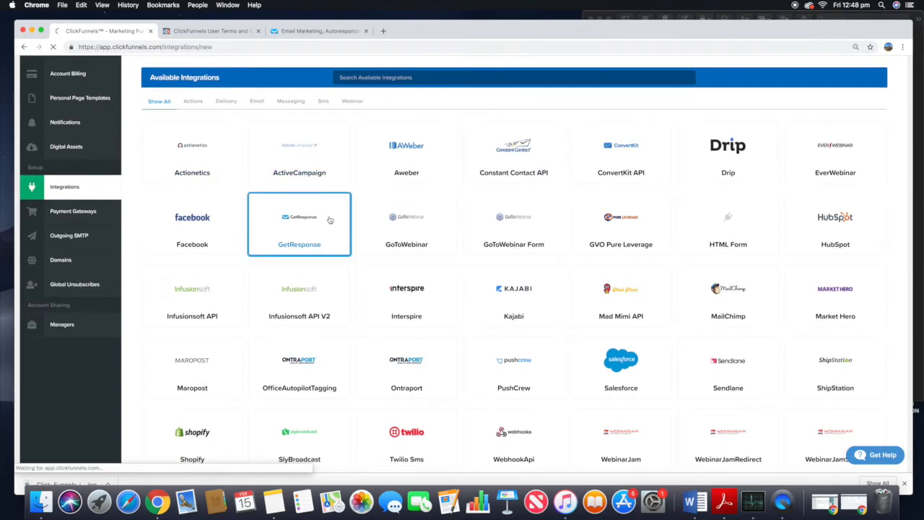
Step: Name the new GetResponse integration "Get Response" and switch to the GetResponse tab
left_click(191, 164)
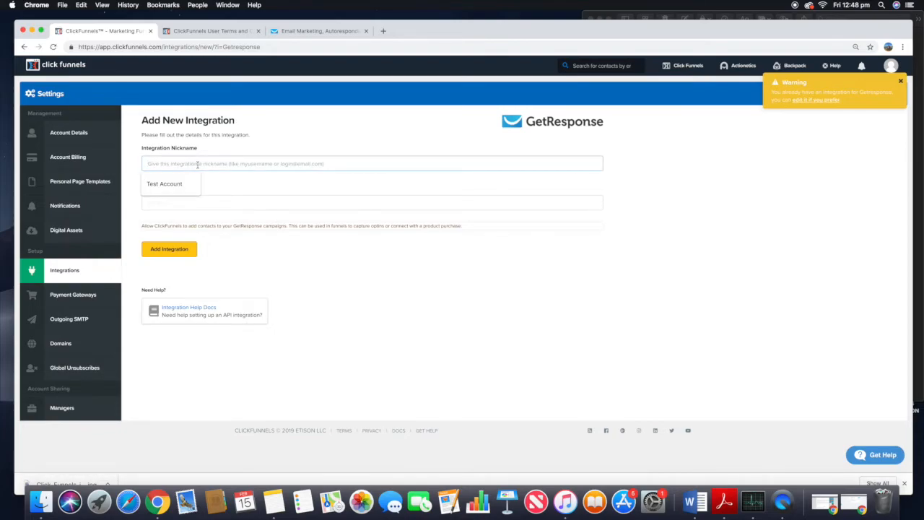
left_click(902, 83)
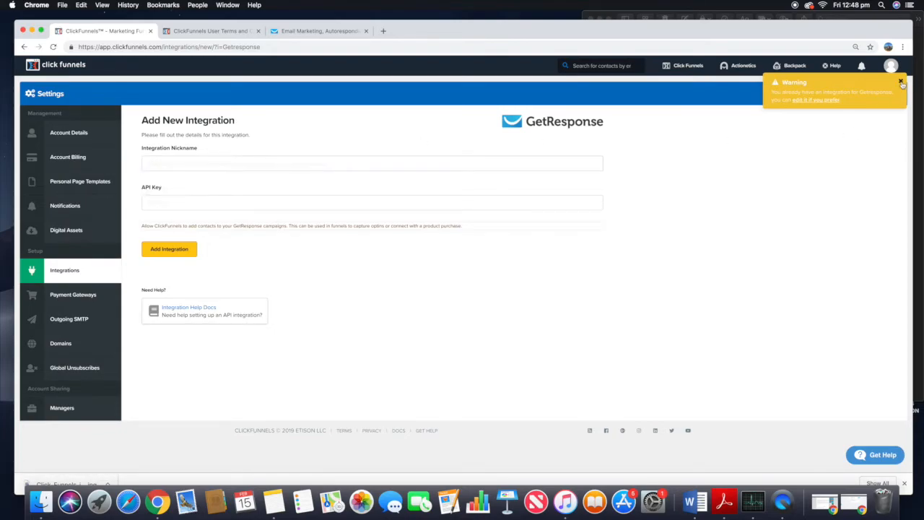
left_click(309, 165)
type("Get Response")
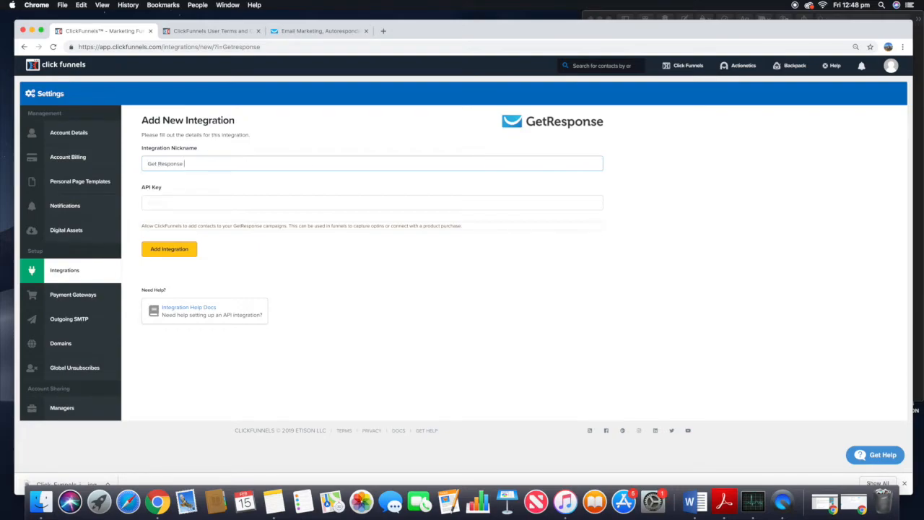
left_click(285, 32)
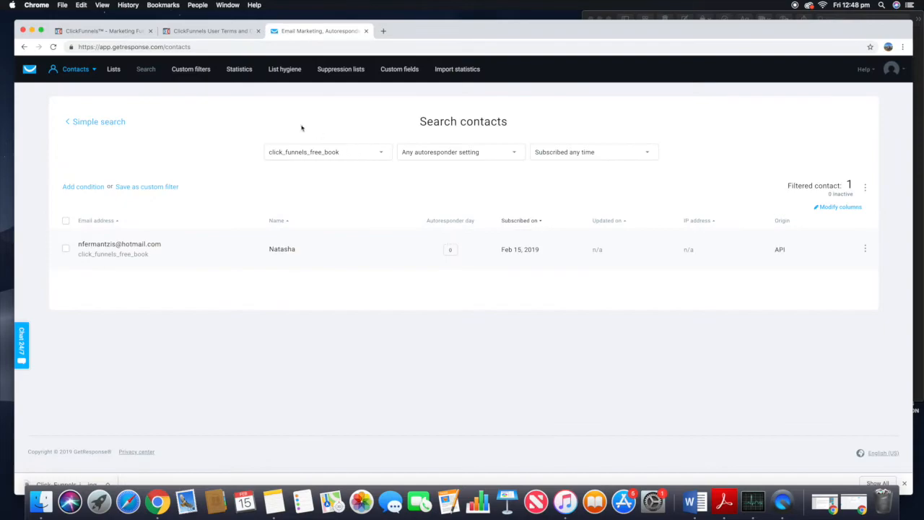
Step: Open GetResponse's Integrations & API settings and copy the default API key
left_click(29, 71)
left_click(892, 69)
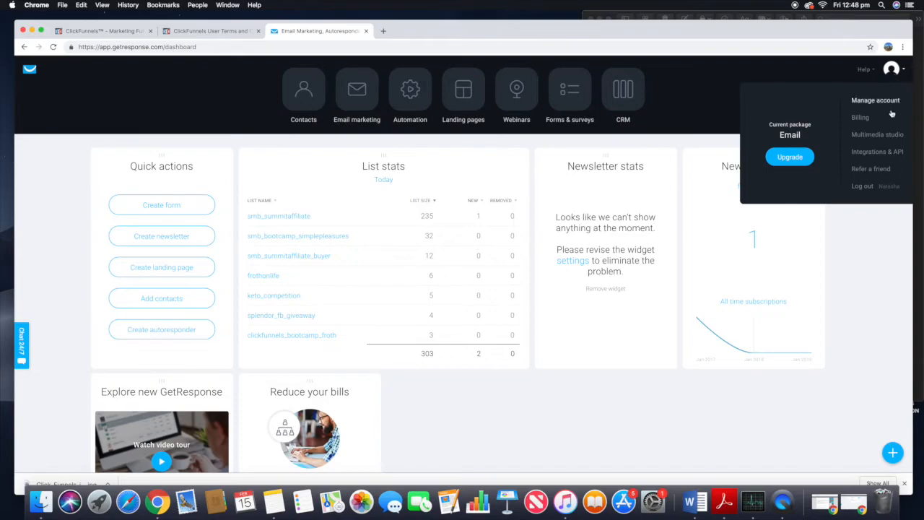
left_click(876, 153)
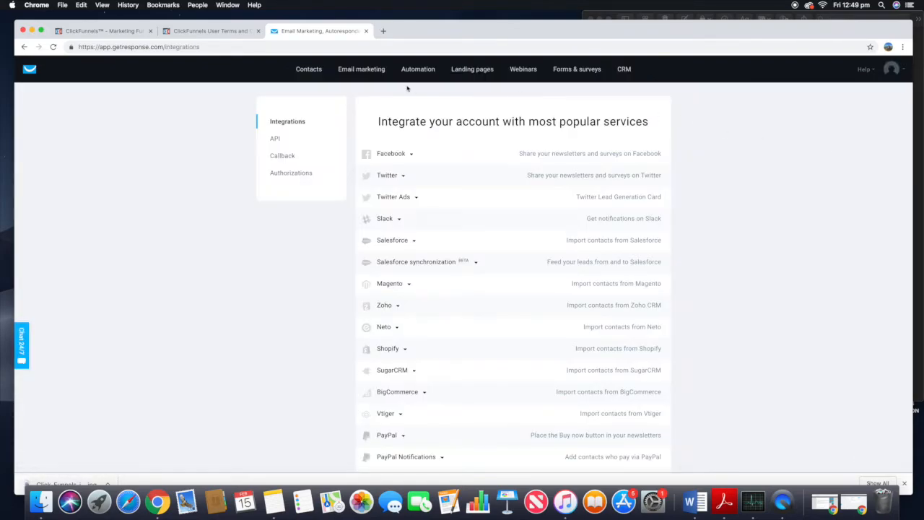
left_click(208, 32)
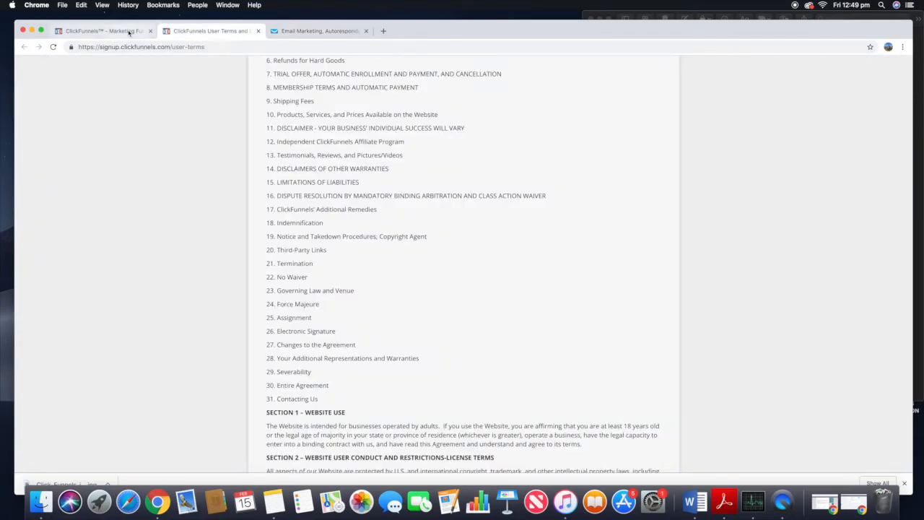
left_click(128, 31)
left_click(148, 203)
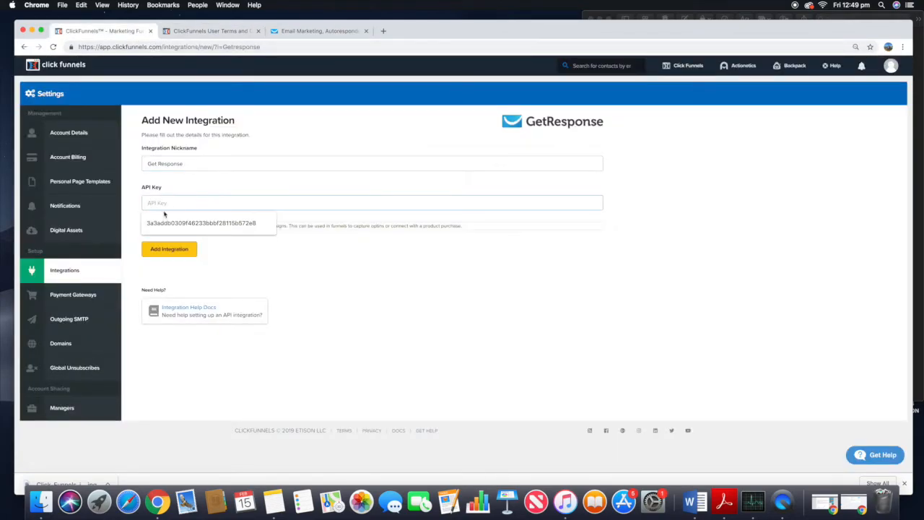
left_click(177, 205)
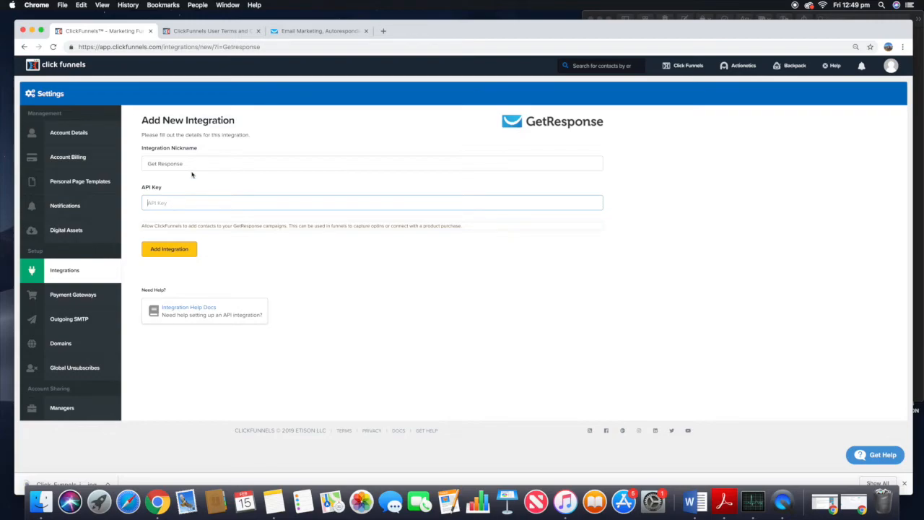
left_click(311, 32)
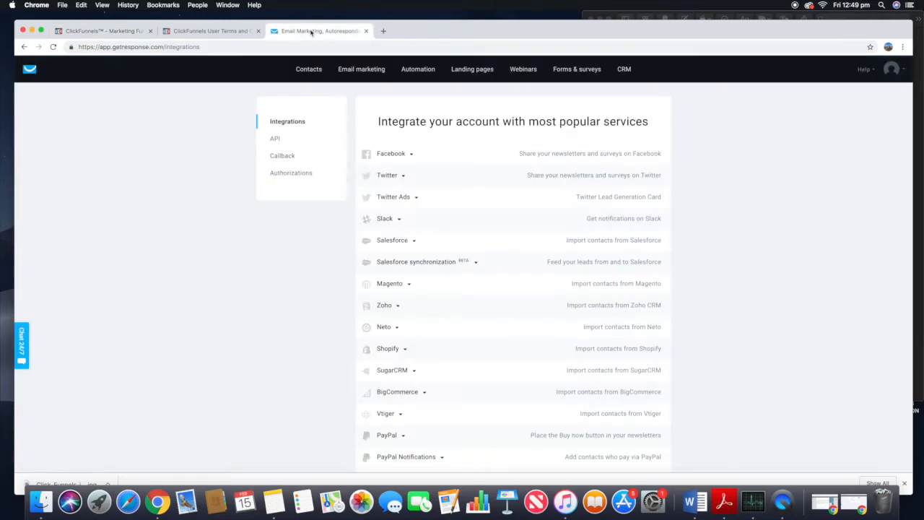
left_click(275, 140)
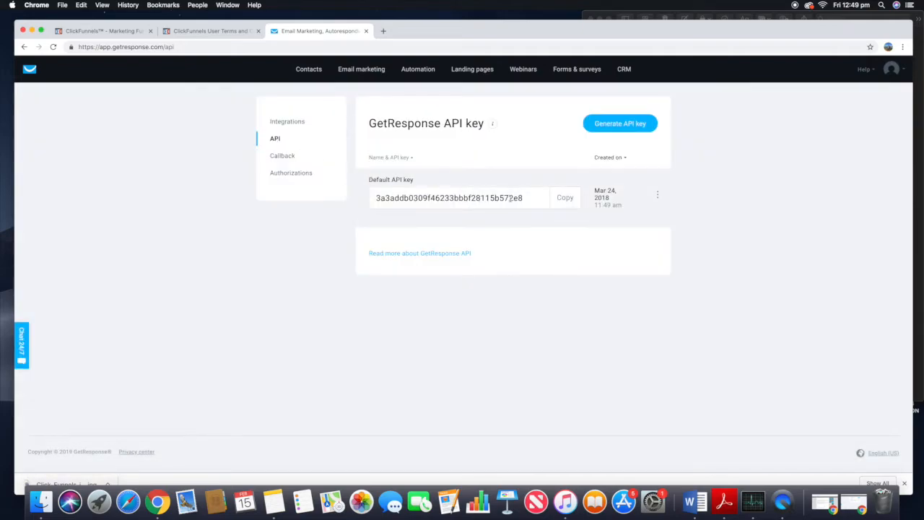
left_click(561, 200)
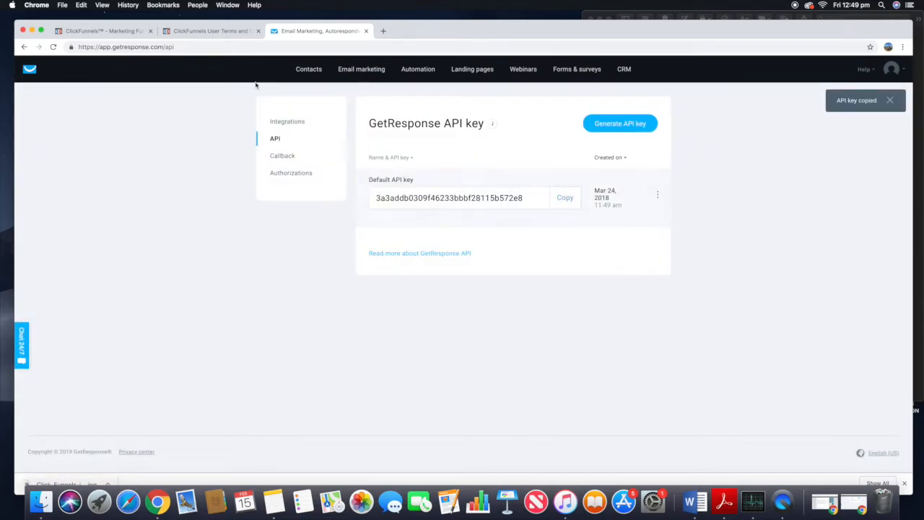
Step: Paste the GetResponse API key into the new ClickFunnels integration and add the integration
left_click(97, 31)
left_click(191, 203)
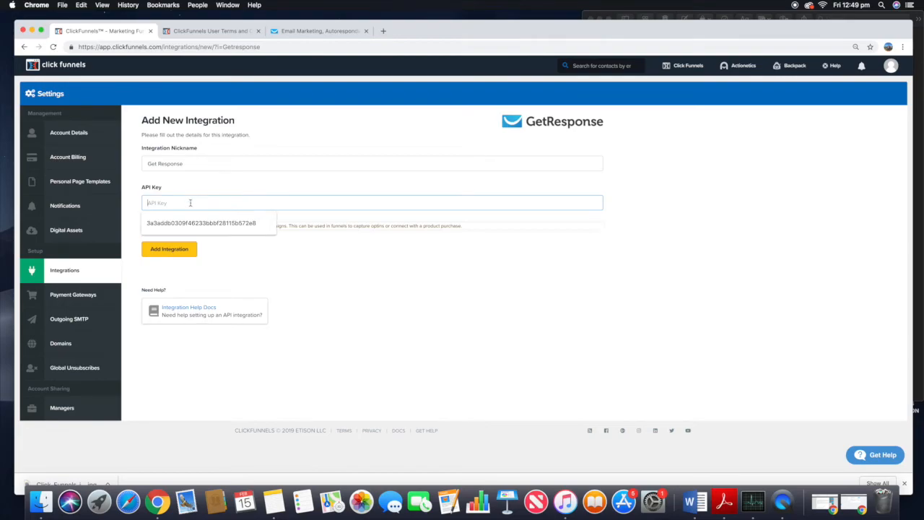
right_click(190, 203)
left_click(218, 260)
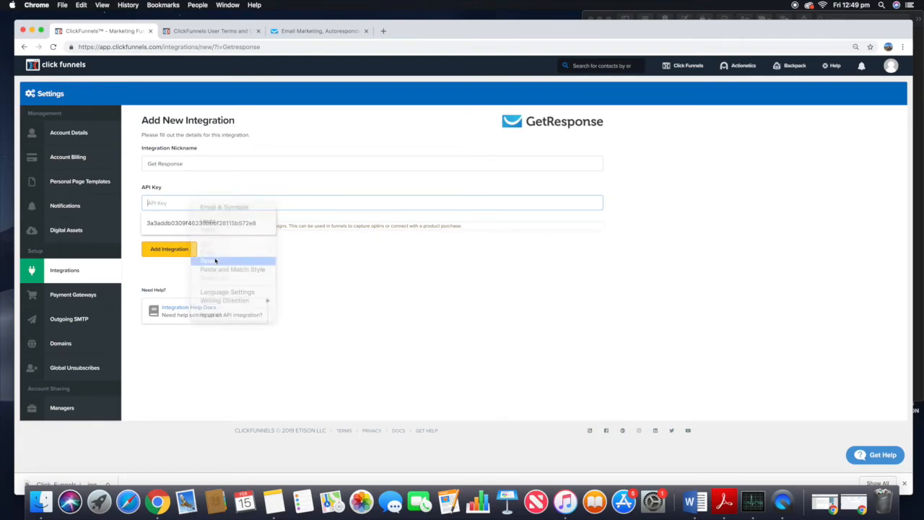
left_click(205, 260)
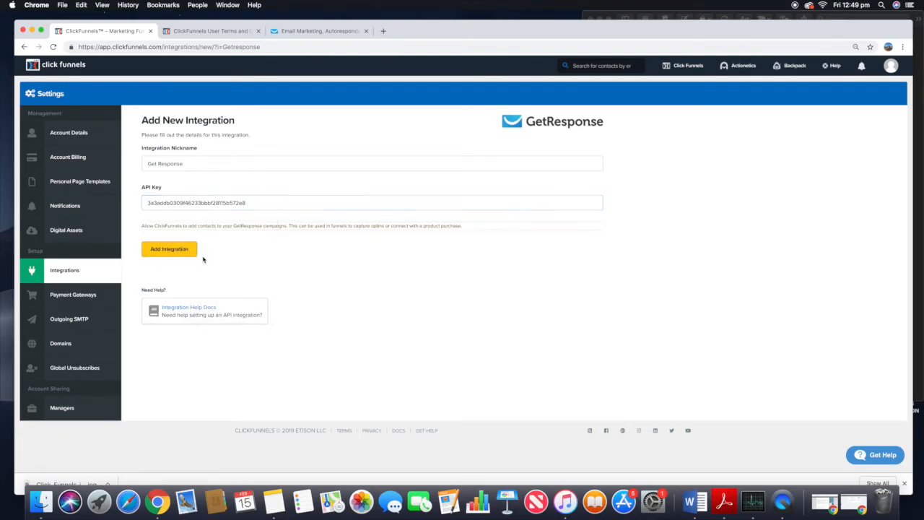
left_click(186, 253)
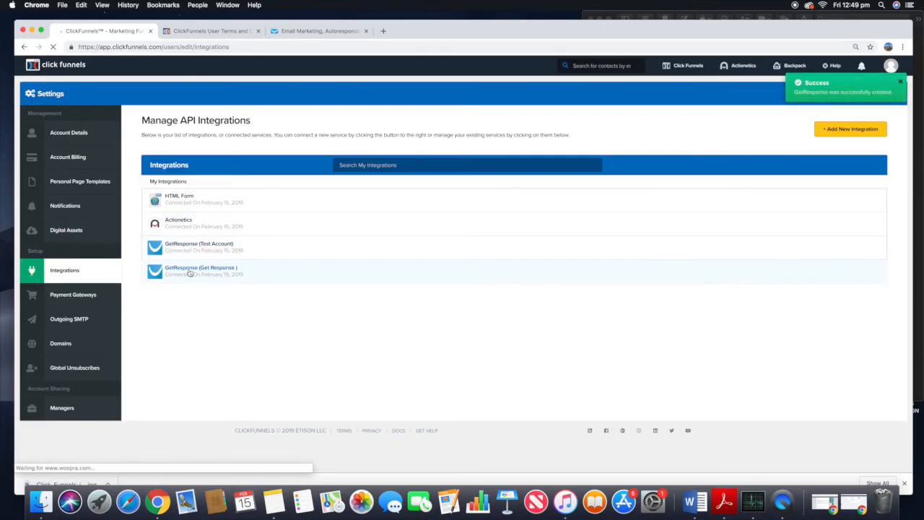
Step: Return to the funnels list and open Test Funnel
left_click(76, 68)
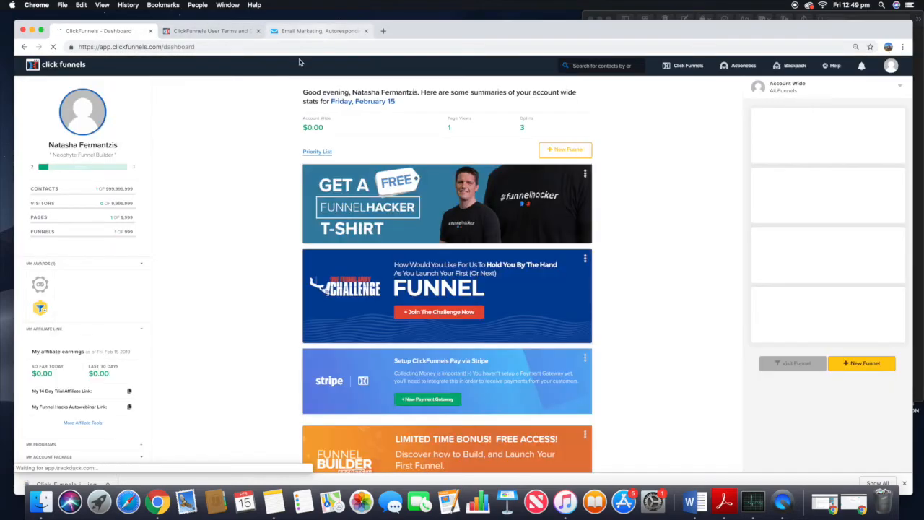
mouse_move(685, 66)
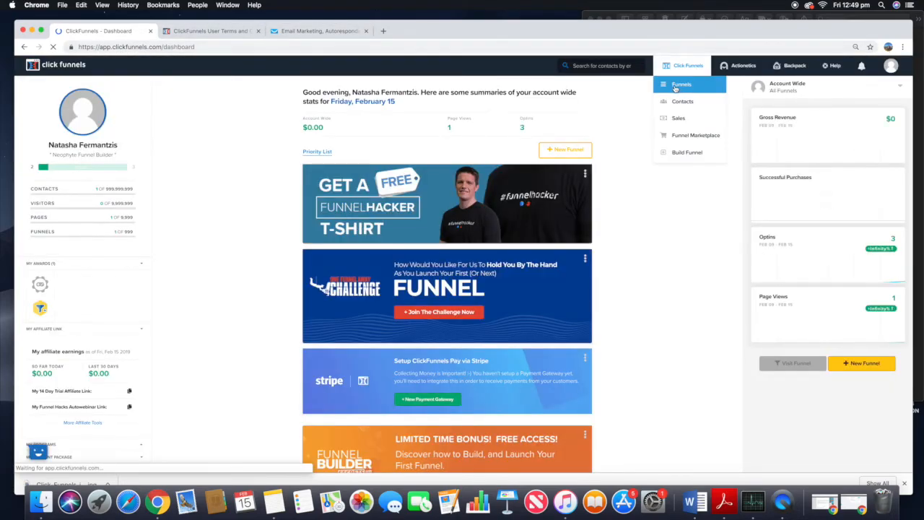
left_click(686, 85)
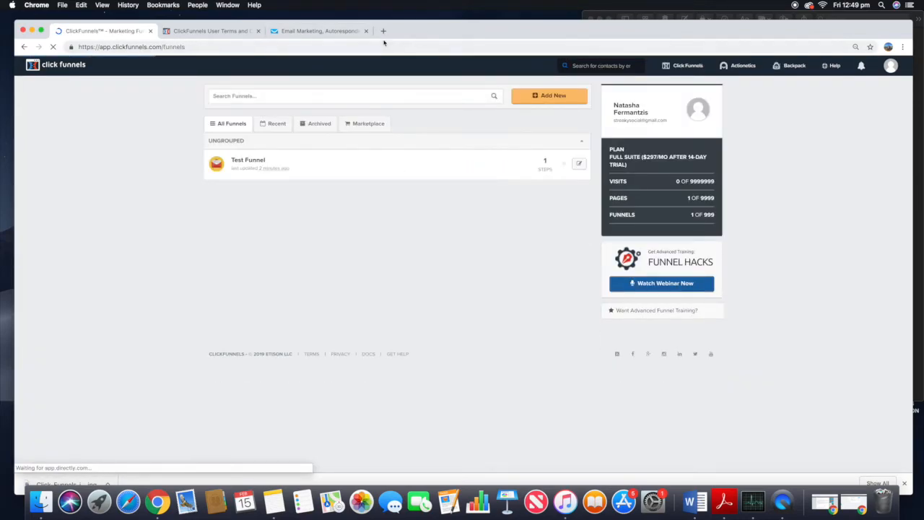
left_click(257, 163)
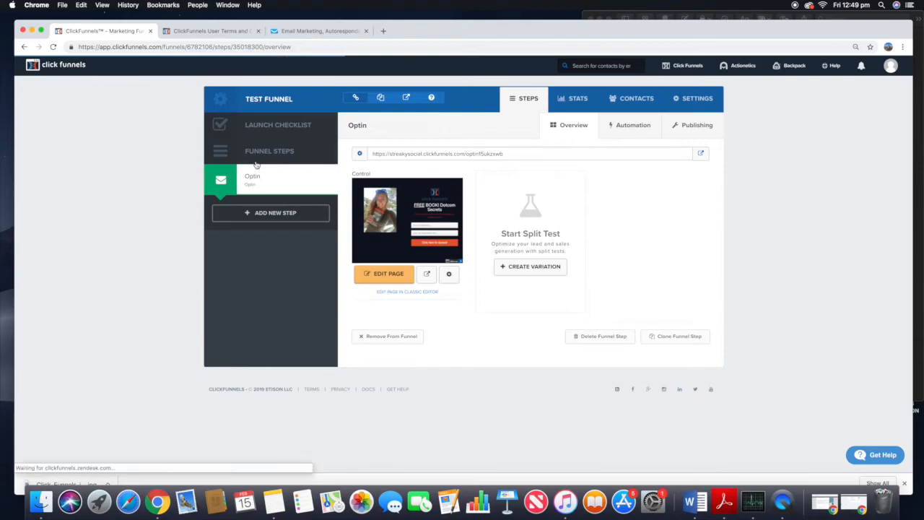
key("ctrl+Tab")
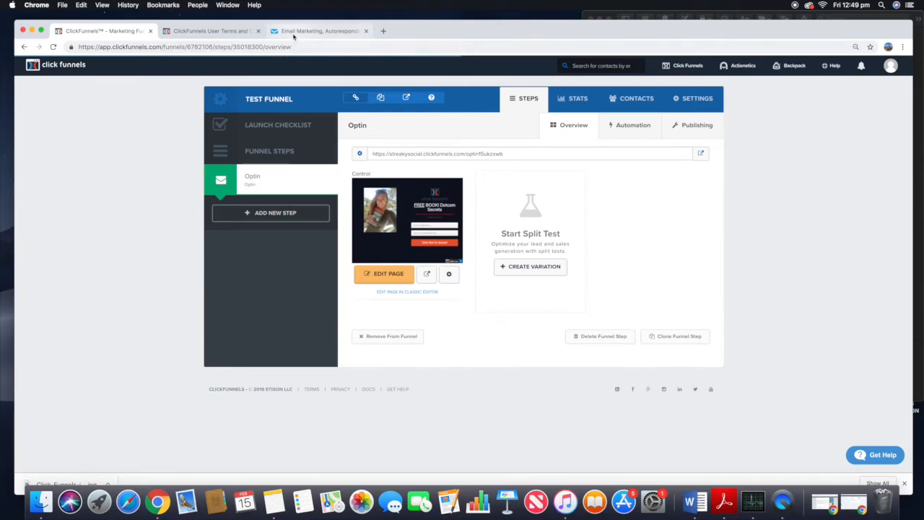
left_click(29, 71)
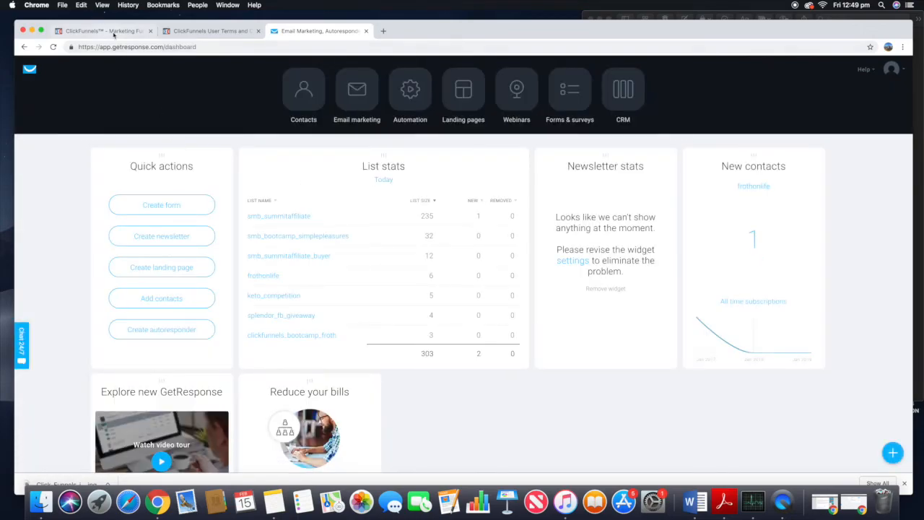
left_click(105, 31)
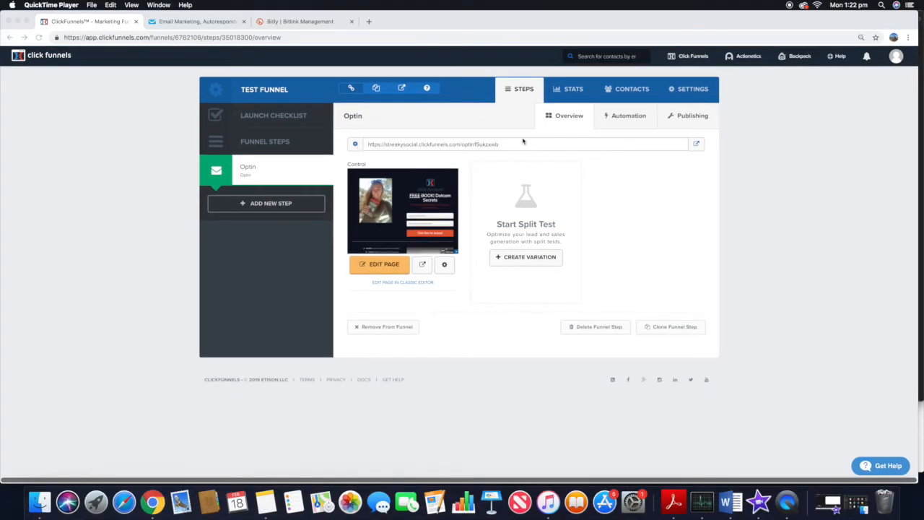
Step: Set the funnel's path to Dotcom-Secrets-Free-Book in the funnel settings and save them
left_click(382, 144)
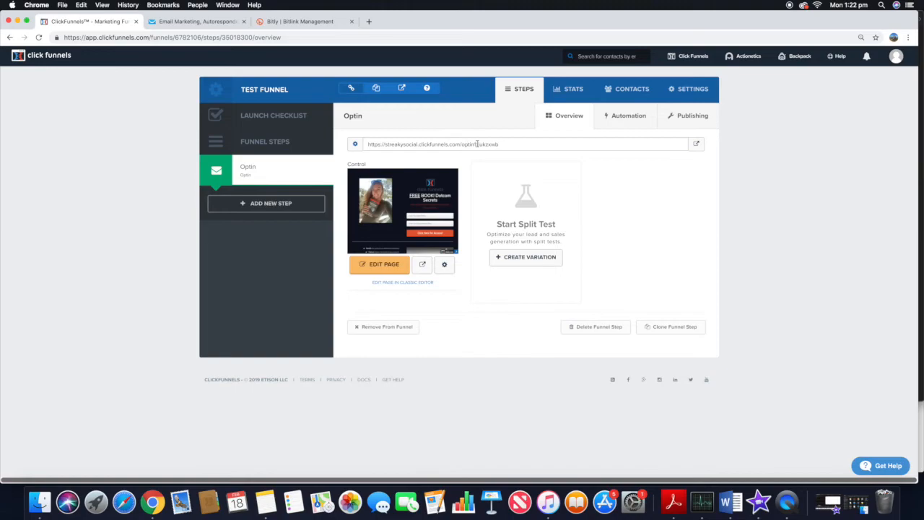
left_click(367, 150)
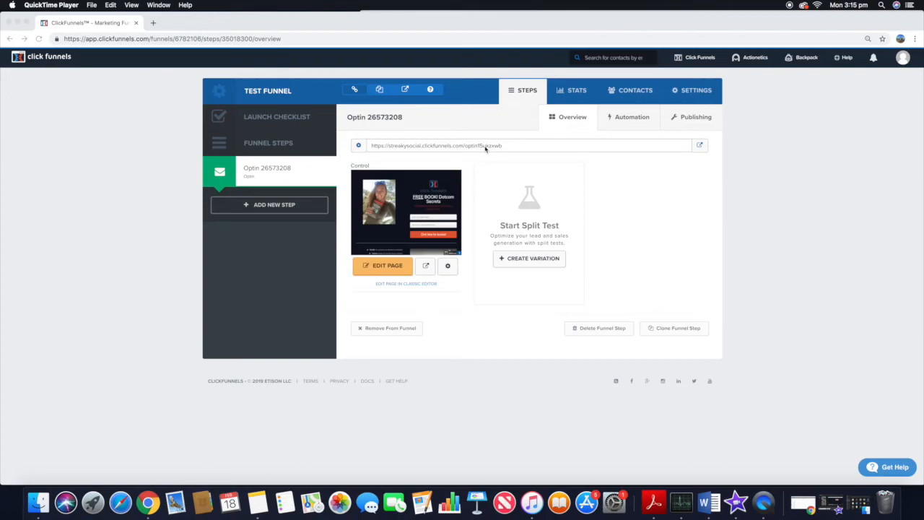
left_click(705, 99)
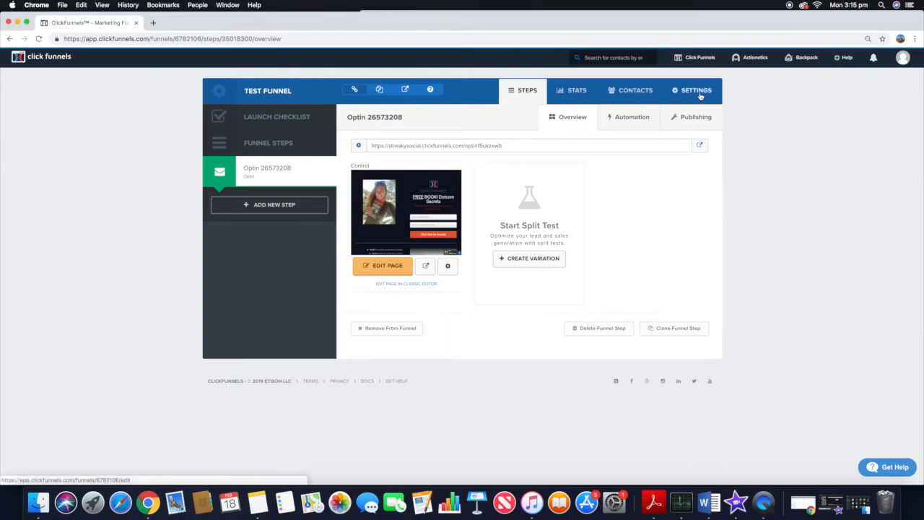
left_click(700, 96)
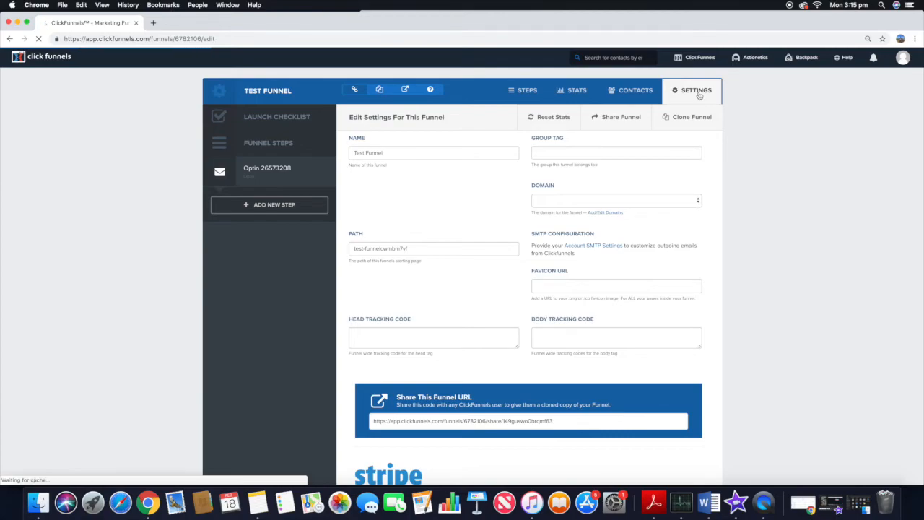
triple_click(386, 249)
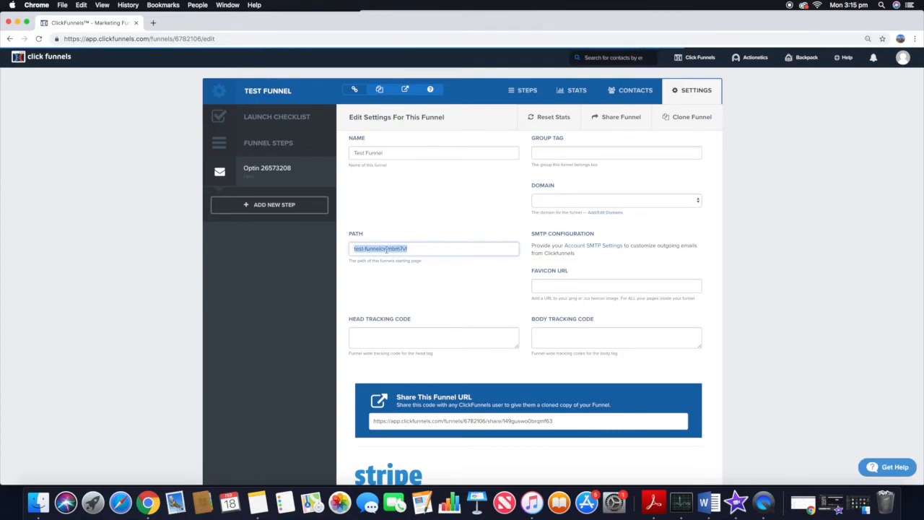
type("Dotcom")
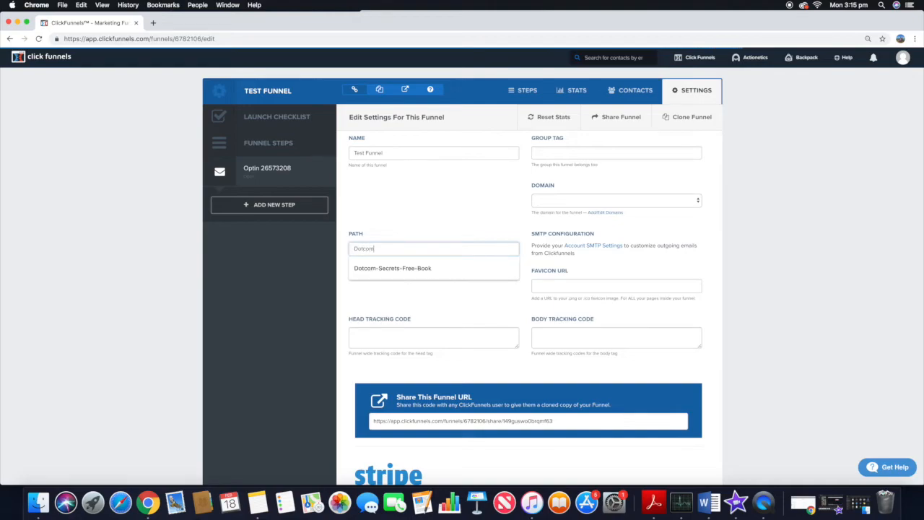
type("-Secrest")
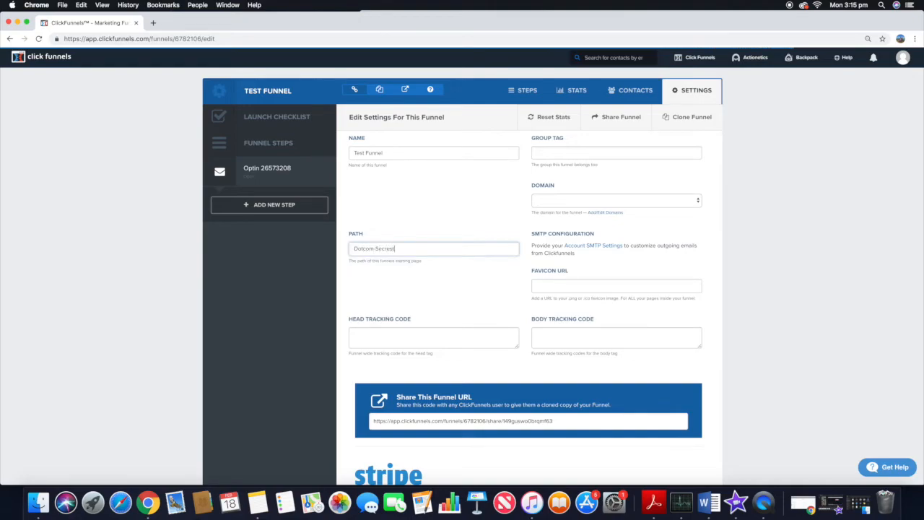
key("BackSpace")
key("BackSpace")
type("ts")
left_click(388, 267)
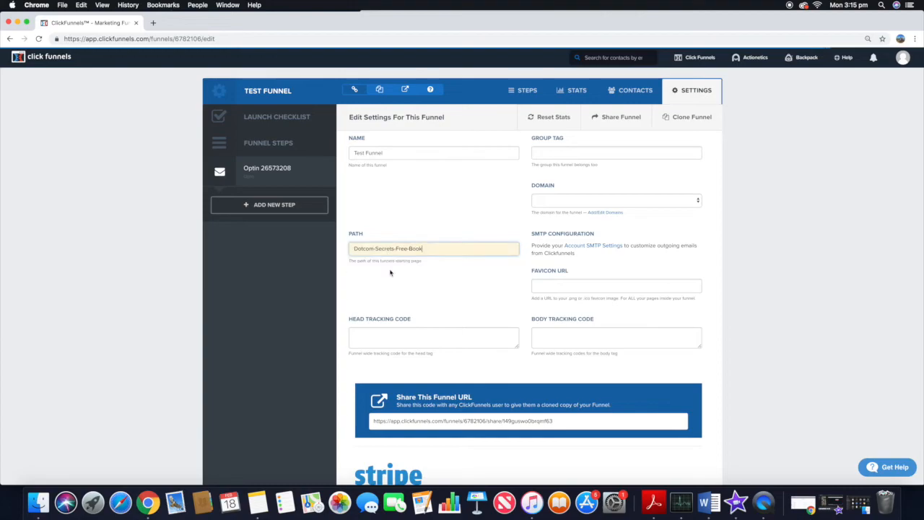
scroll(392, 270, "down", 15)
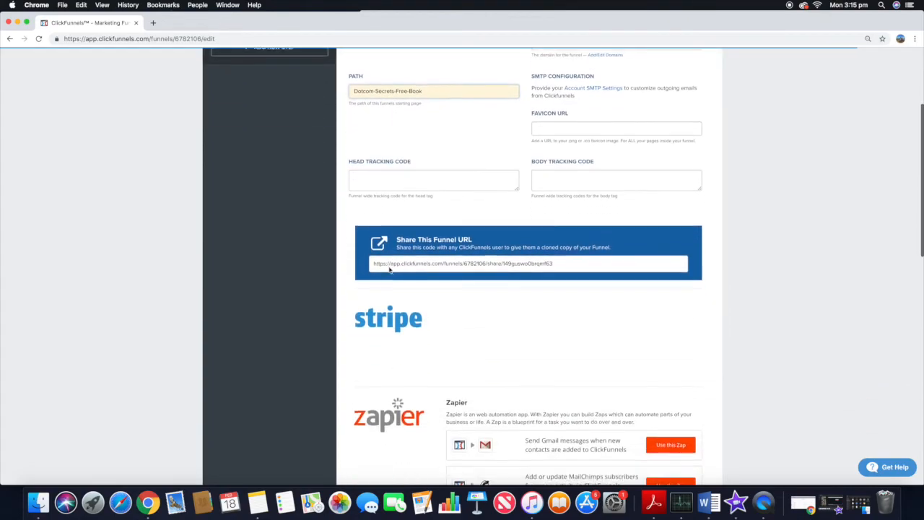
left_click(657, 418)
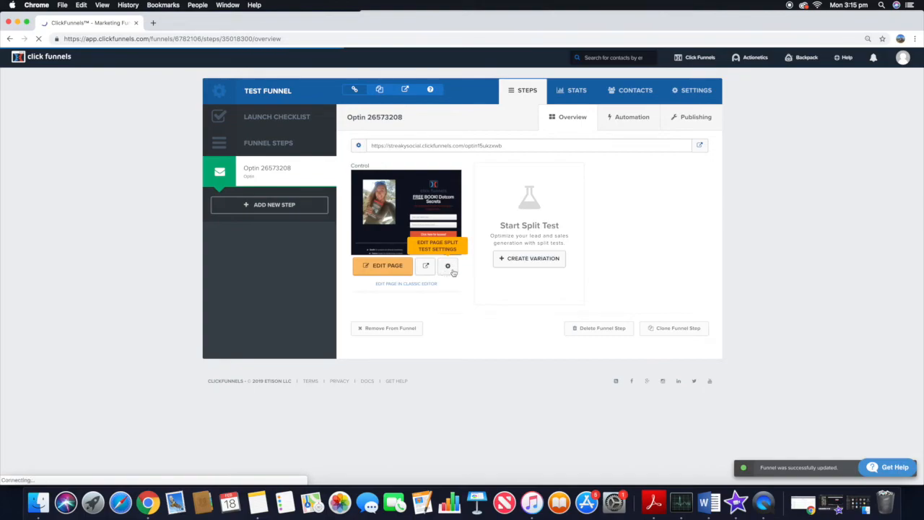
Step: Set the optin page's path to Dotcom-Secrets-Free-Book and update the page
left_click(447, 267)
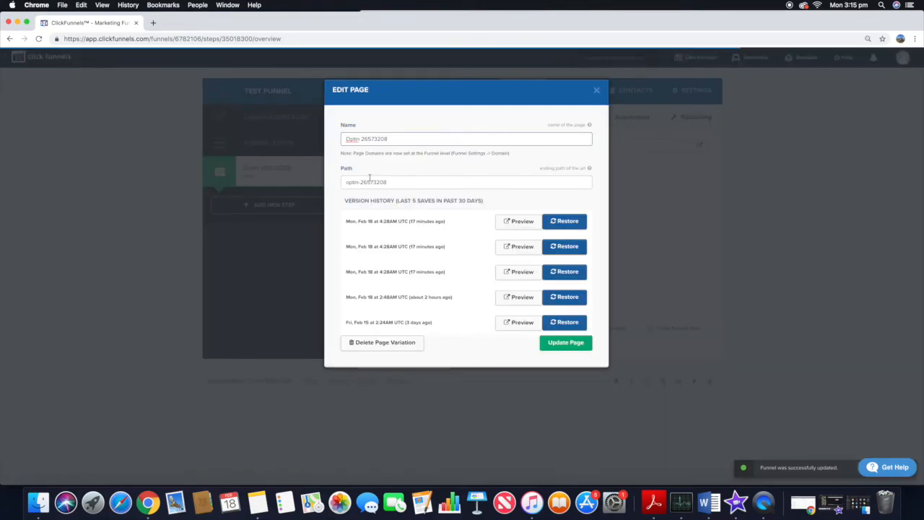
triple_click(370, 181)
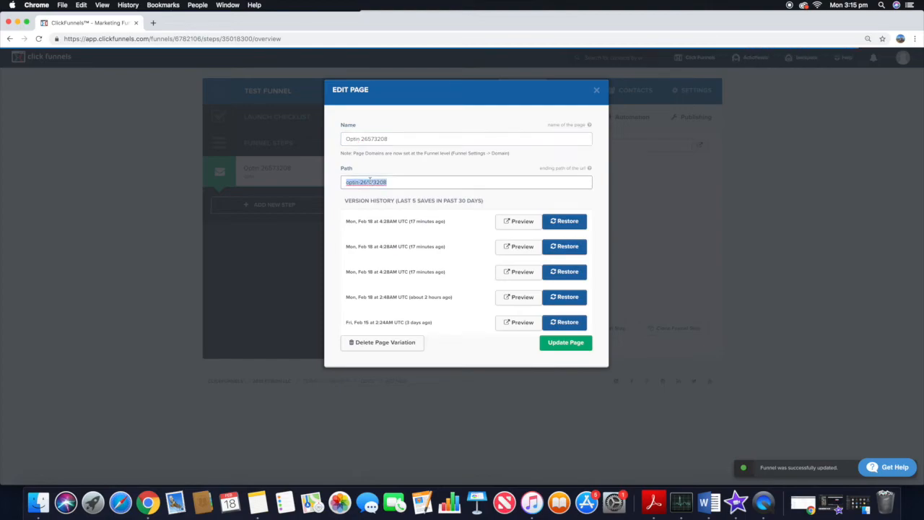
type("Dotcom-Secrets-Free-Book")
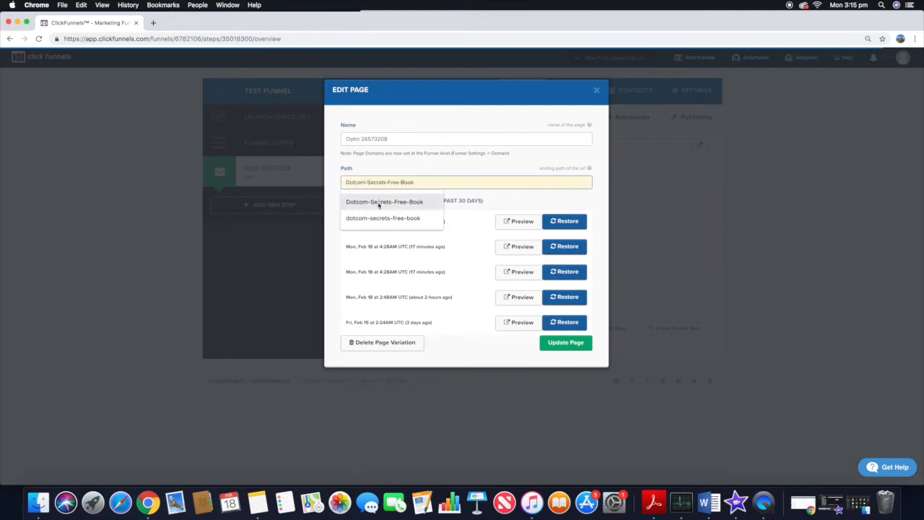
left_click(379, 202)
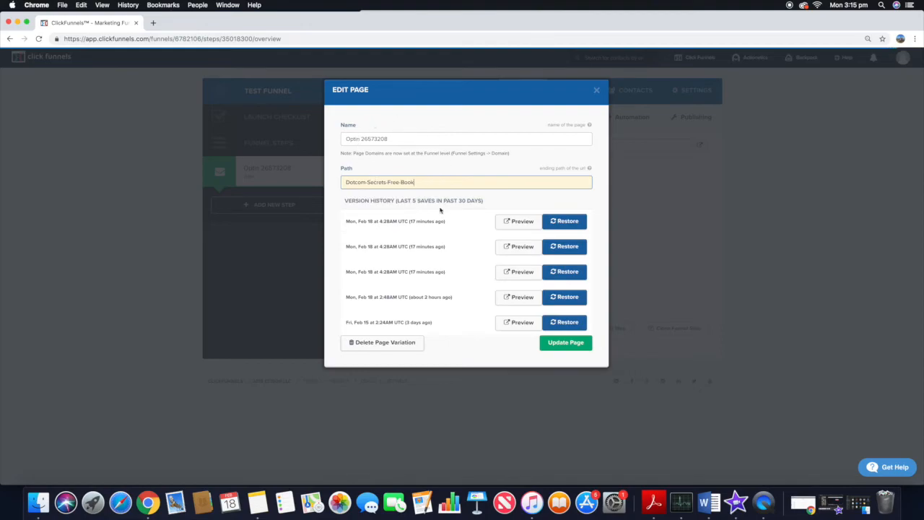
left_click(580, 344)
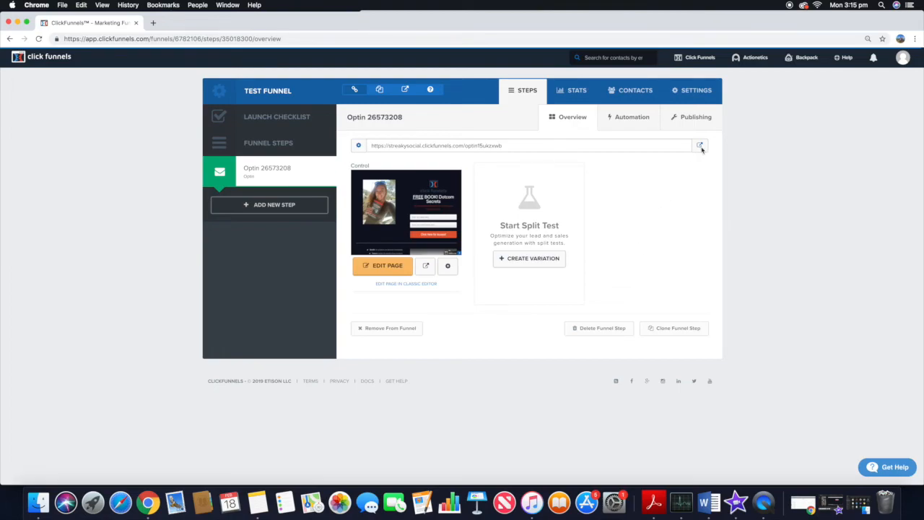
Step: Preview the live optin page and check its new URL path
left_click(700, 146)
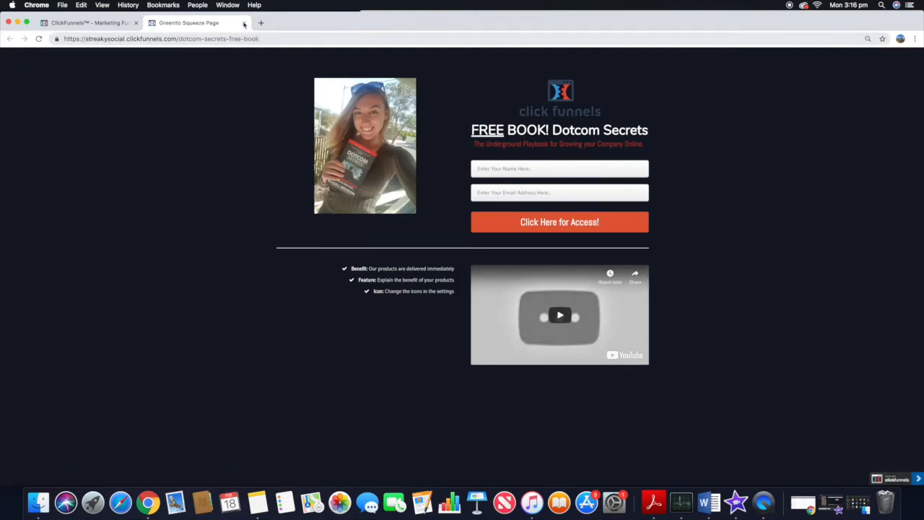
left_click(243, 22)
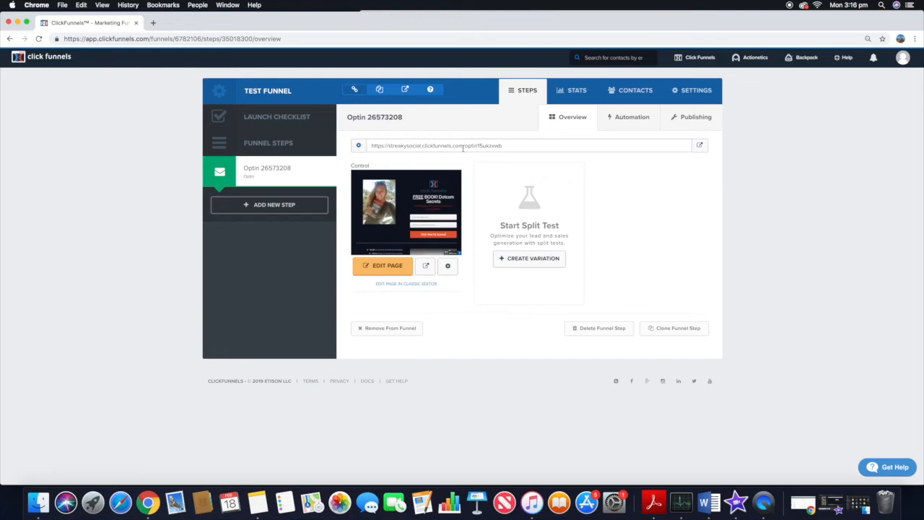
left_click(700, 146)
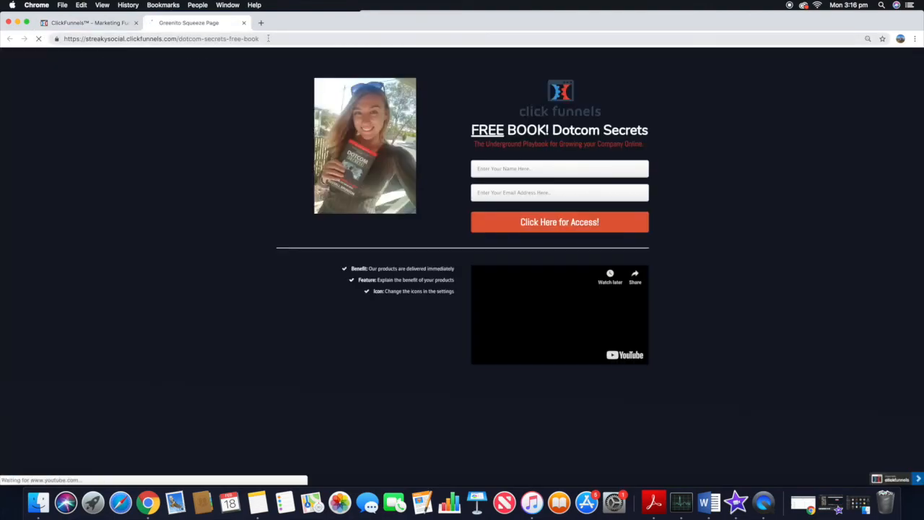
left_click_drag(259, 39, 173, 39)
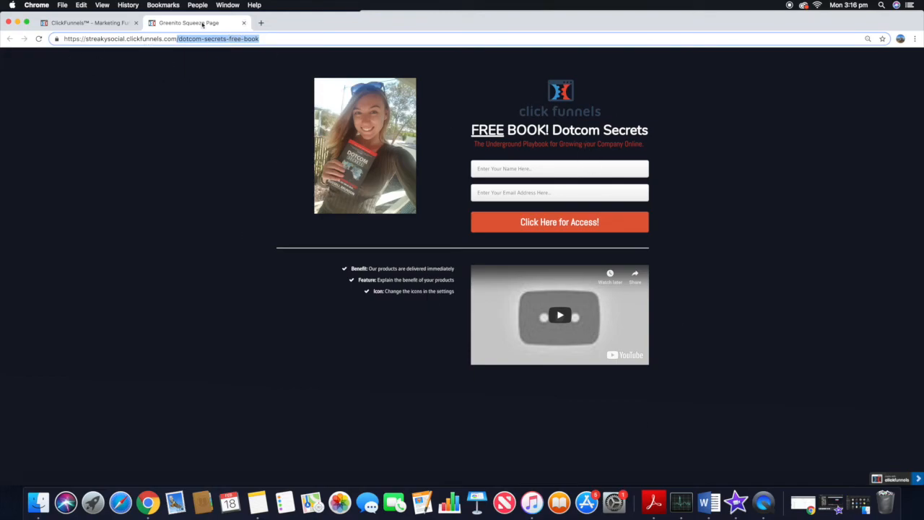
left_click(243, 24)
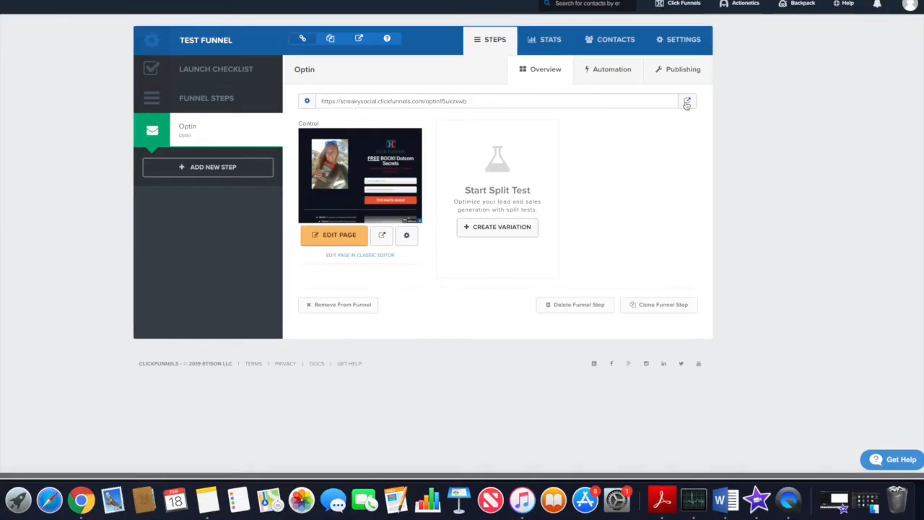
left_click(687, 102)
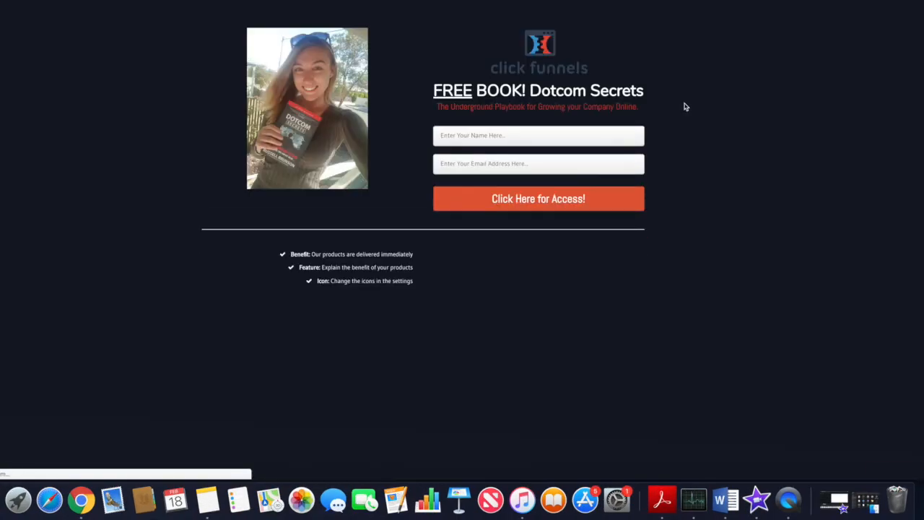